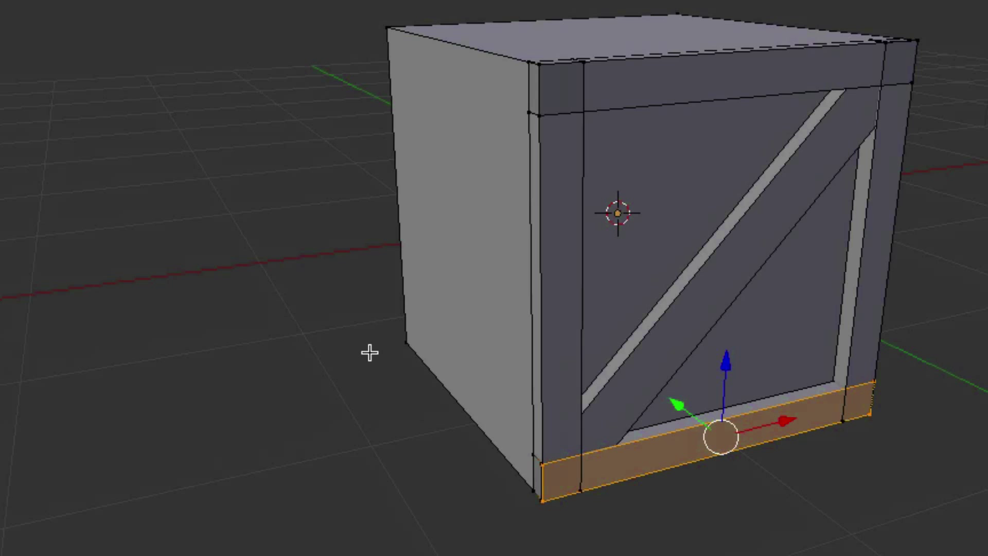
Step: Delete only the face on the cube's plain back side
middle_click_drag(970, 338, 961, 341)
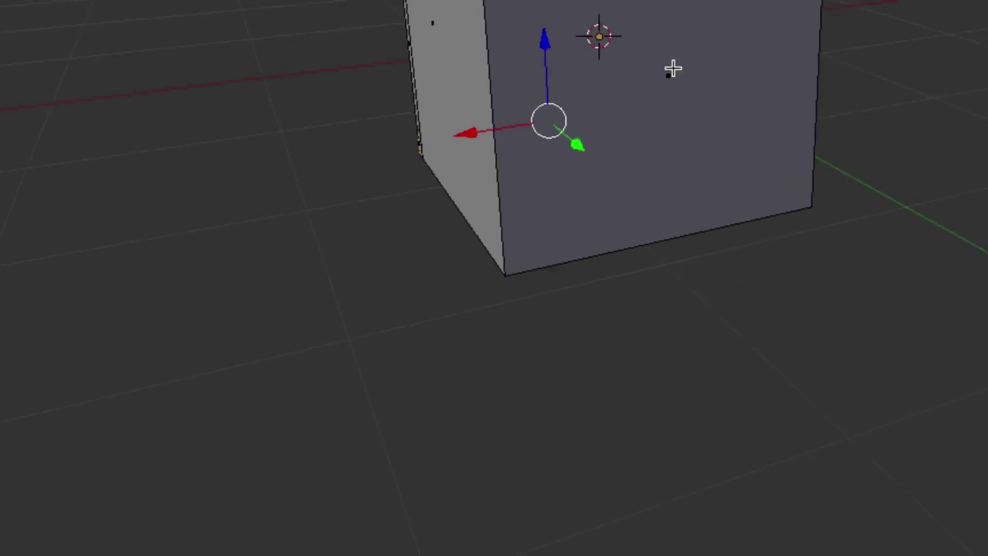
right_click(673, 68)
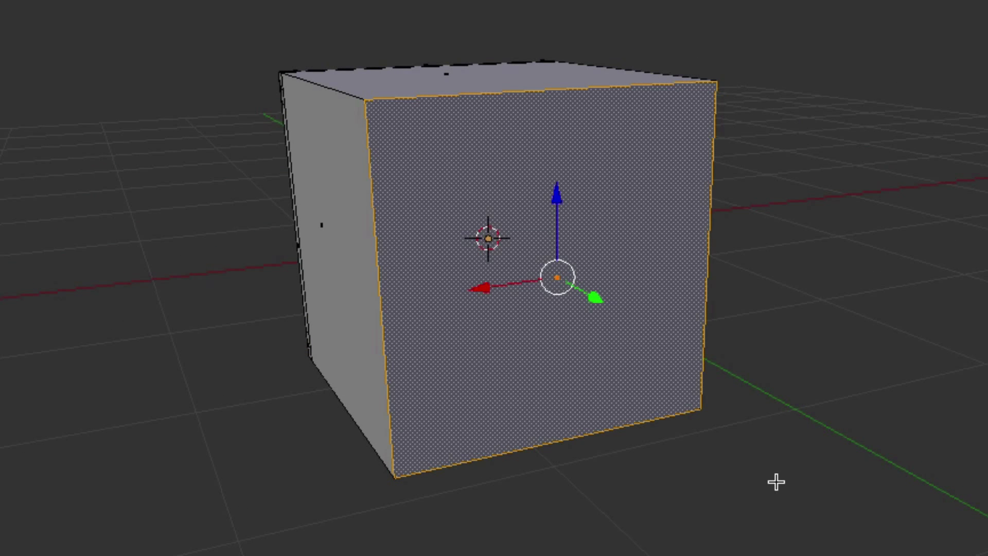
key("x")
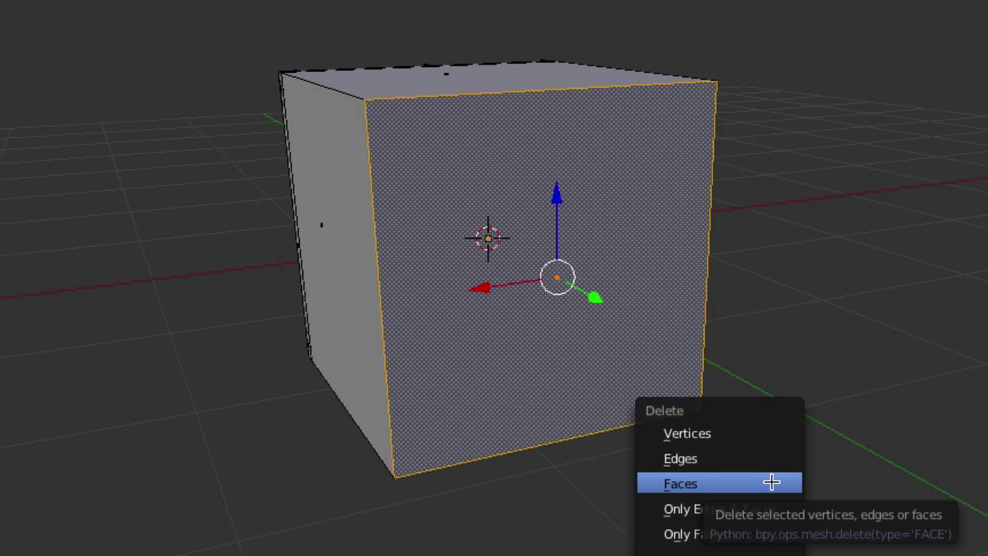
left_click(745, 485)
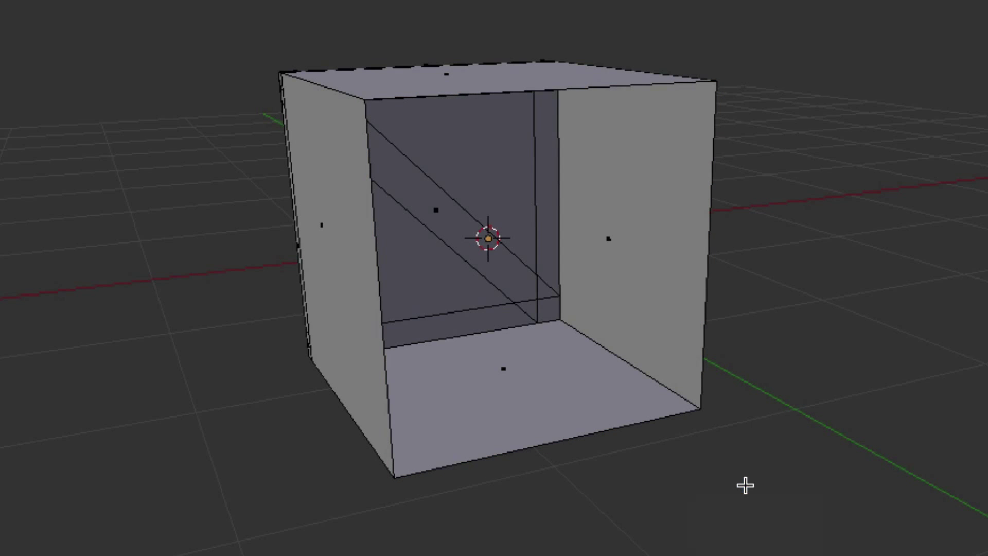
Step: Delete the back side's vertices so that only the front panel with its diagonal brace remains
middle_click_drag(609, 458, 609, 458)
right_click(609, 457)
key("KP_4")
key("x")
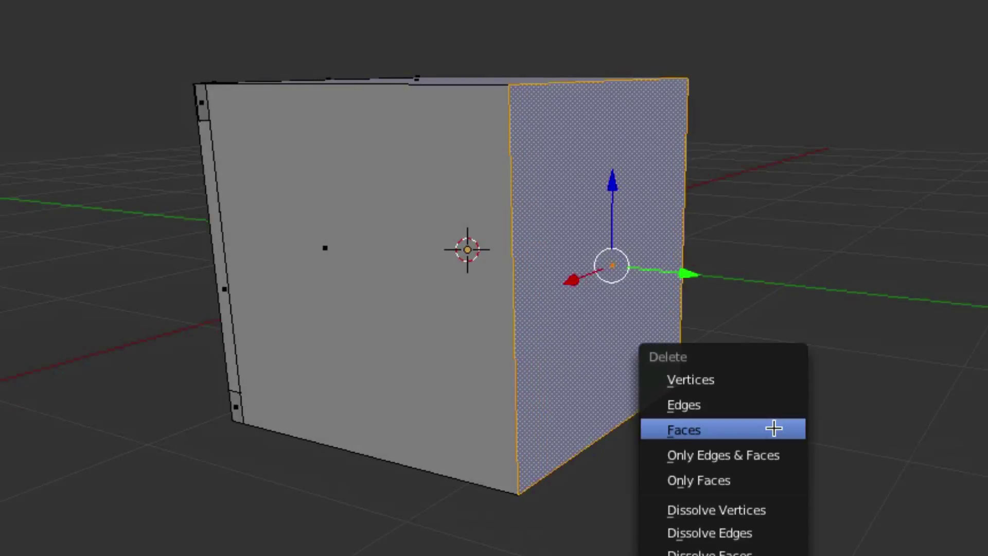
left_click(757, 381)
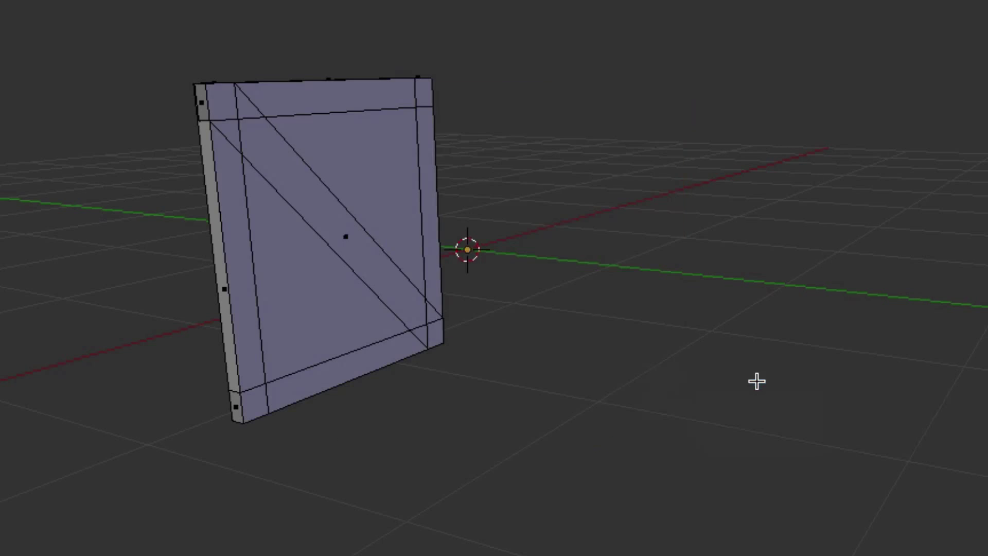
Step: Select the recessed inner face behind the panel's frame and diagonal brace
middle_click_drag(467, 267, 617, 284)
key("Tab")
key("Tab")
right_click(556, 261)
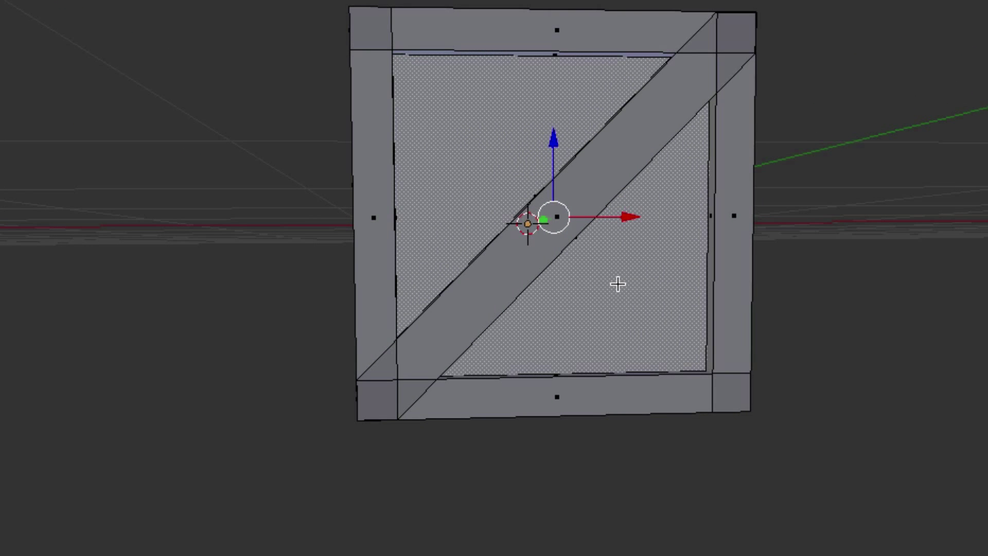
middle_click_drag(628, 284, 333, 26)
middle_click_drag(241, 219, 568, 328)
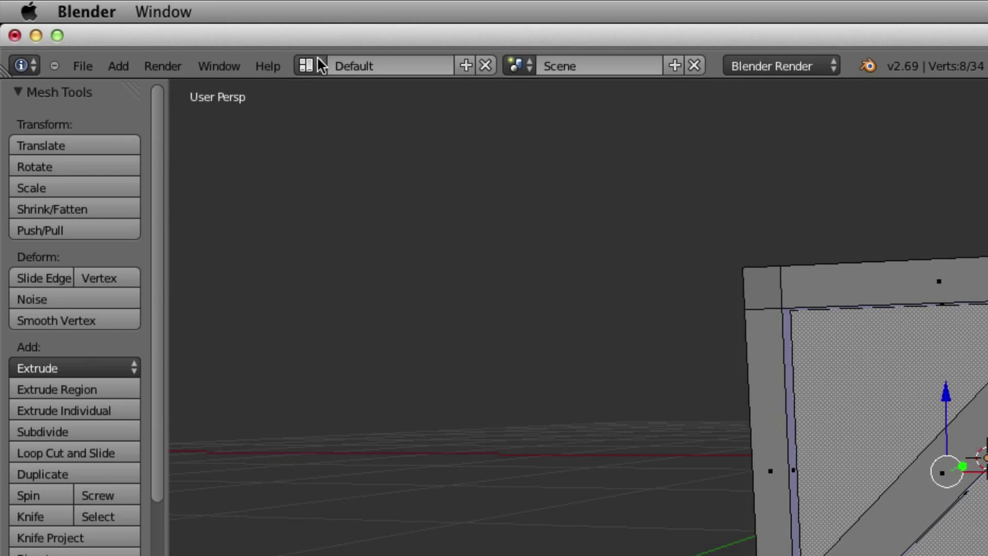
left_click(328, 65)
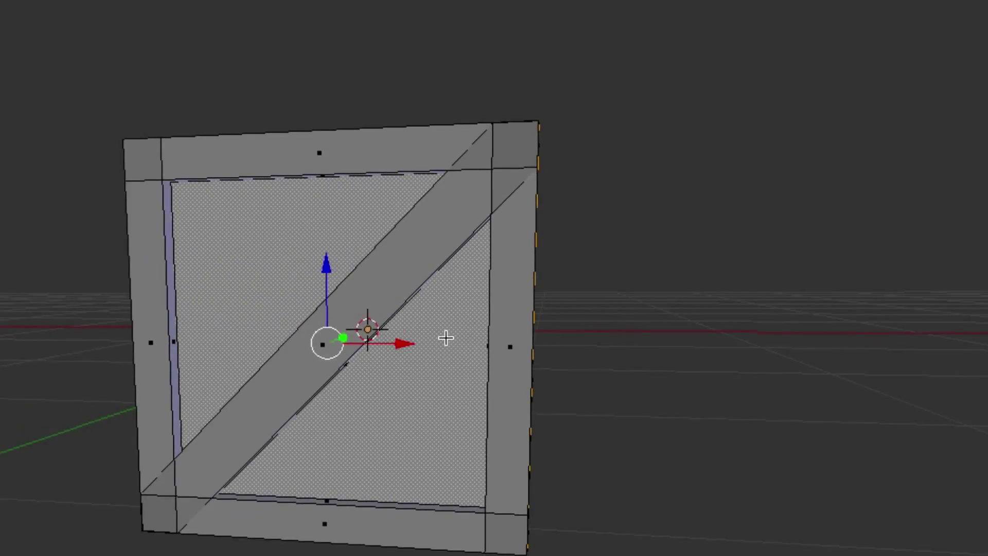
Step: Return to Object Mode and look through the panel's material settings
key("Tab")
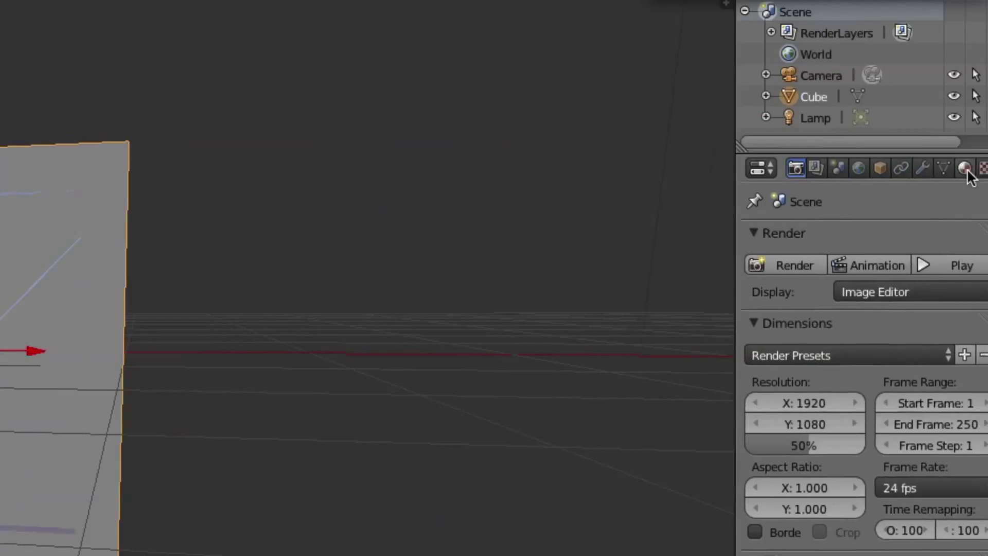
left_click(947, 168)
scroll(849, 309, "down", 8)
left_click(890, 418)
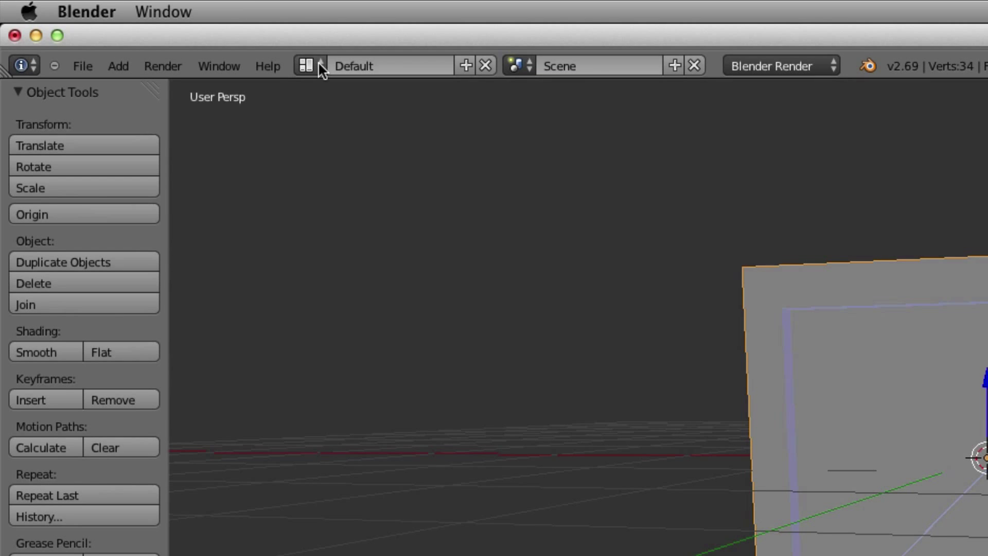
Step: Switch the screen layout to UV Editing and bring the crate panel's front into view
left_click(319, 66)
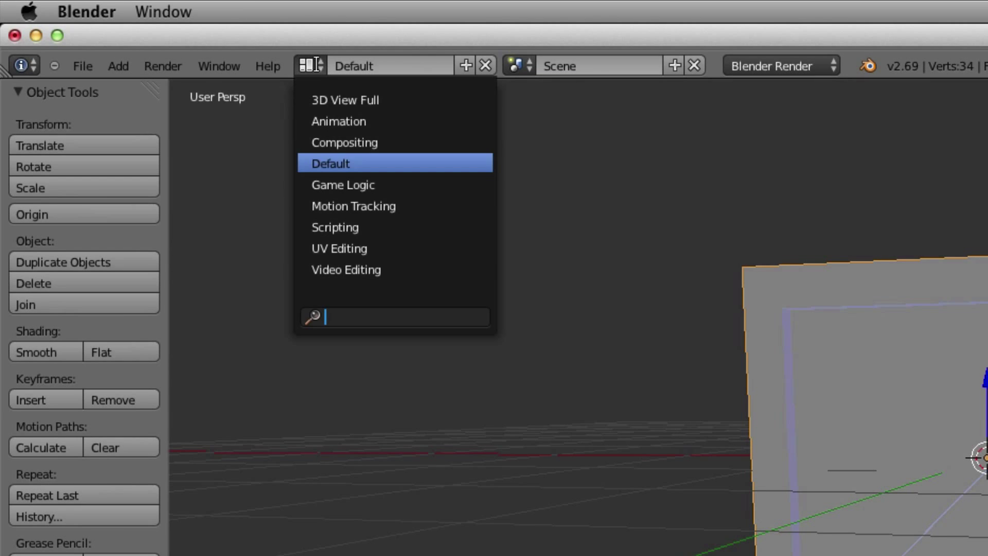
left_click(350, 249)
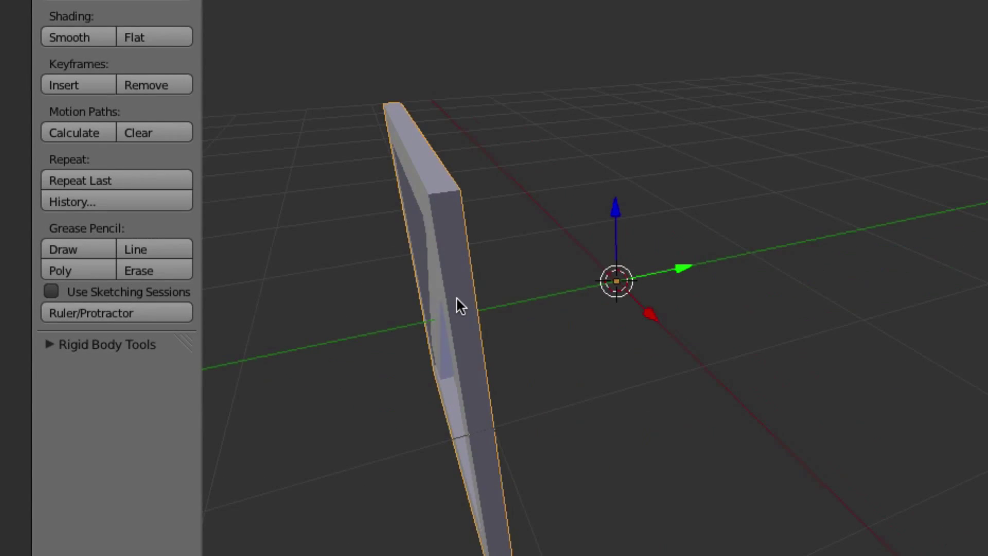
scroll(456, 296, "left", 10)
scroll(457, 295, "left", 10)
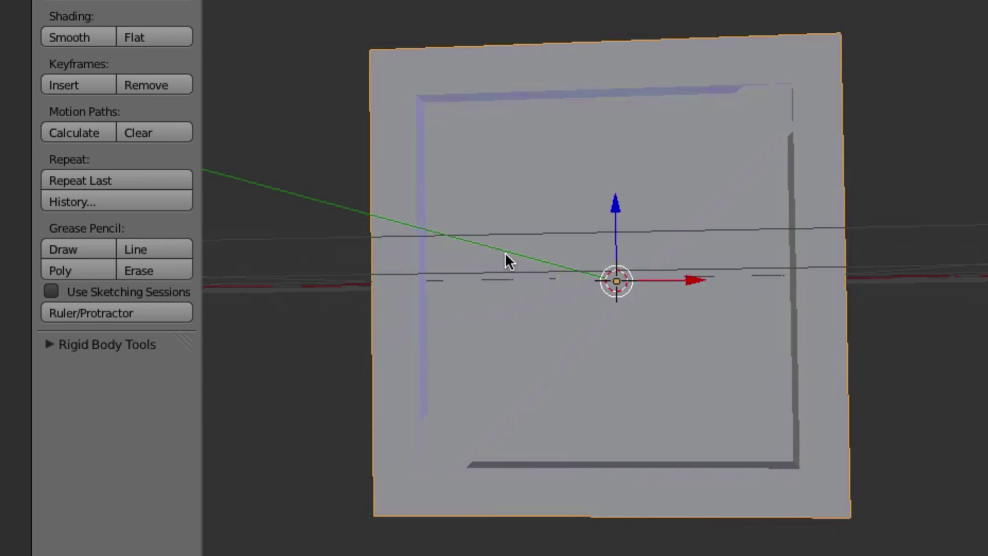
Step: In Edit Mode, select the recessed inner face behind the diagonal brace and unwrap its UVs
key("Tab")
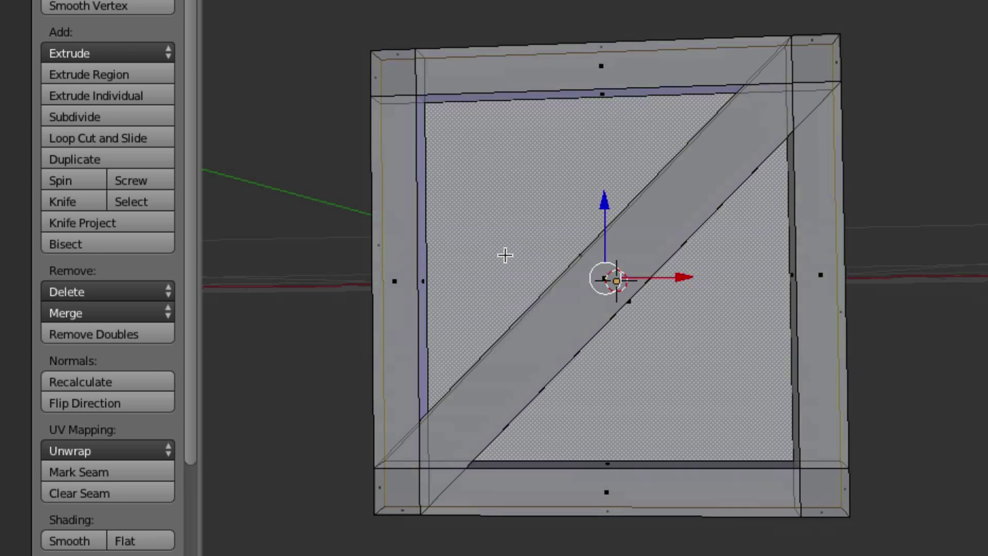
right_click(504, 255)
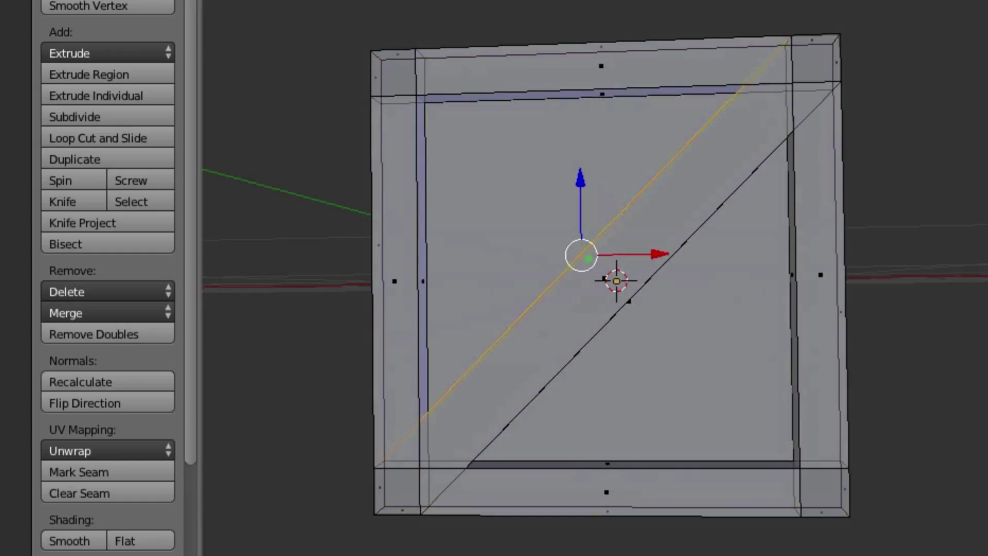
right_click(647, 350)
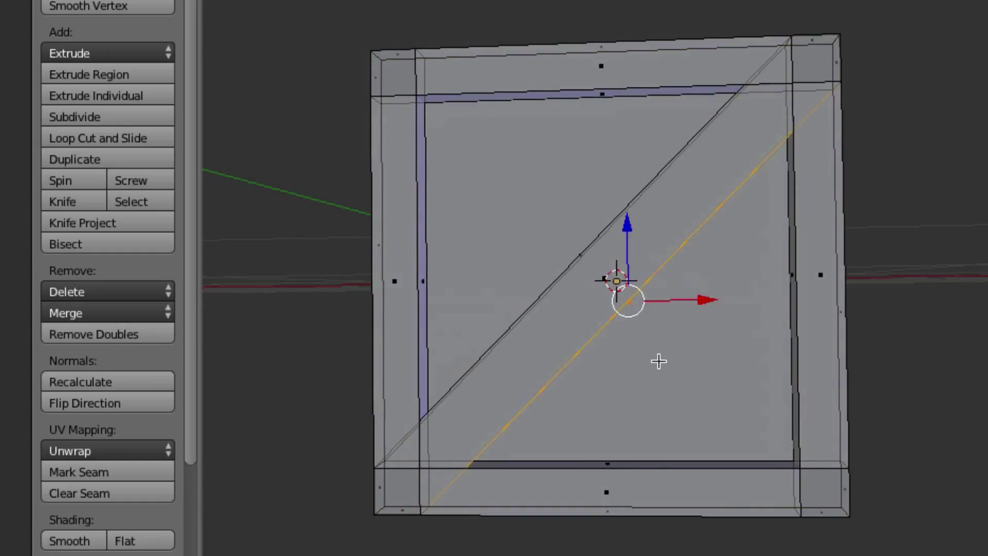
key("KP_3")
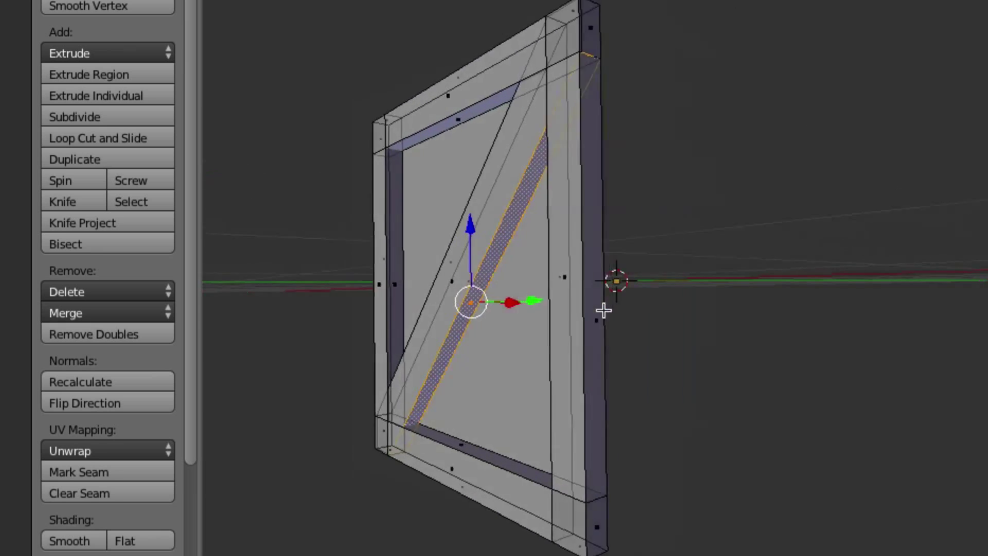
middle_click_drag(442, 326, 445, 325)
right_click(543, 286)
mouse_move(569, 335)
middle_mouse_down()
mouse_move(527, 337)
mouse_move(563, 359)
middle_mouse_up()
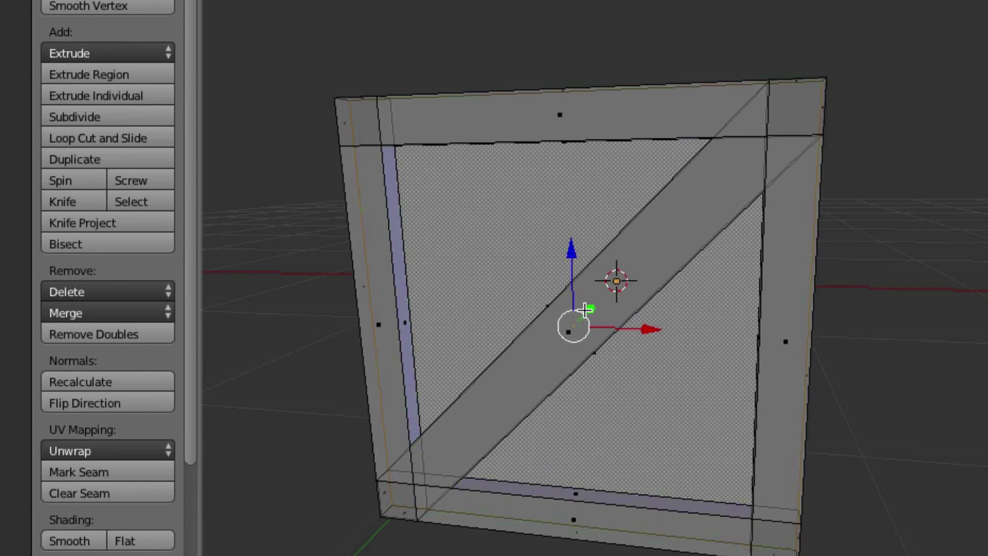
key("u")
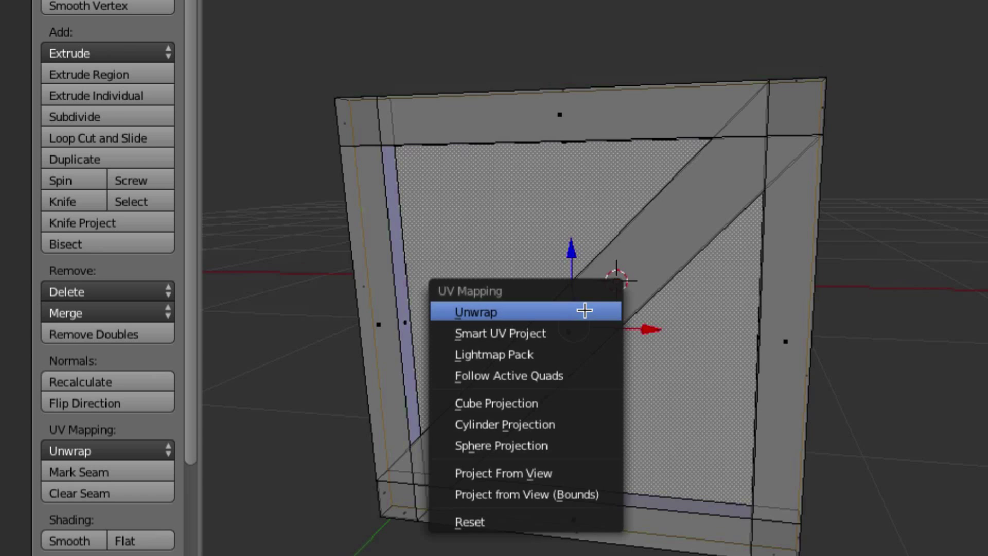
left_click(579, 312)
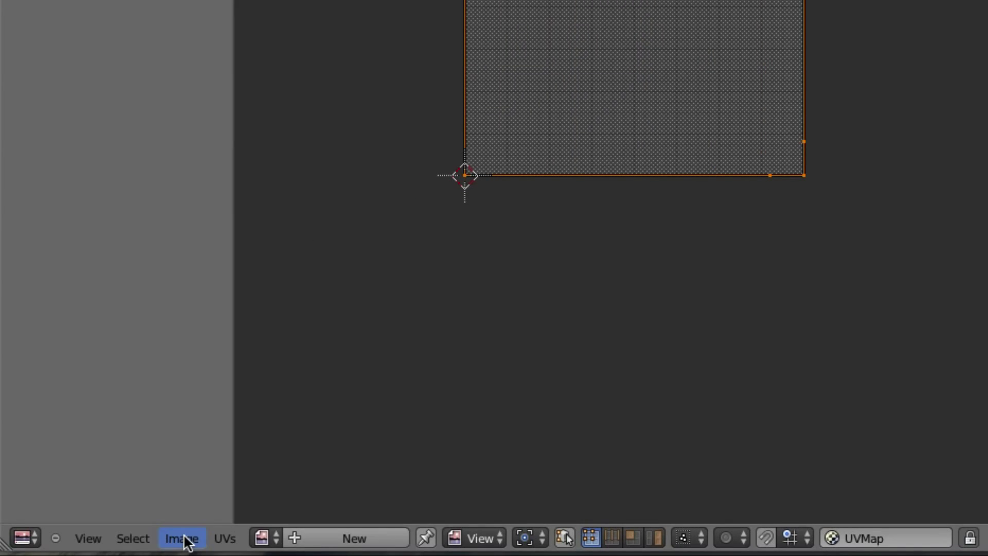
Step: Open plywood.jpg from the City folder as the UV editor's image, and postpone the system update
left_click(183, 539)
left_click(229, 496)
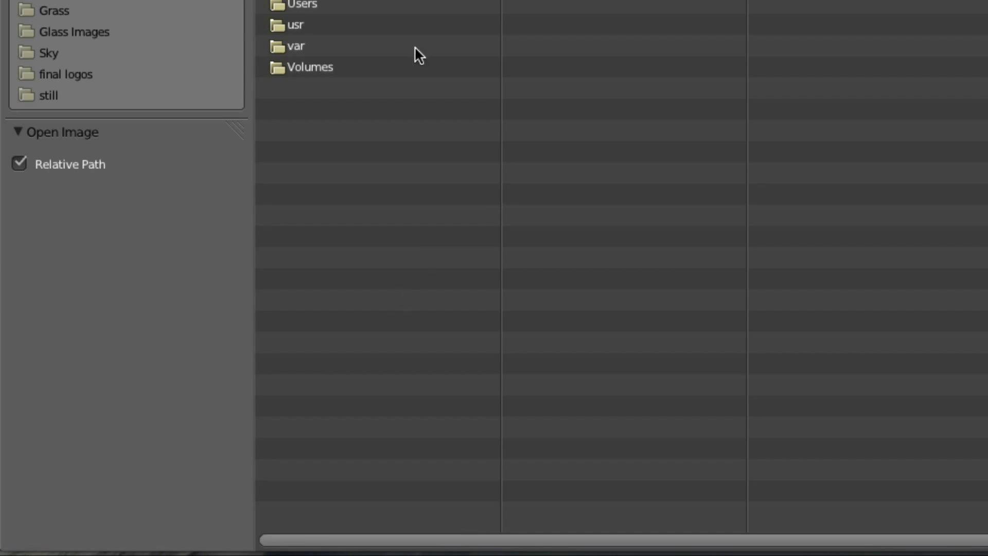
left_click(51, 327)
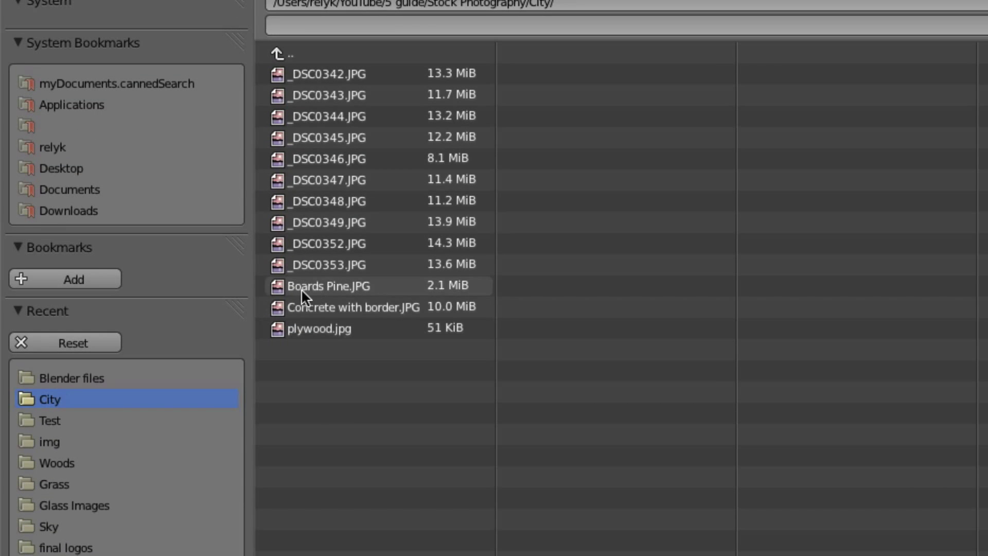
left_click(326, 327)
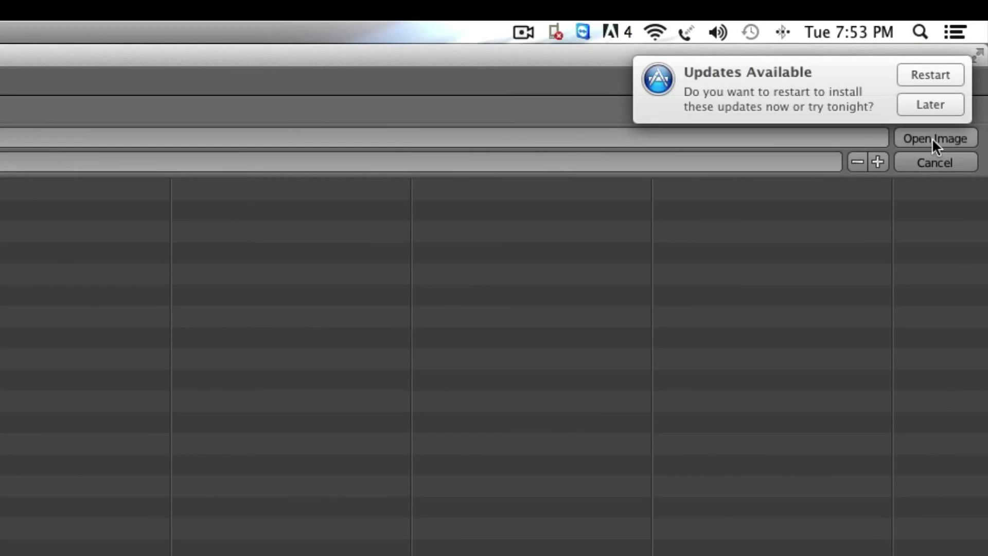
left_click(932, 138)
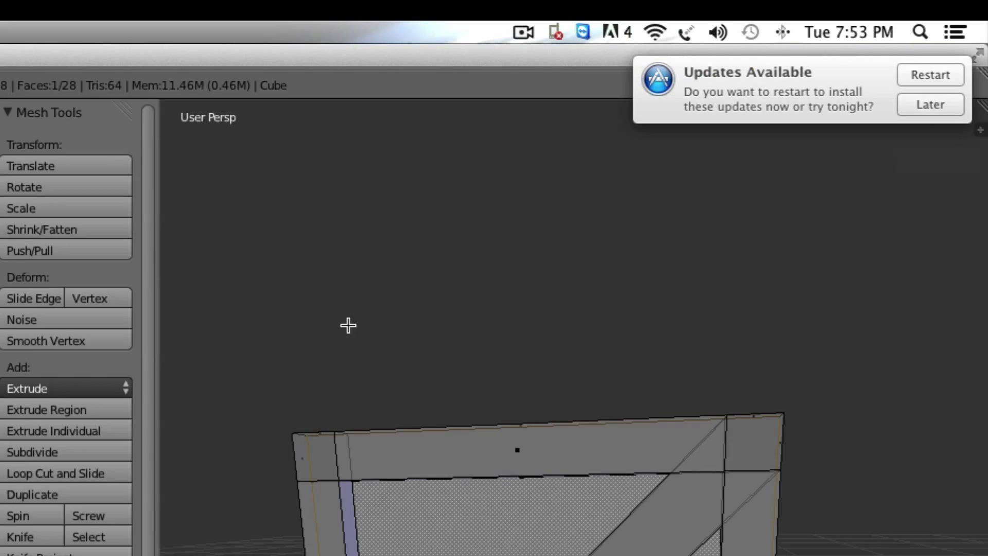
left_click(934, 109)
left_click(862, 169)
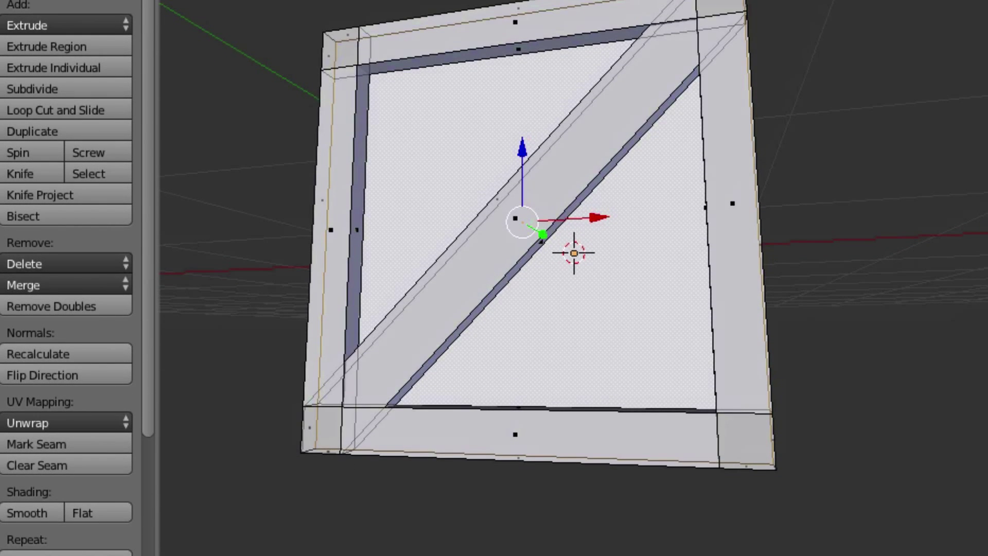
Step: Select the camera in Object Mode and move it along the X axis toward the crate panel
key("KP_0")
middle_click_drag(551, 196, 554, 168)
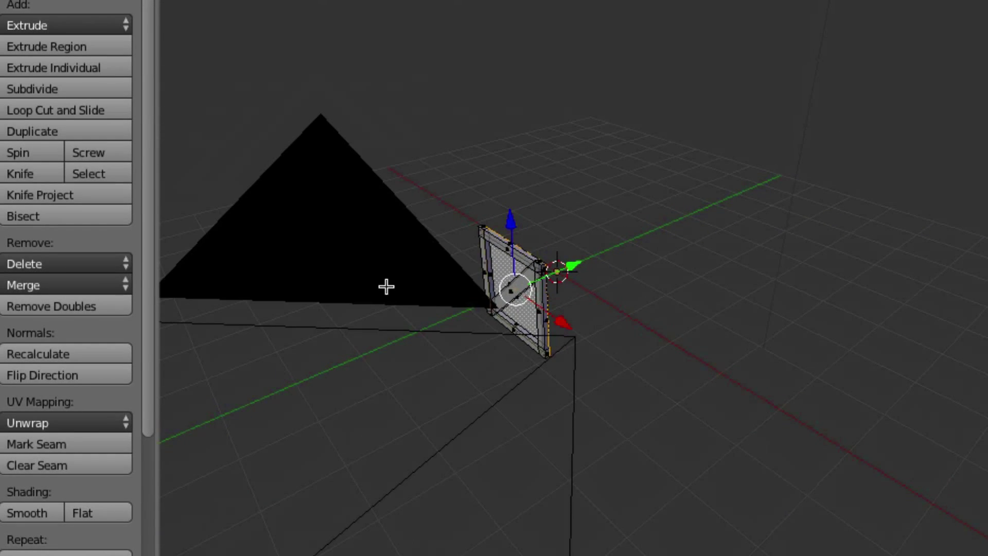
key("Tab")
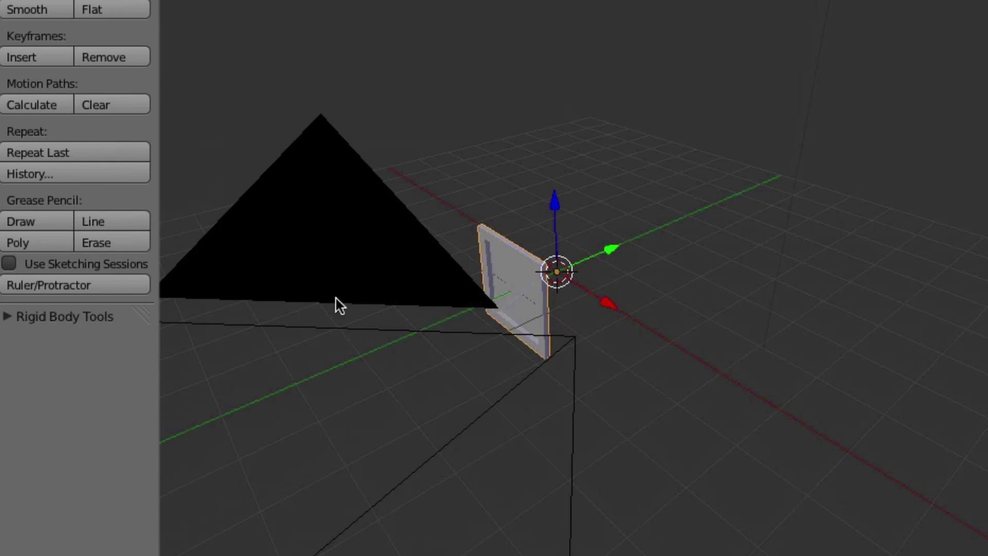
right_click(336, 292)
middle_click_drag(499, 351, 498, 353)
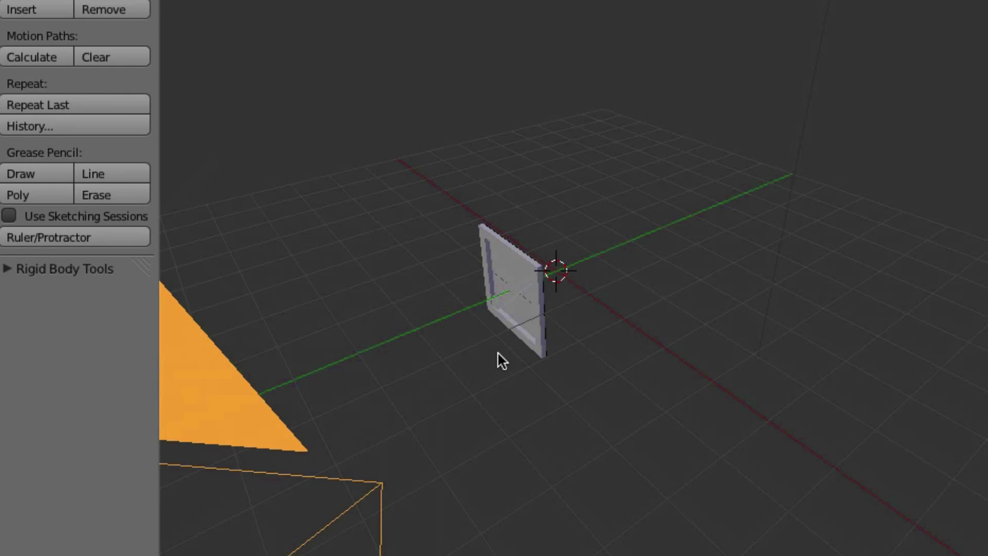
key("KP_7")
scroll(495, 350, "down", 8, "shift")
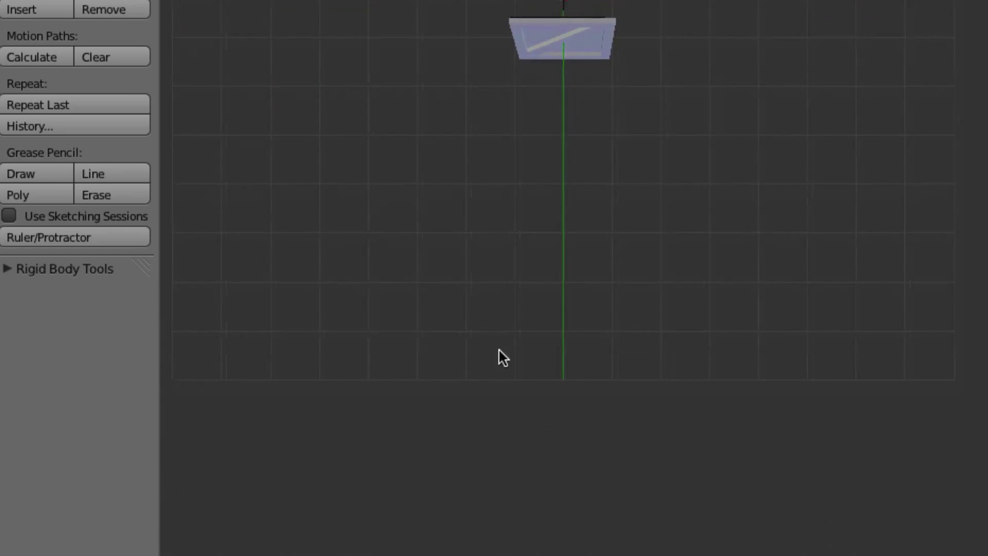
scroll(500, 349, "right", 10, "shift")
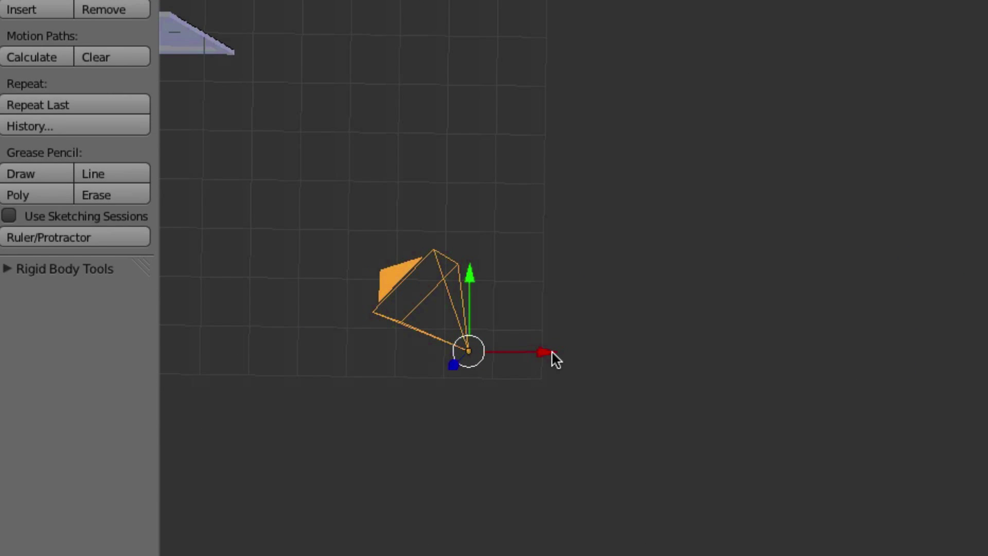
left_click_drag(556, 359, 177, 349)
Step: Look through the camera and lower it along the Z axis toward the panel's height
key("KP_0")
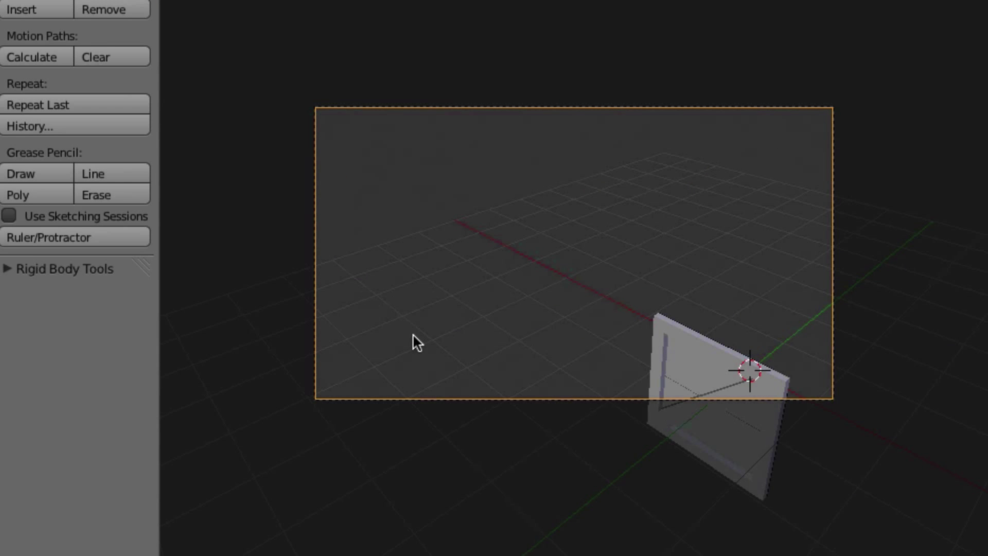
key("a")
key("z")
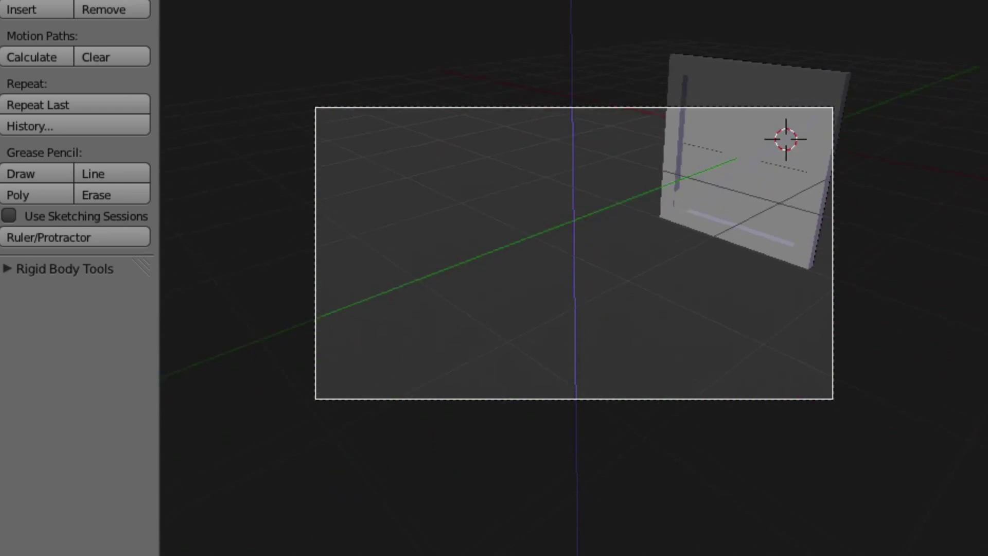
key("Return")
Step: Rotate the camera toward the crate panel, move it sideways to centre the panel, and rotate it once more to level the view
key("r")
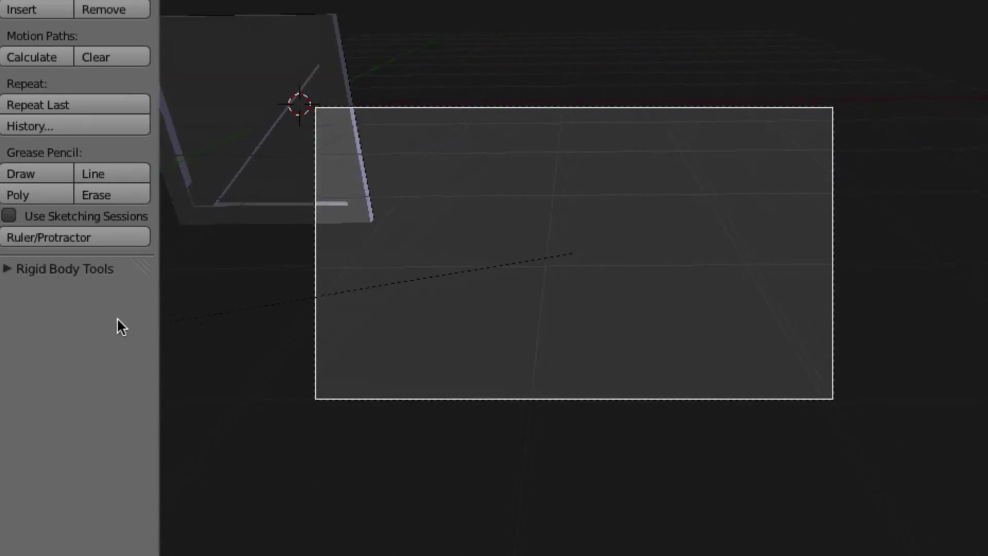
left_click(123, 310)
key("g")
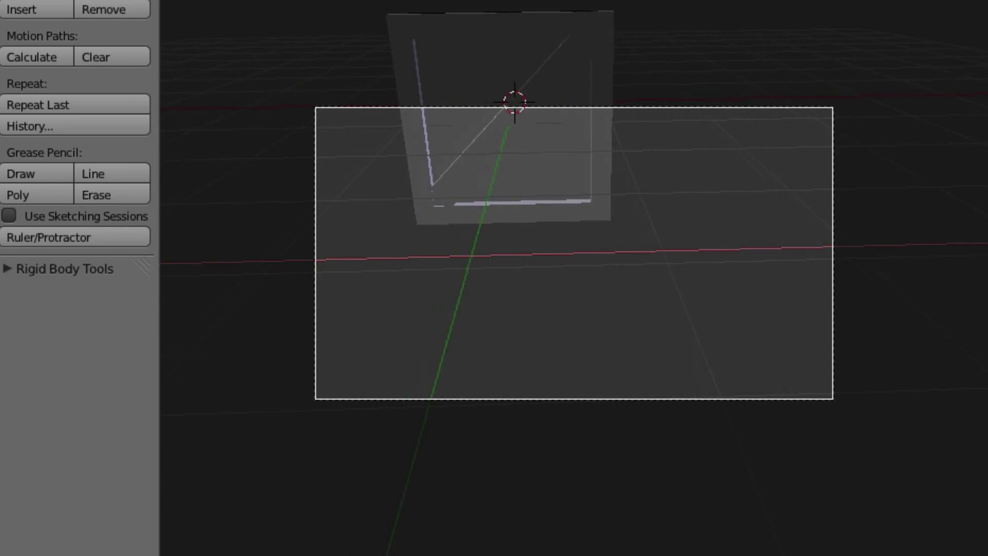
key("Return")
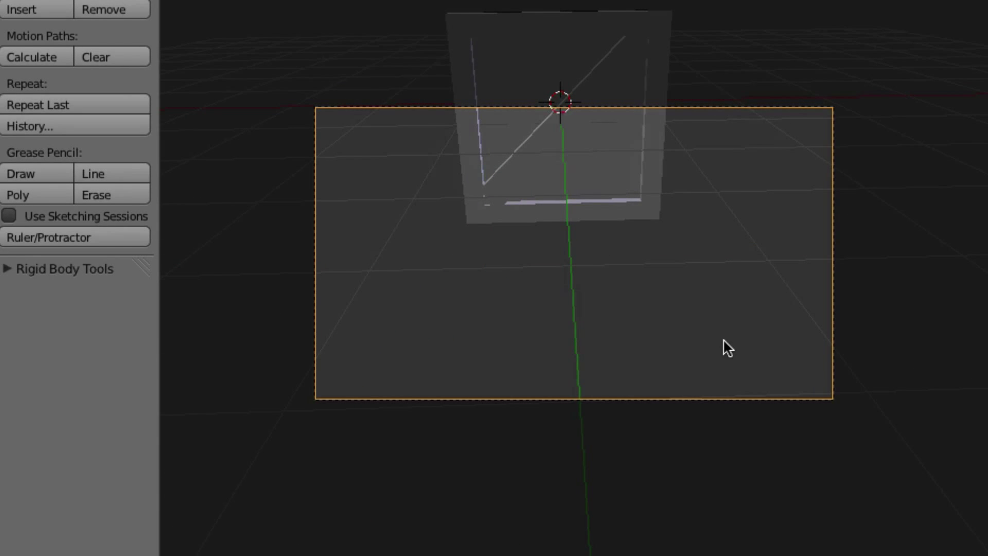
key("r")
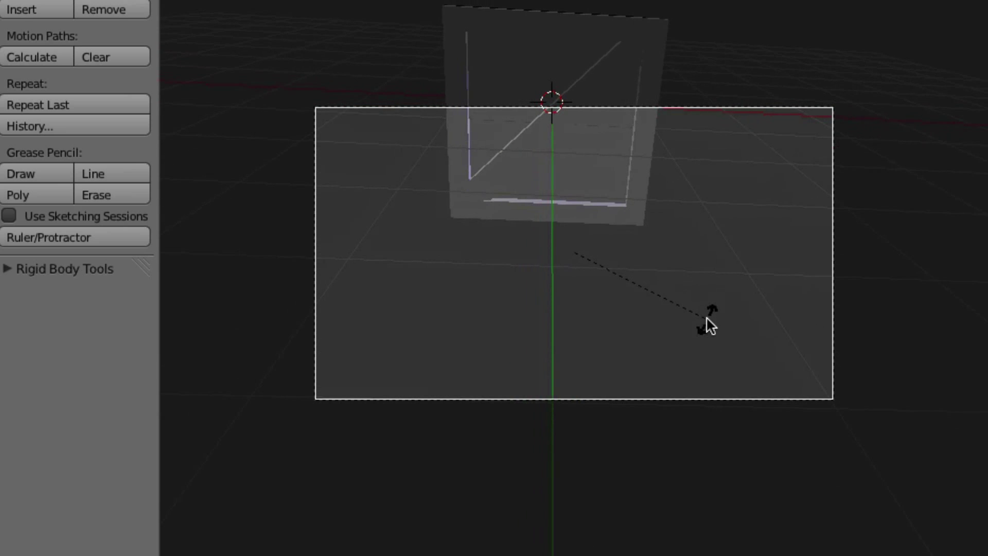
left_click(701, 375)
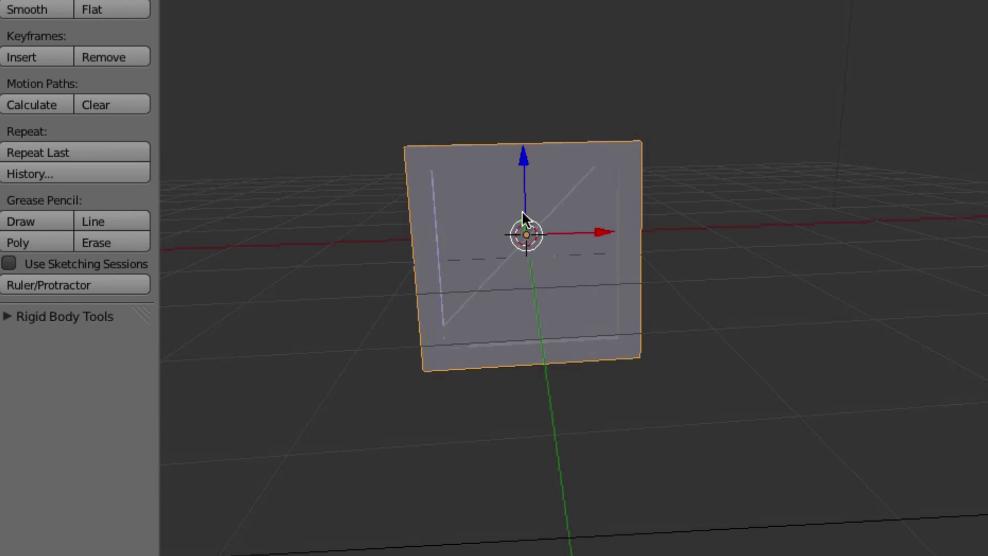
Step: Lower the existing lamp along the Z axis
scroll(522, 212, "up", 2)
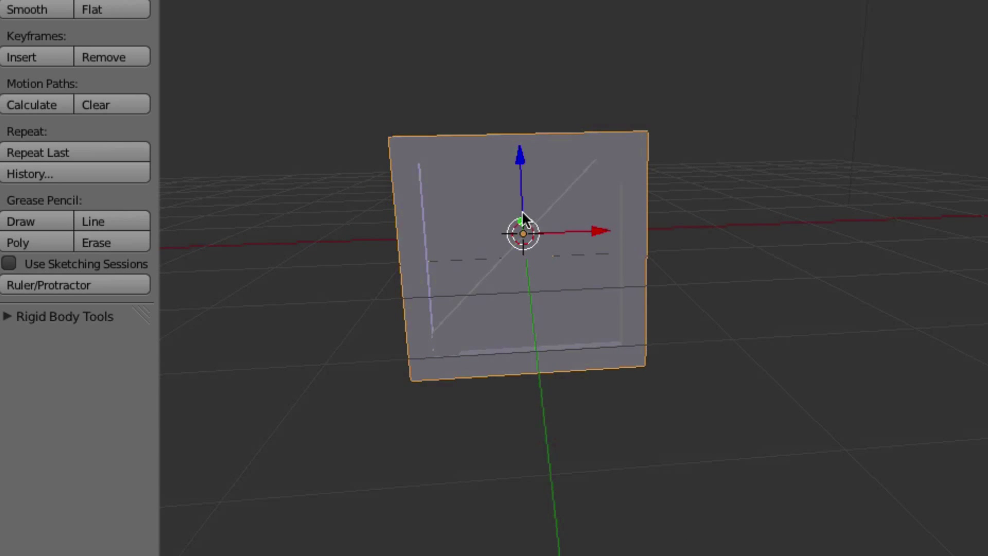
scroll(522, 211, "up", 2)
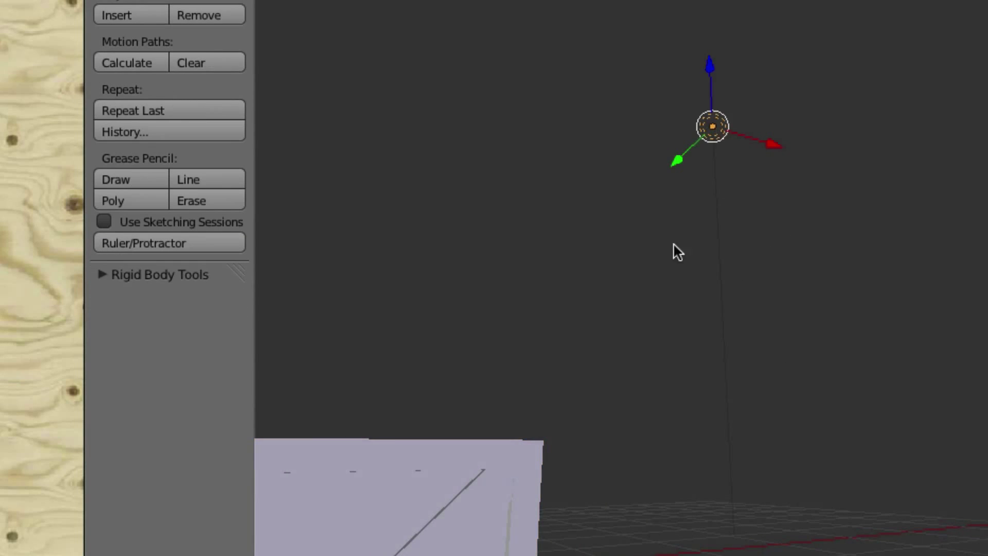
middle_click_drag(476, 357, 613, 305)
scroll(517, 337, "down", 3)
scroll(630, 304, "down", 8)
left_click_drag(937, 139, 926, 177)
Step: Duplicate the lamp, place the copy on the camera's side of the crate panel, and lower it along the Z axis
key("g")
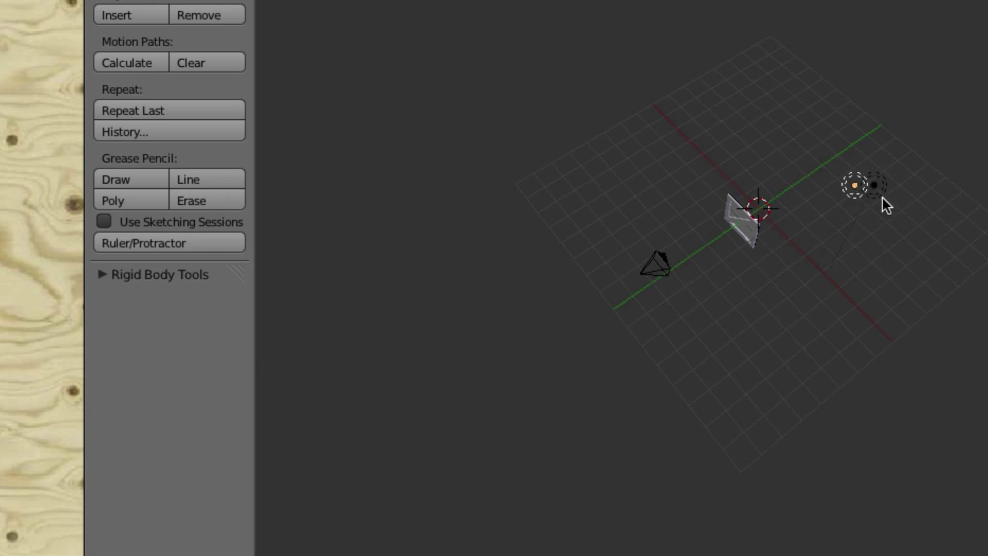
left_click(684, 154)
left_click_drag(641, 80, 643, 161)
middle_click_drag(719, 169, 727, 159)
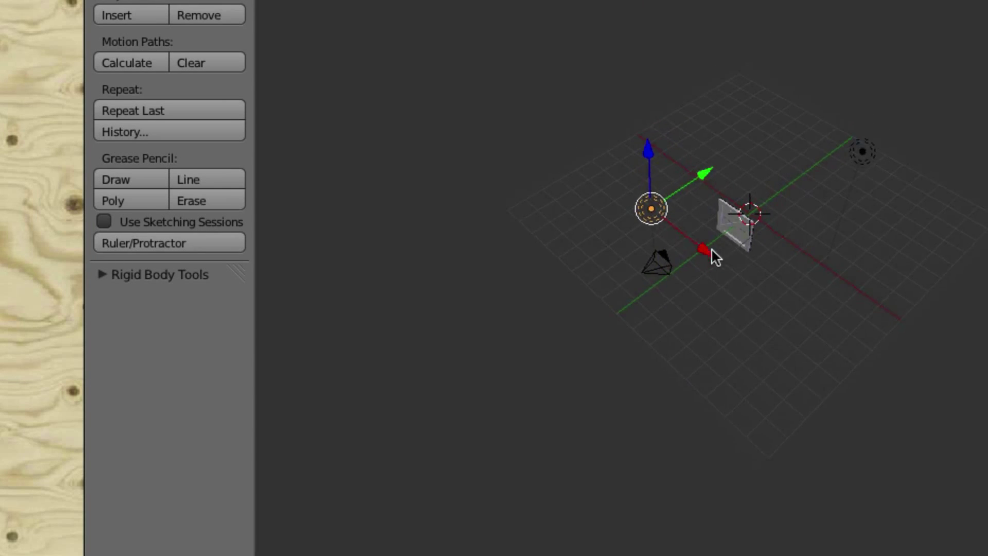
middle_click_drag(708, 252, 818, 188)
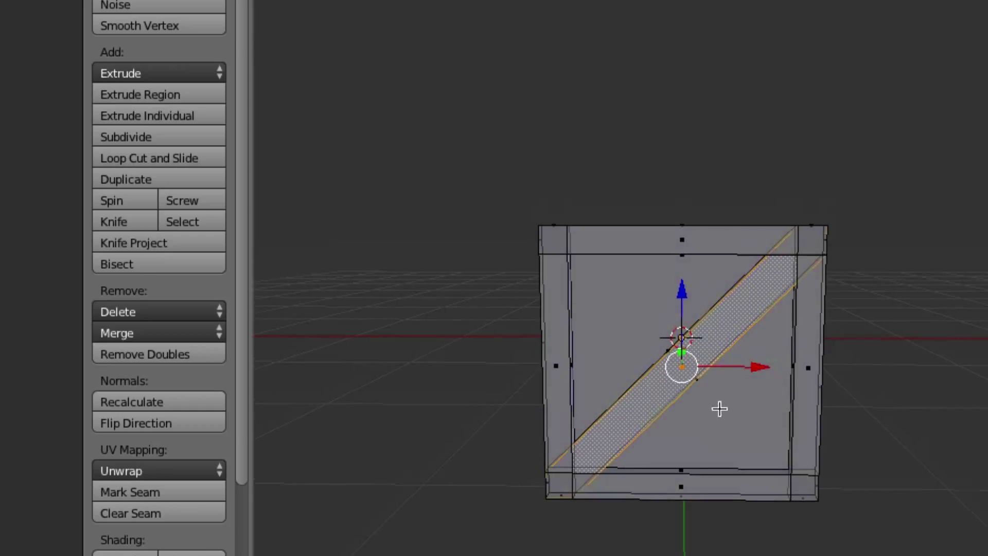
Step: Unwrap the UVs of the selected front face of the diagonal brace
middle_click_drag(721, 338, 729, 342, "shift")
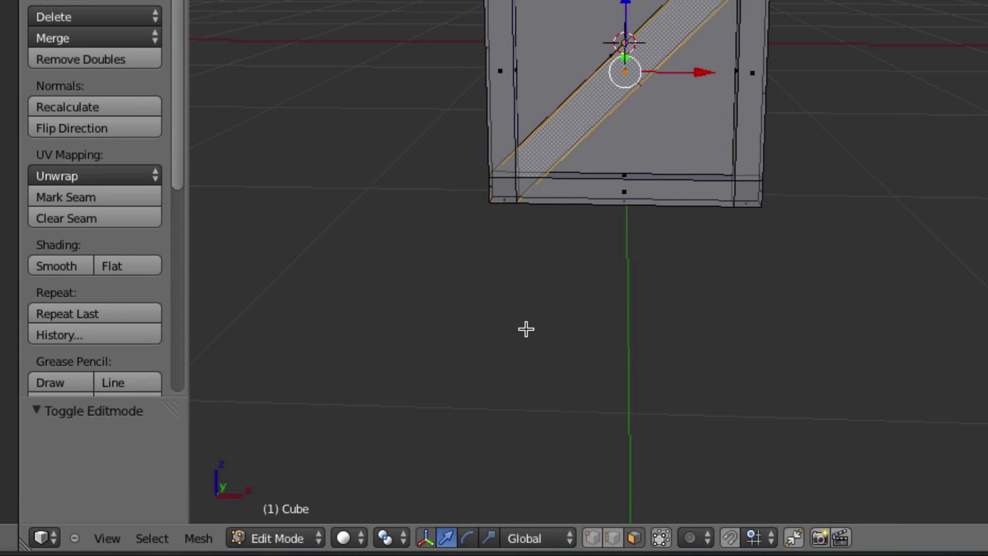
key("u")
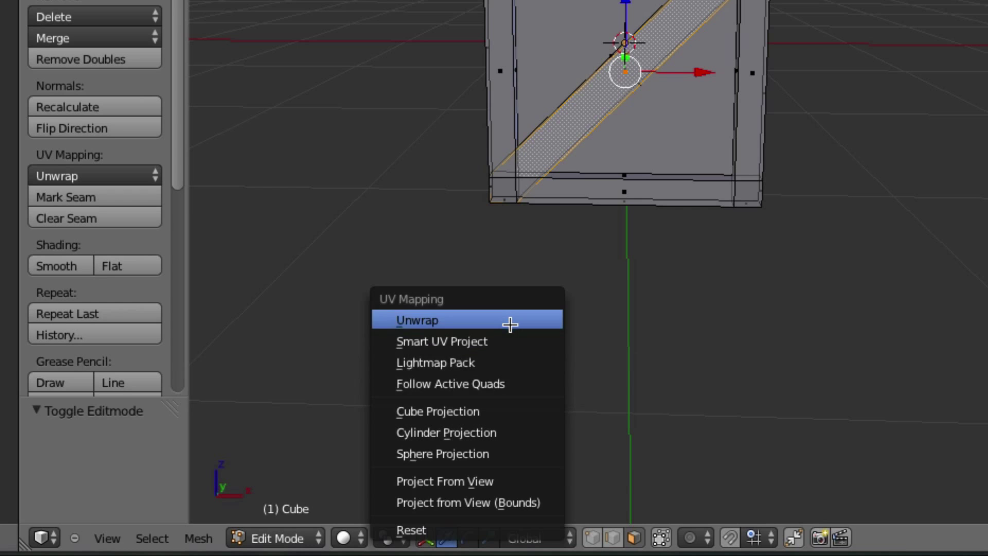
left_click(509, 323)
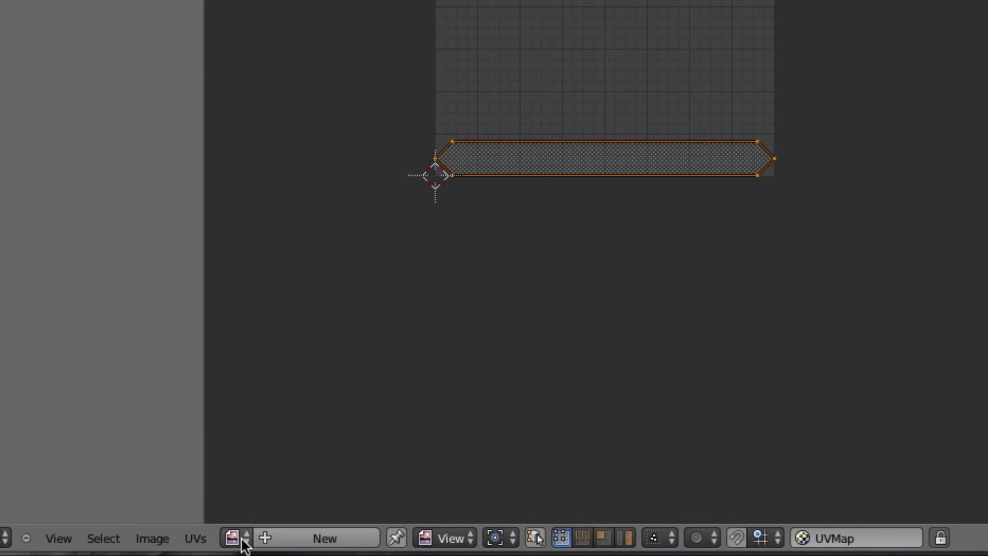
Step: Open Boards Pine.JPG from the City folder as the UV editor's image for the diagonal brace
left_click(153, 539)
left_click(176, 498)
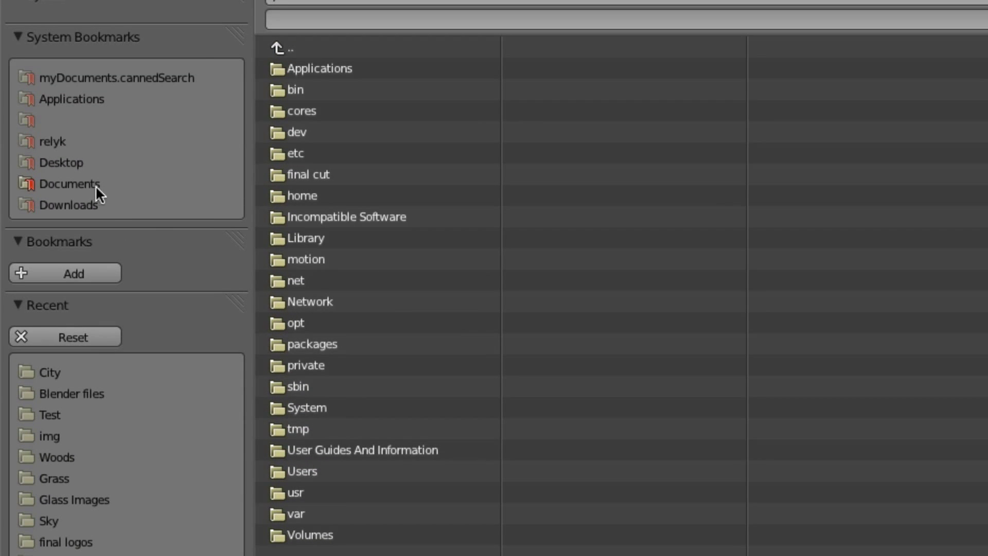
left_click(42, 373)
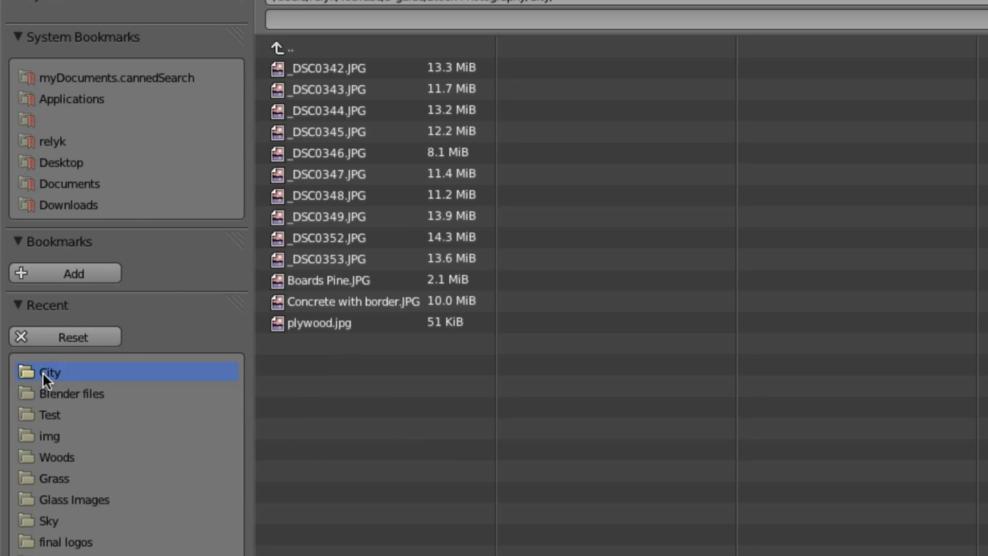
left_click(304, 279)
left_click(943, 109)
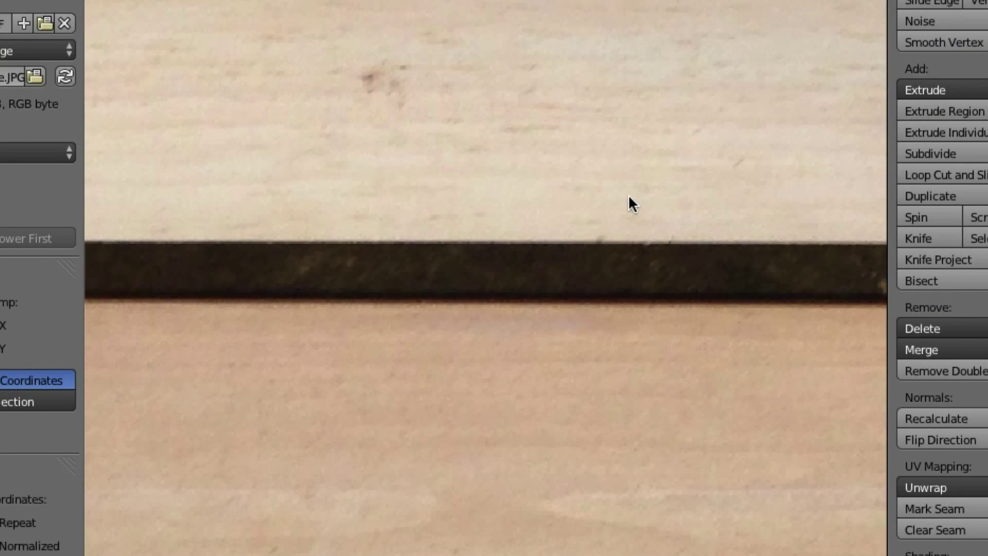
Step: Scale the brace's UV island and move it onto the lower pine board in the image
scroll(644, 201, "down", 12)
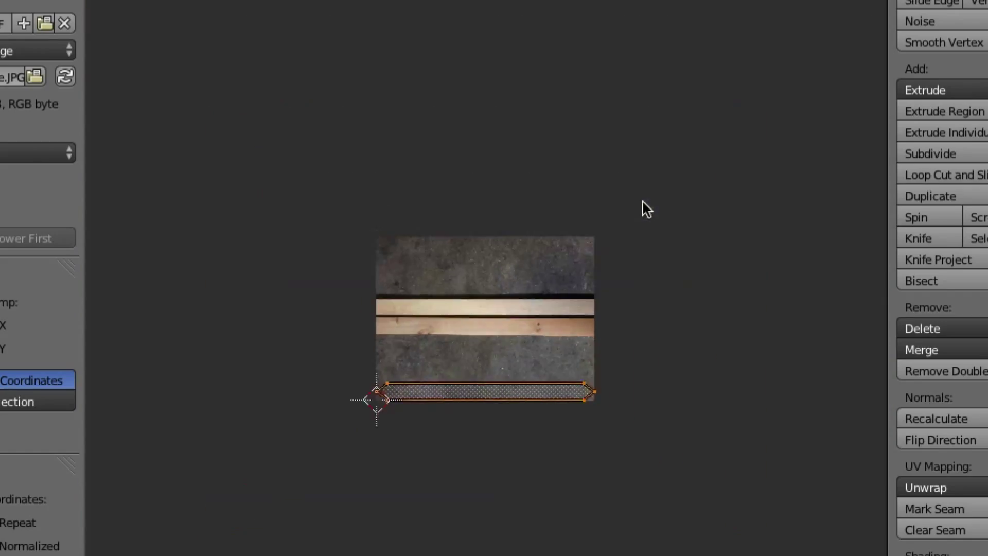
scroll(644, 209, "down", 2)
scroll(643, 211, "up", 3)
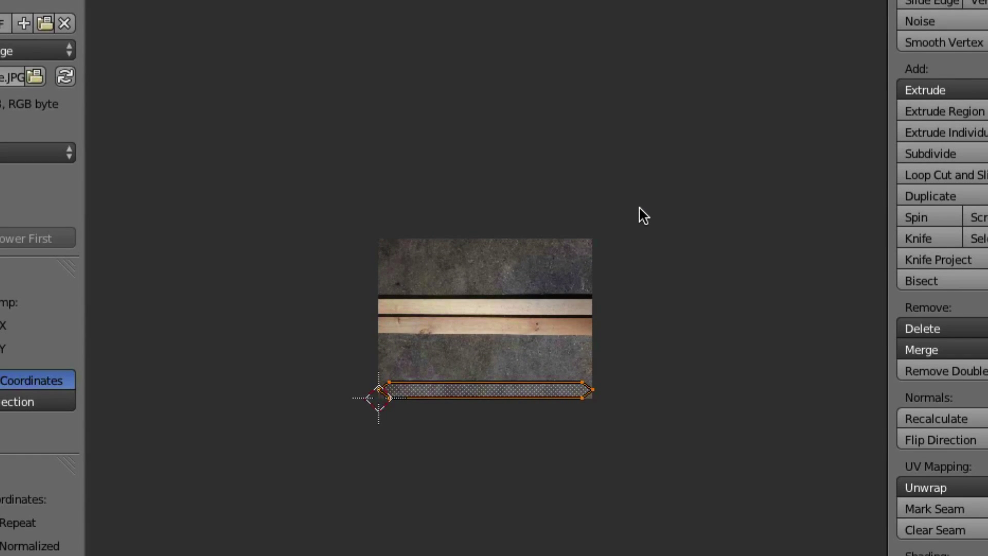
scroll(644, 215, "up", 6)
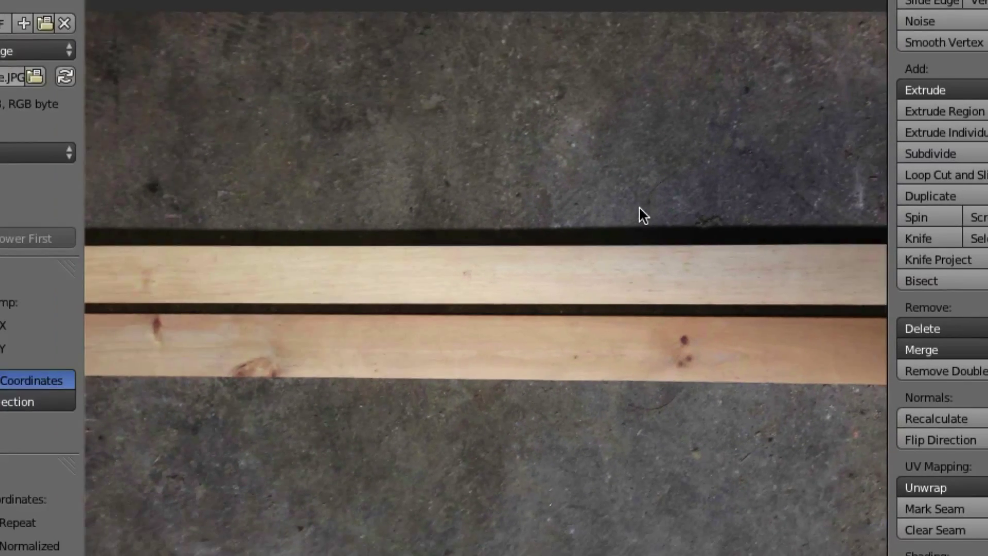
scroll(644, 215, "down", 2)
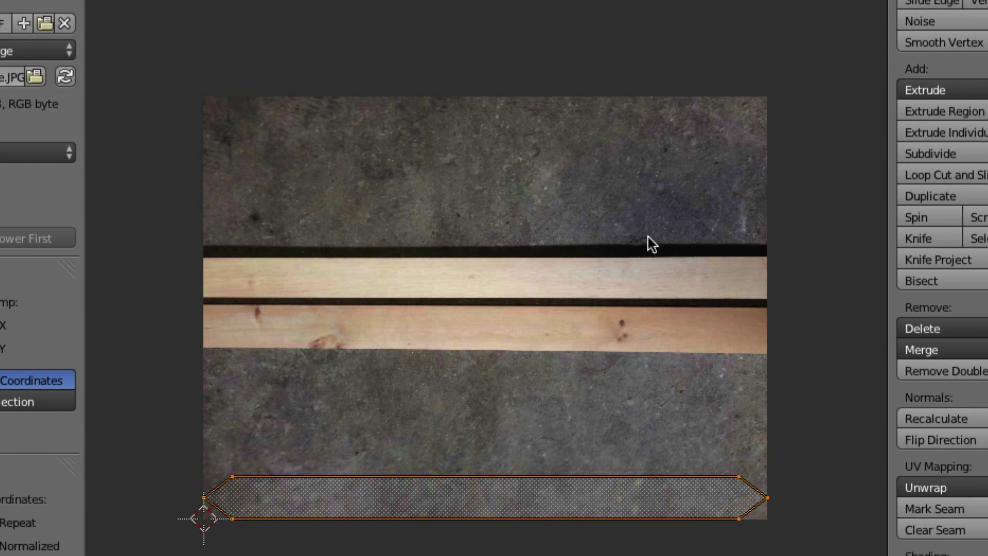
key("s")
left_click(598, 255)
key("g")
left_click(603, 85)
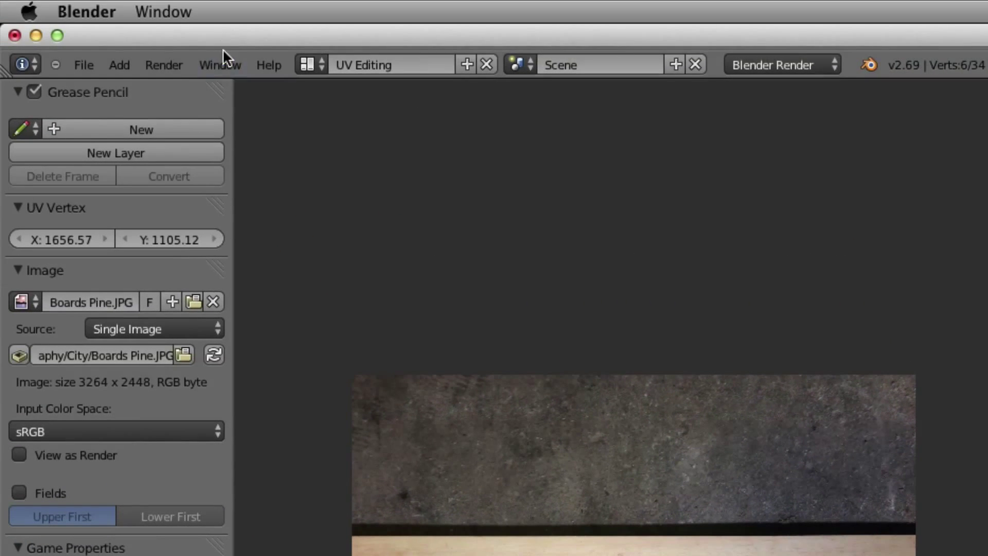
Step: Render the scene as an image to check the textures, and close the render
left_click(164, 65)
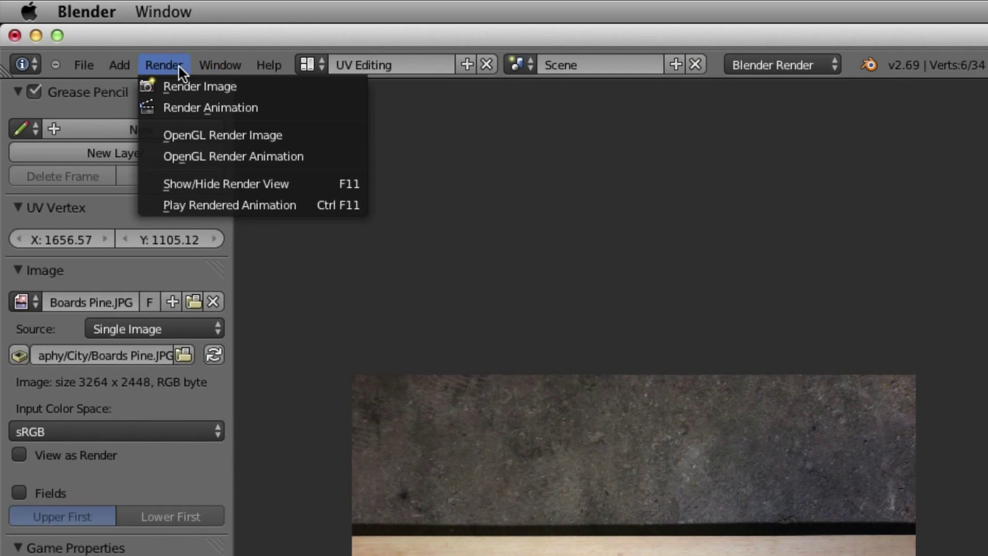
left_click(179, 82)
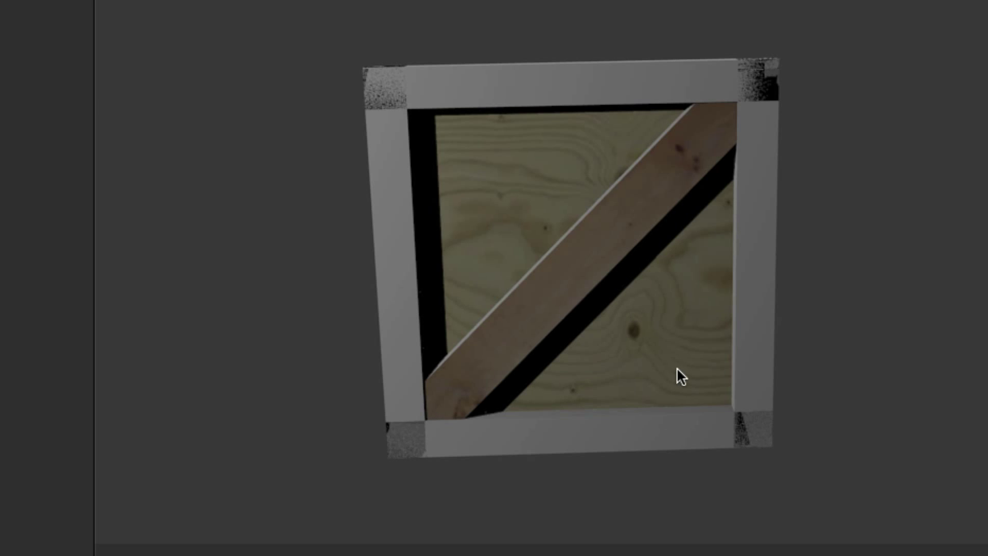
key("Escape")
Step: Select the front face of the left vertical frame board, unwrap its UVs, and assign the Boards Pine.JPG image
right_click(575, 322)
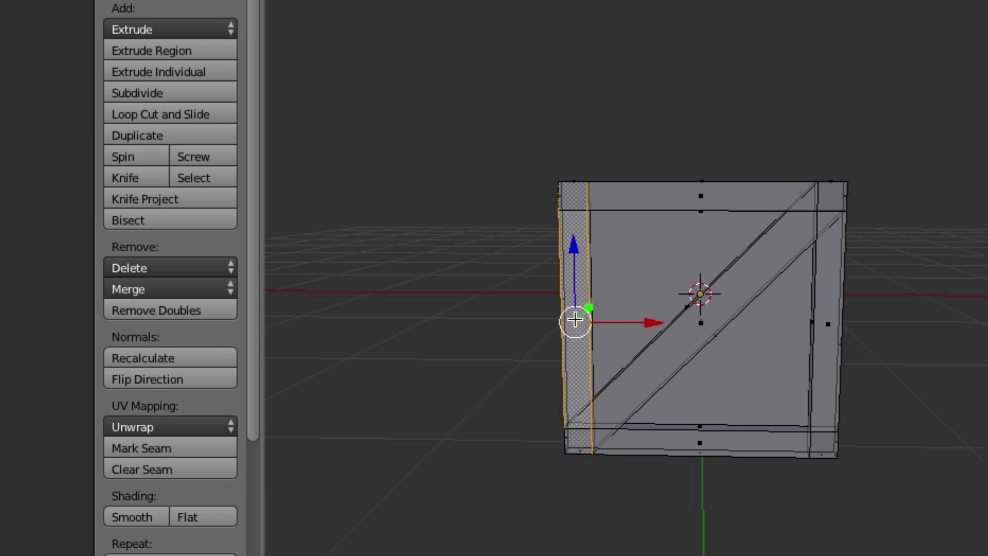
scroll(653, 329, "down", 5)
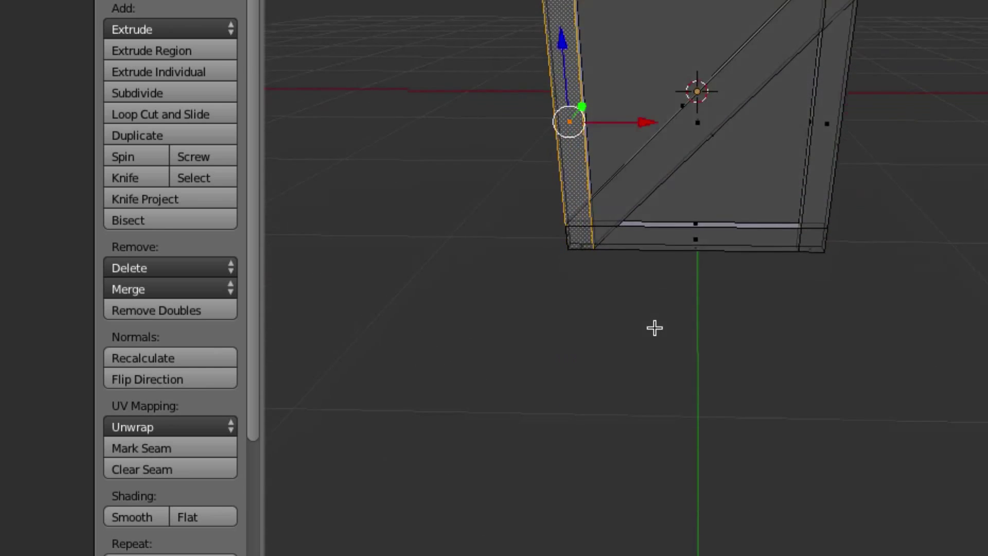
scroll(654, 329, "up", 3)
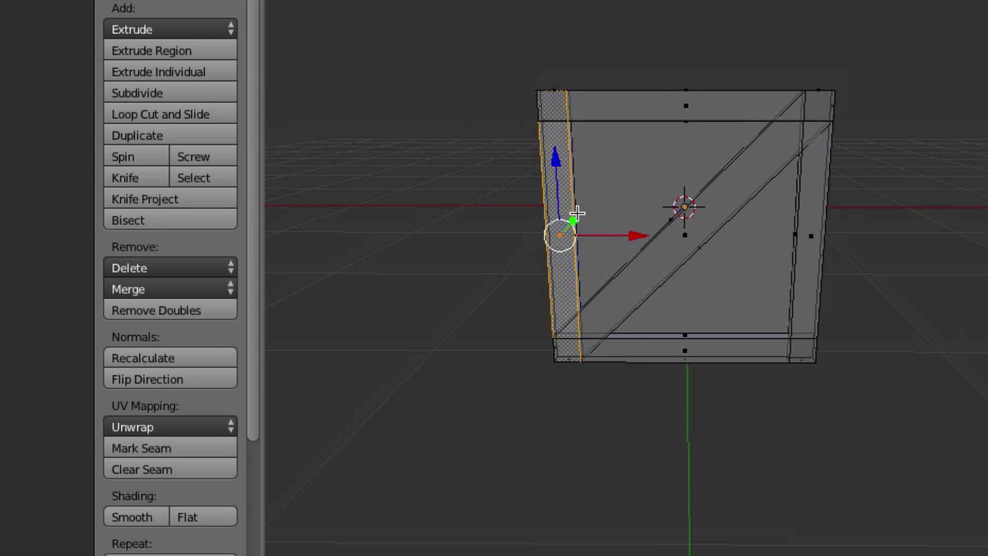
middle_click_drag(554, 192, 554, 196)
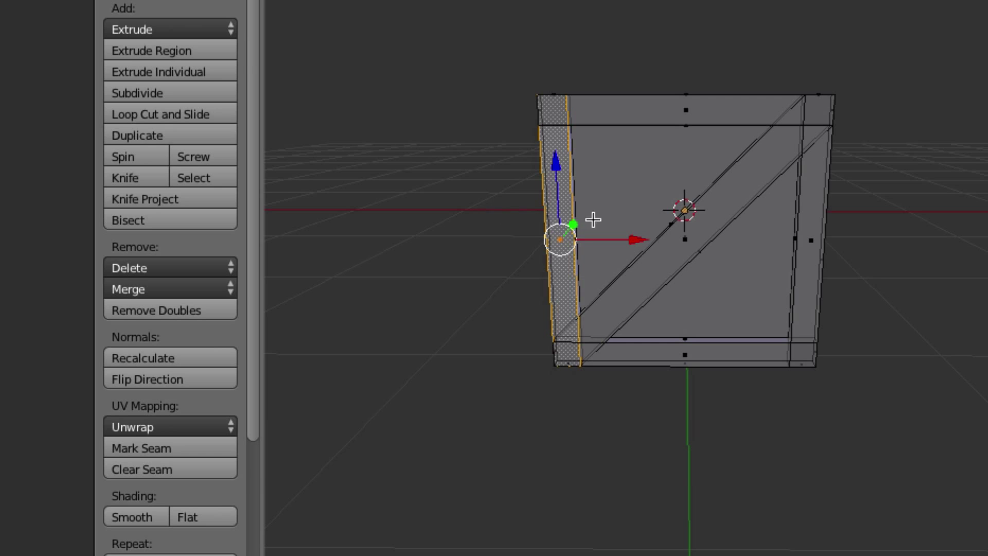
key("u")
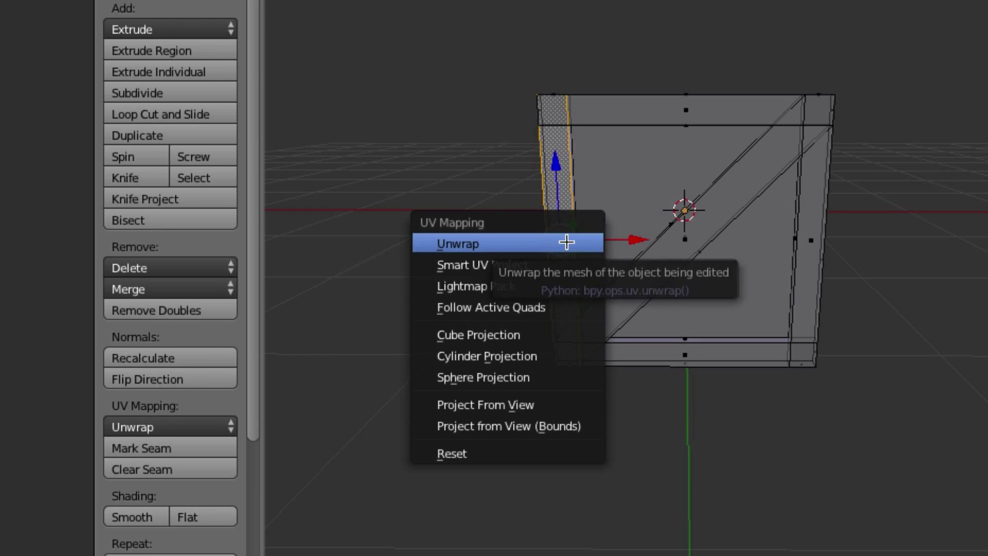
left_click(566, 242)
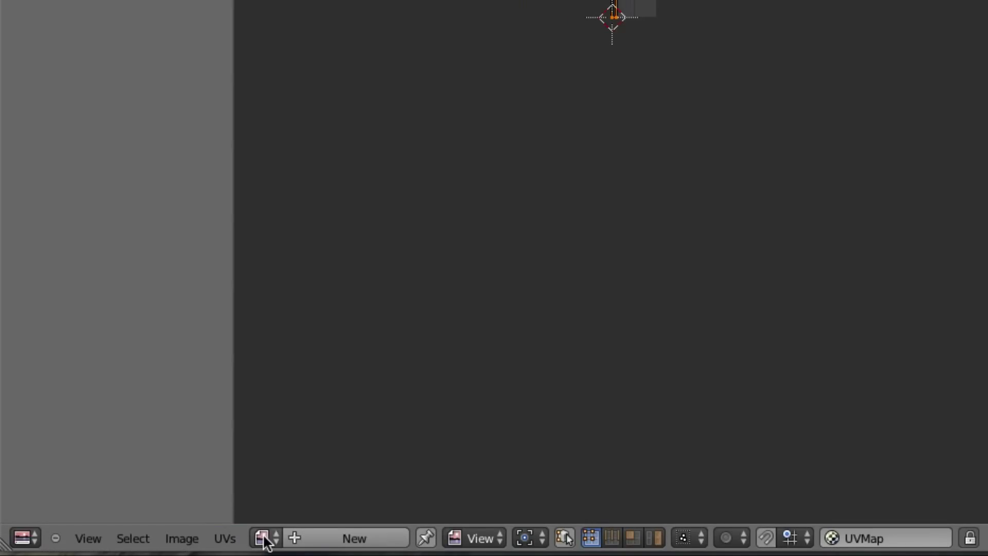
left_click(263, 538)
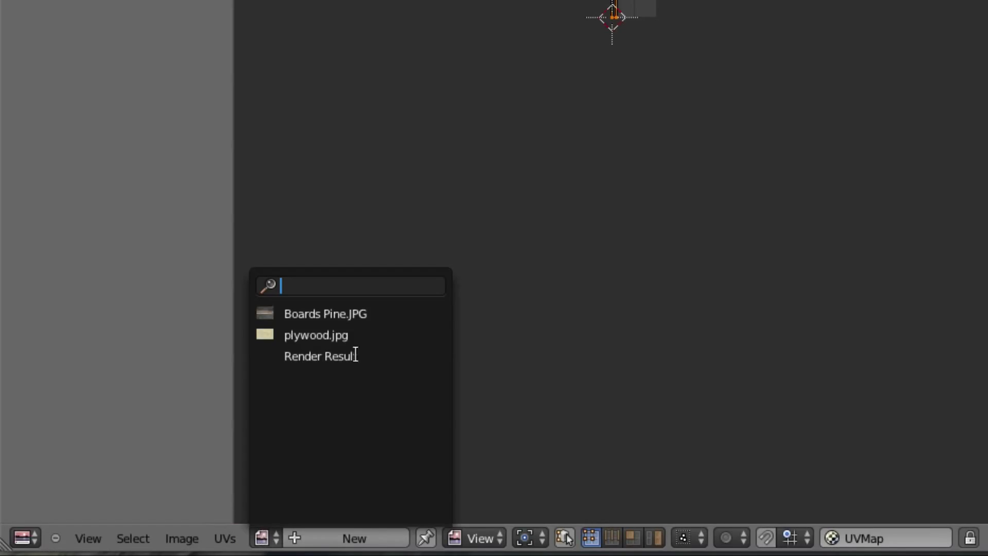
left_click(315, 311)
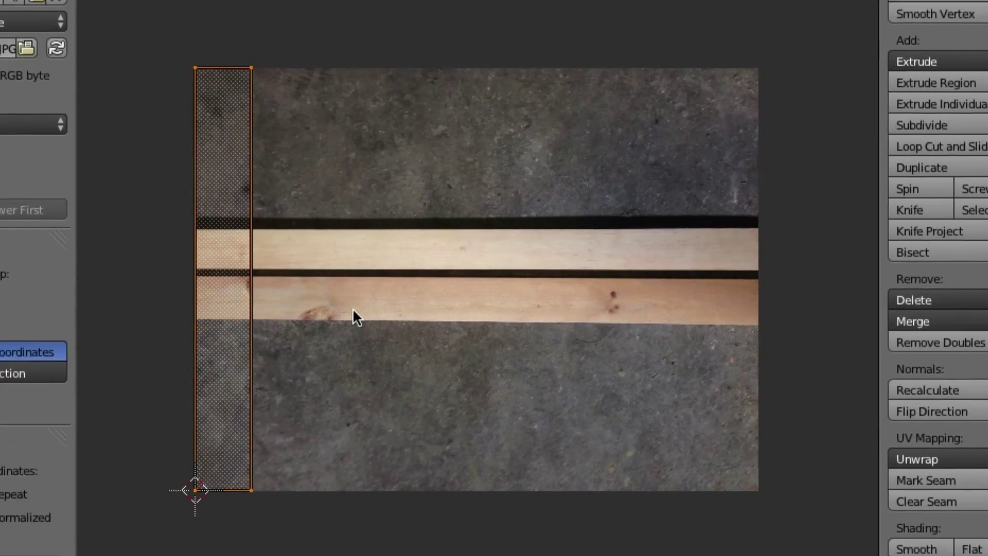
Step: Rotate the left board's UV island by 90 degrees, scale it down, and move it onto a pine board in the image
type("r90")
key("Return")
key("s")
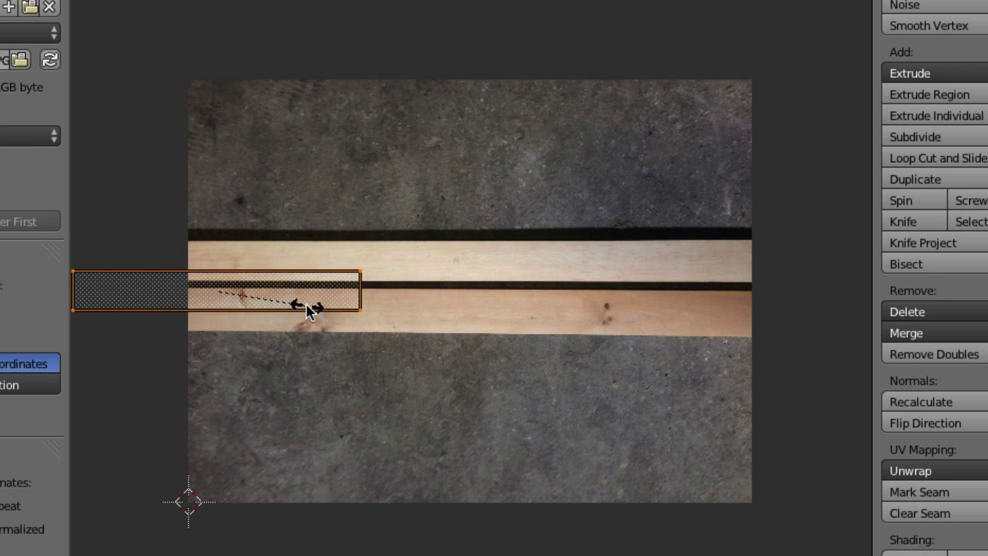
left_click(306, 304)
key("g")
left_click(591, 282)
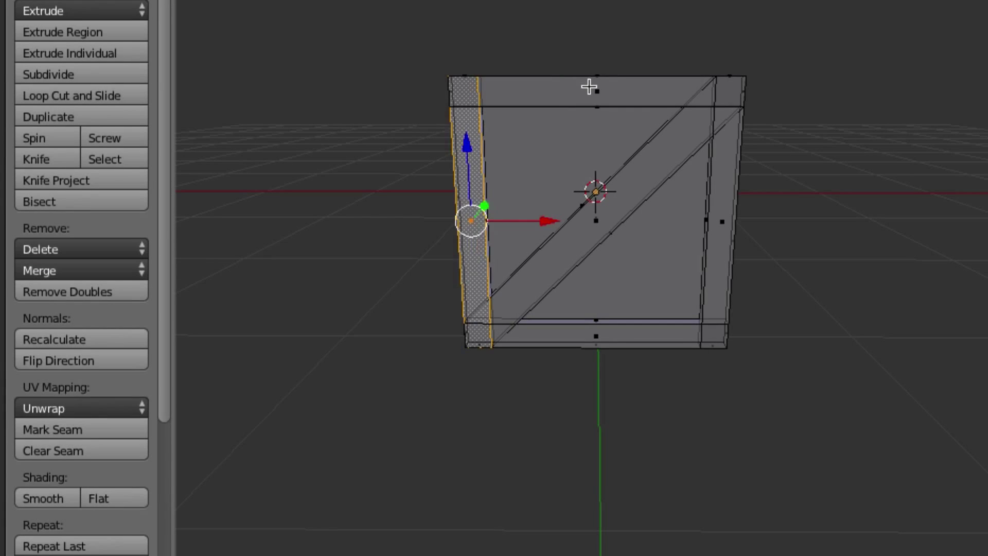
Step: Select the front face of the upper horizontal frame board, unwrap its UVs, and assign the Boards Pine.JPG image
right_click(589, 89)
key("u")
left_click(456, 105)
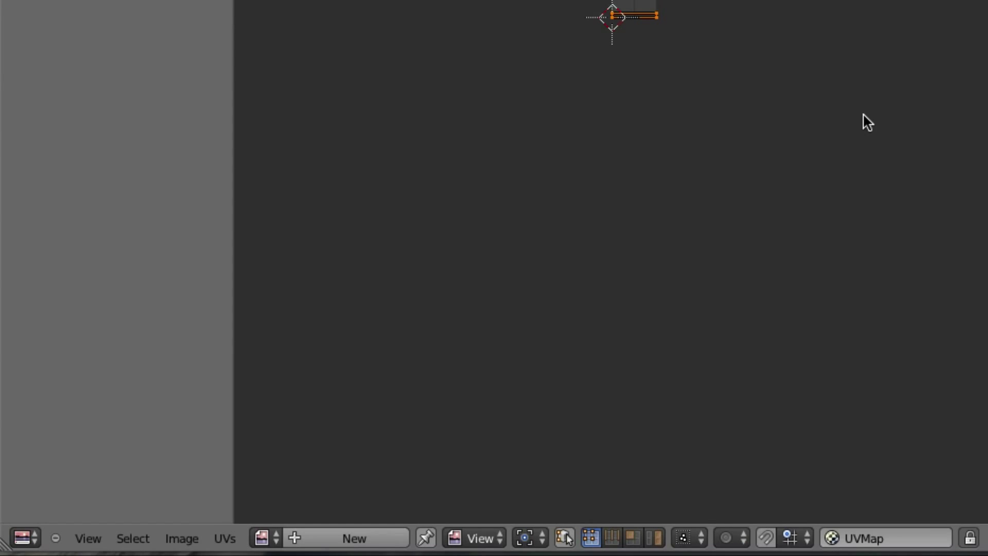
left_click(264, 538)
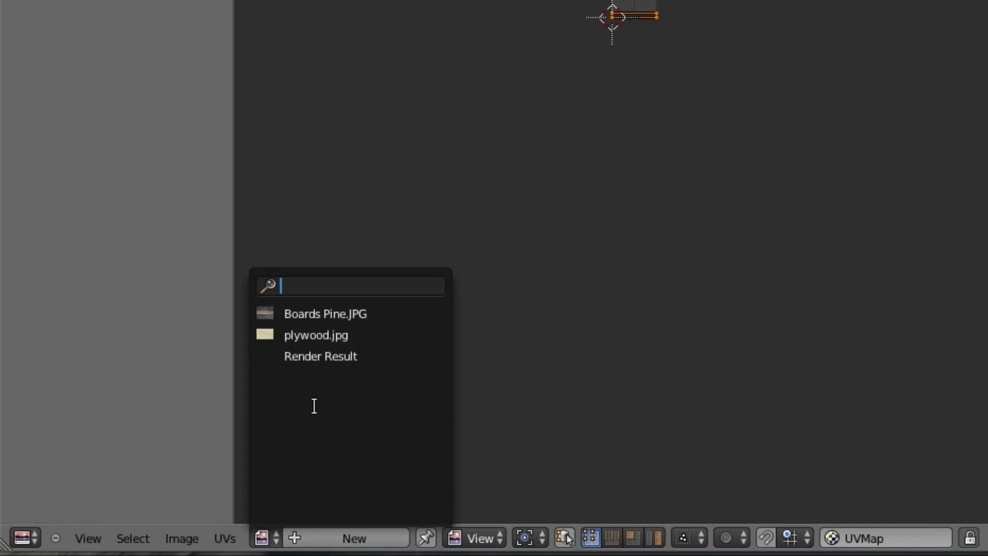
left_click(311, 317)
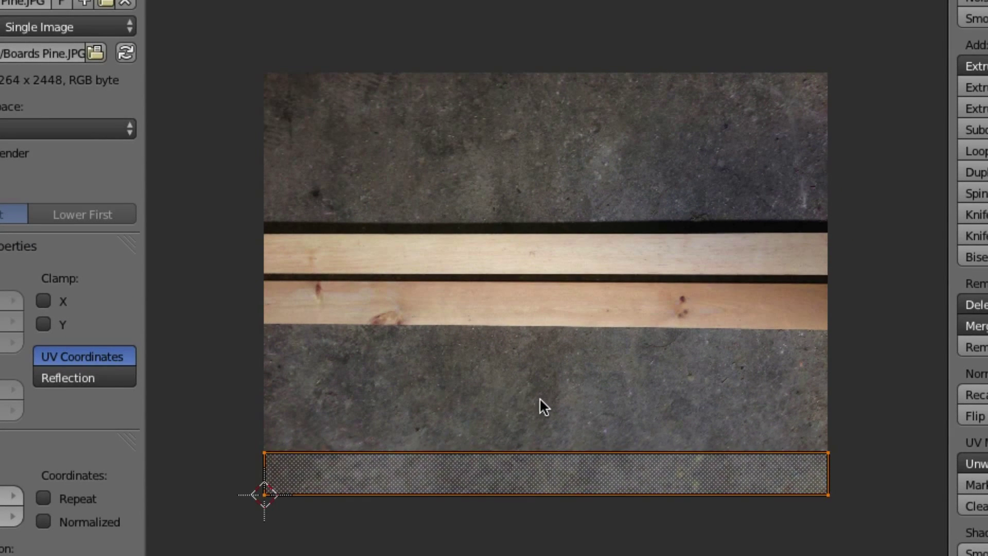
Step: Scale down the upper board's UV island, move it onto the lower pine board in the image, and render the scene
key("s")
key("g")
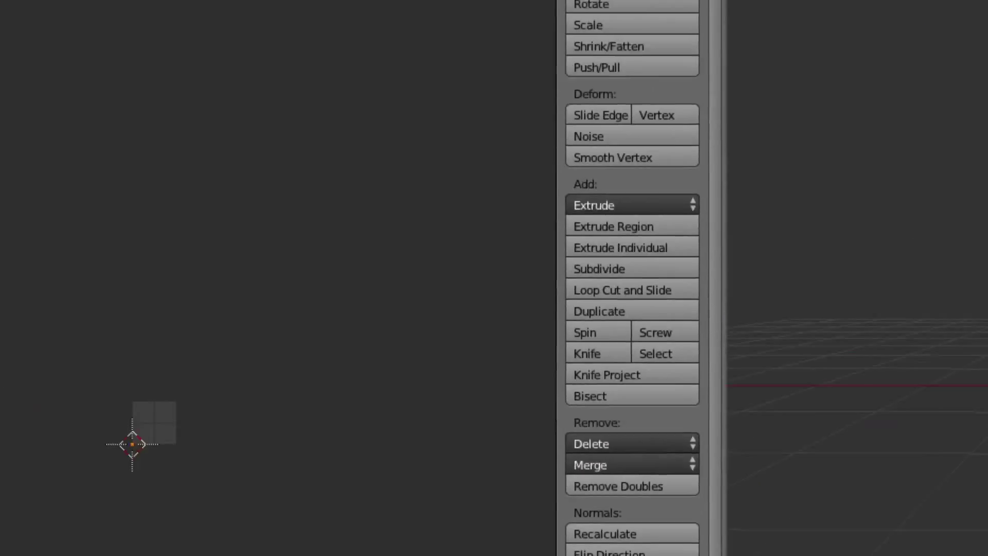
left_click(165, 66)
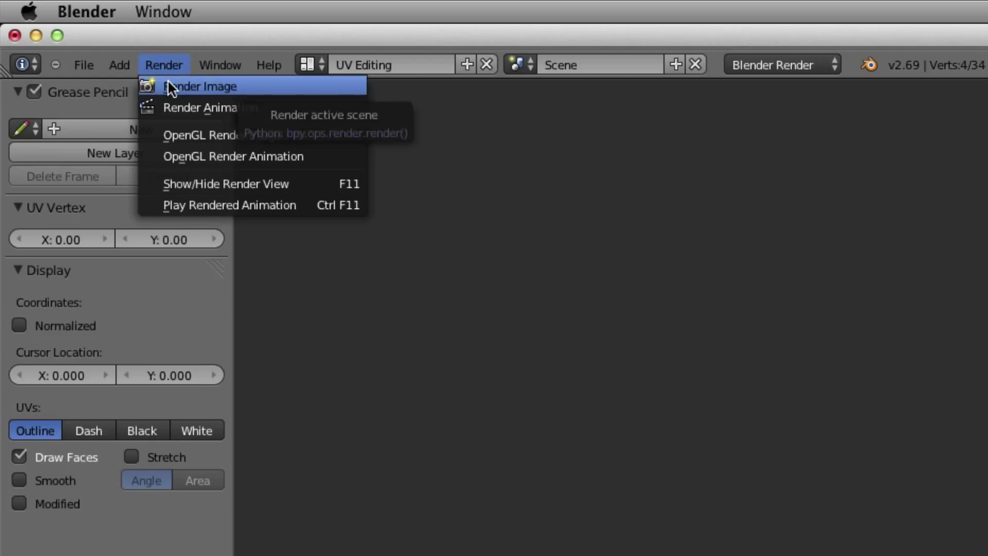
left_click(168, 82)
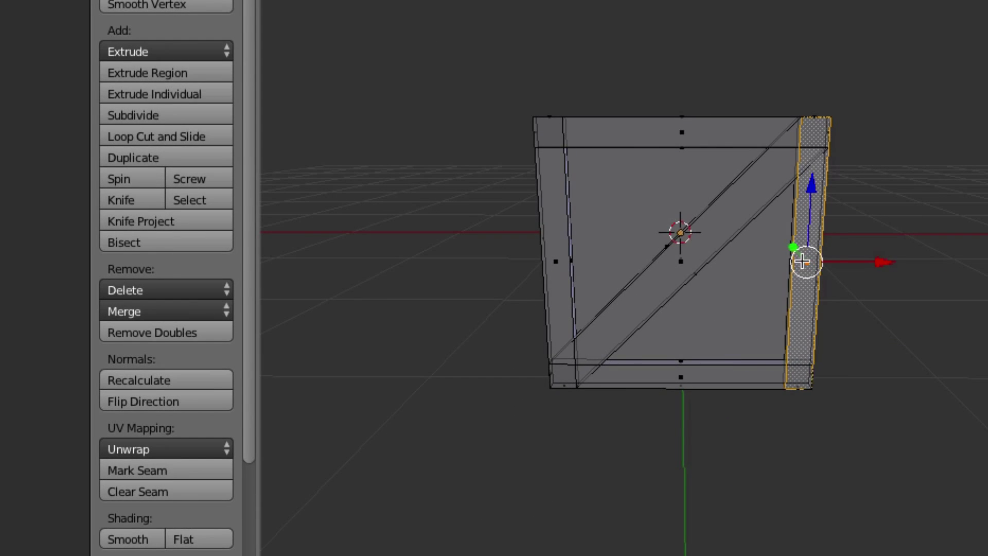
Step: Unwrap the front face of the right vertical frame board and replace the render result with the Boards Pine.JPG image
key("u")
left_click(802, 257)
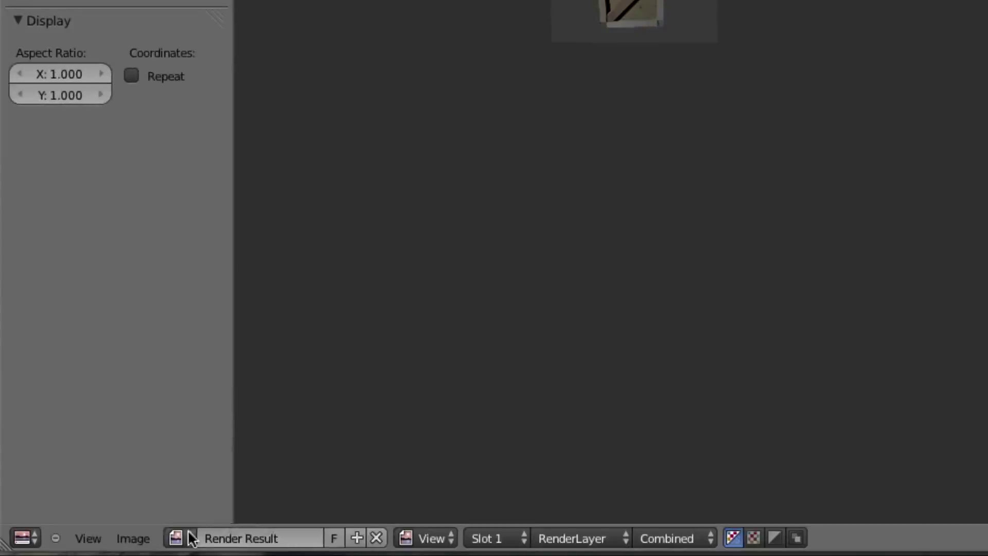
left_click(191, 539)
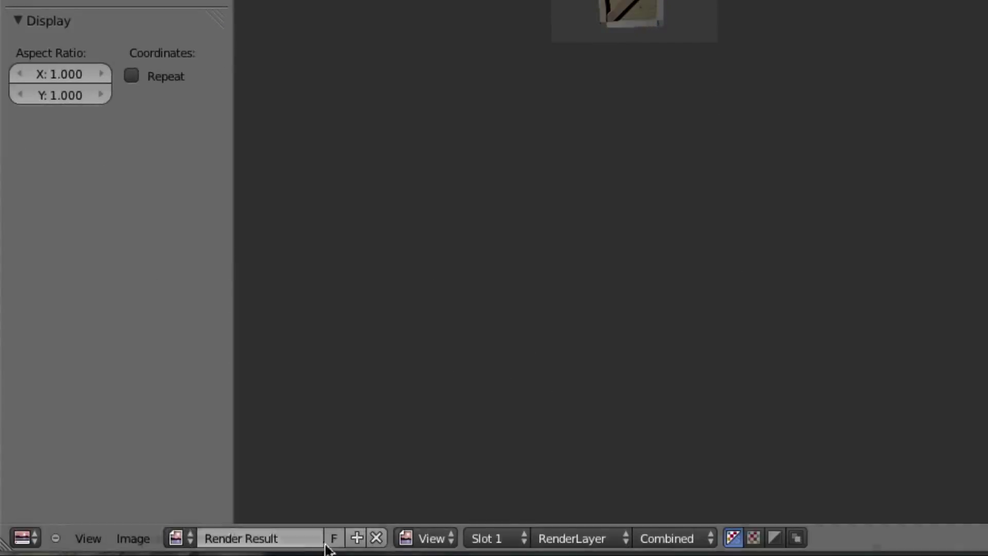
left_click(380, 539)
left_click(262, 539)
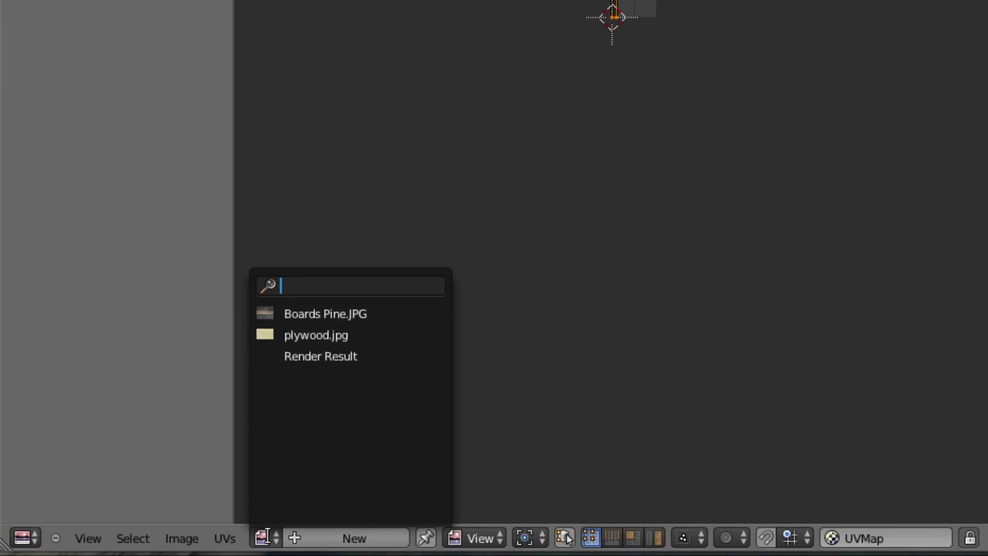
left_click(357, 315)
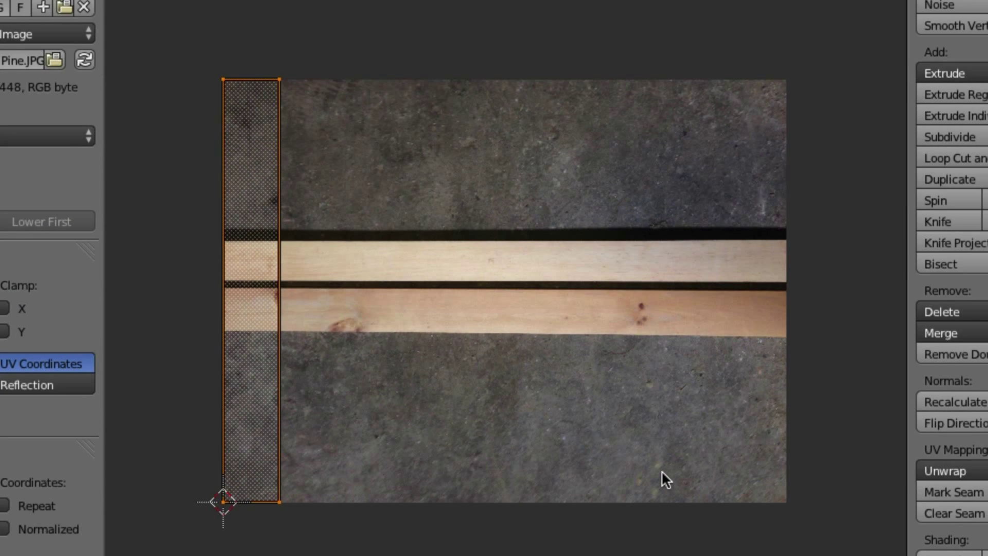
Step: Rotate the right board's UV island by 90 degrees, scale it down, and move it onto the upper pine board
type("r90")
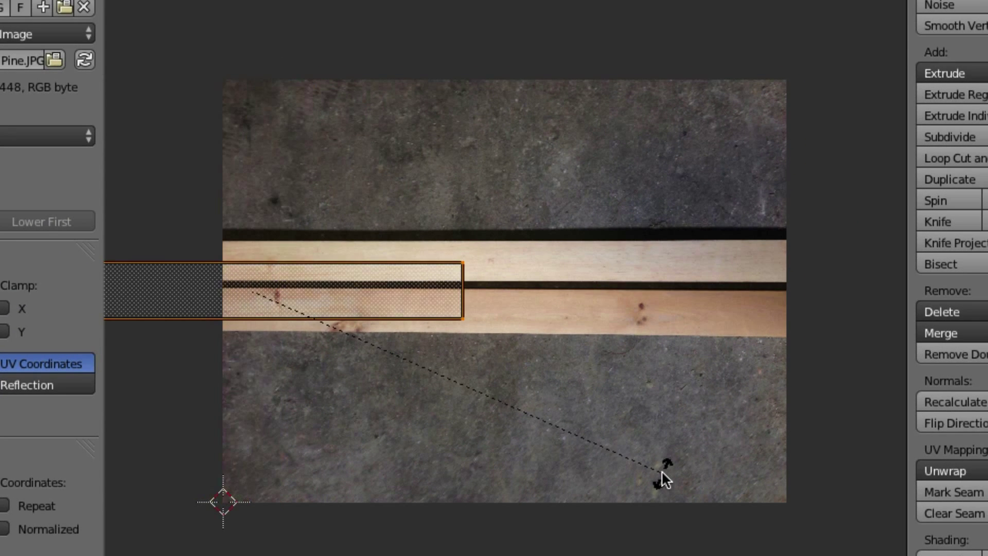
key("Return")
key("s")
left_click(574, 413)
key("g")
key("s")
left_click(759, 379)
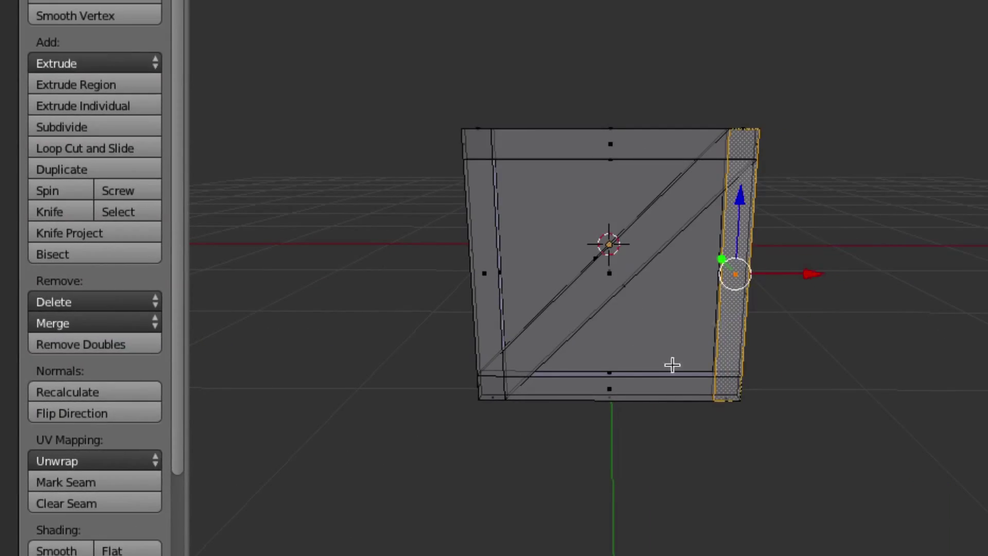
Step: Select the front face of the lower horizontal frame board, unwrap its UVs, and assign the Boards Pine.JPG image
right_click(669, 385)
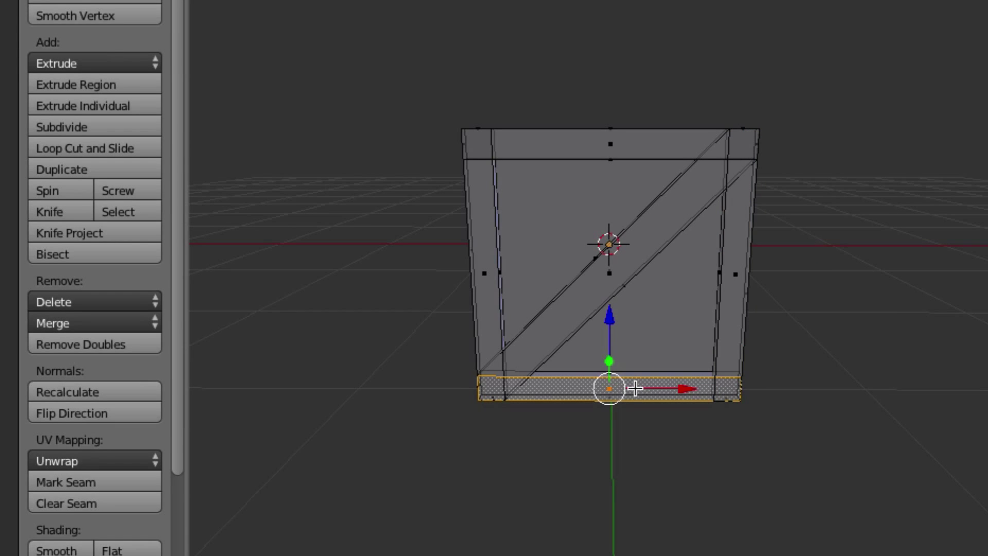
key("u")
left_click(618, 310)
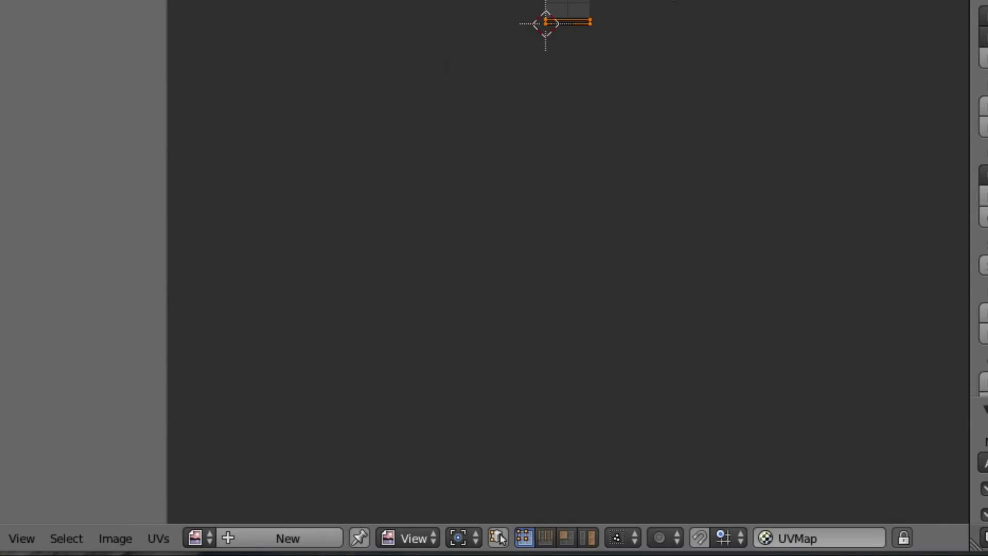
left_click(193, 537)
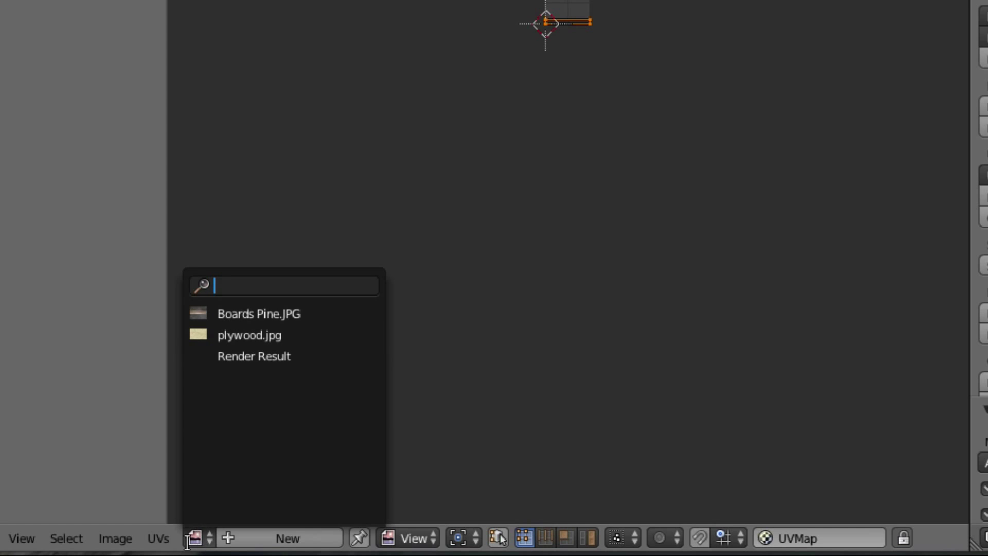
left_click(253, 313)
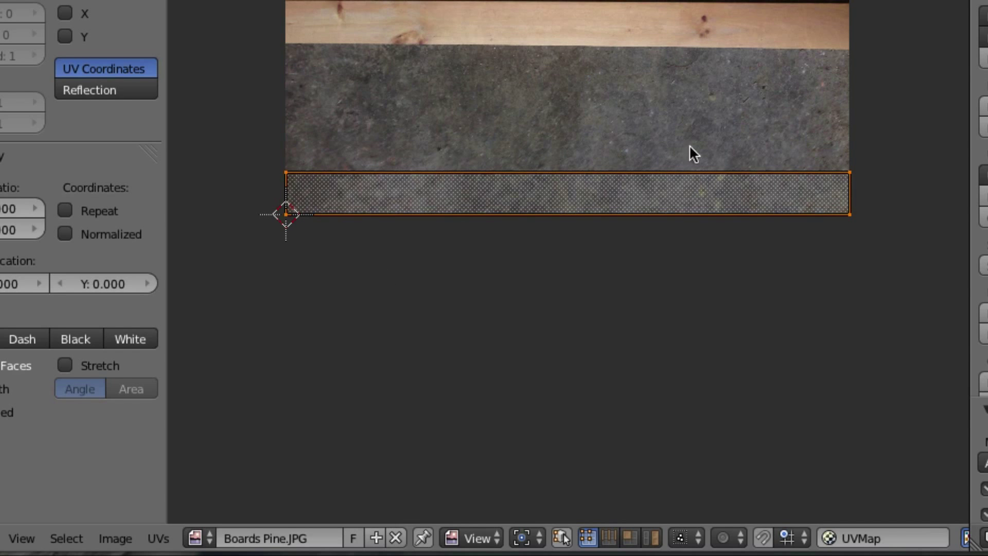
Step: Scale down the lower board's UV island, move it onto the lower pine board, then render the scene and close the render
key("s")
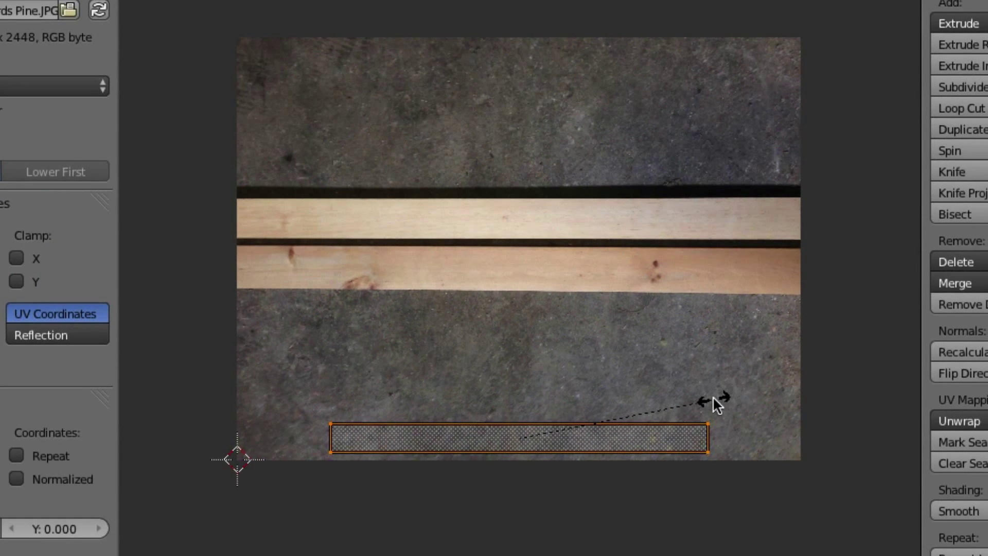
key("g")
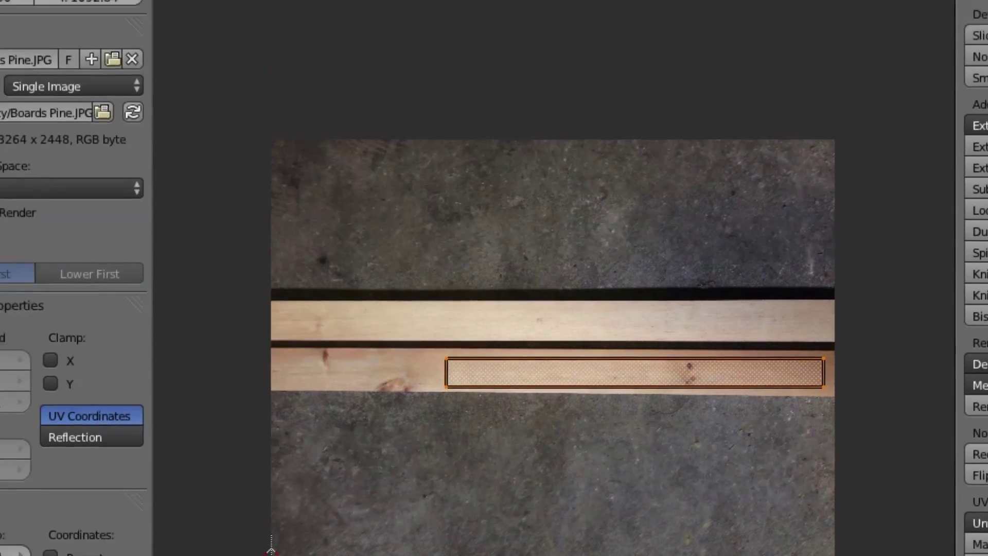
left_click(165, 64)
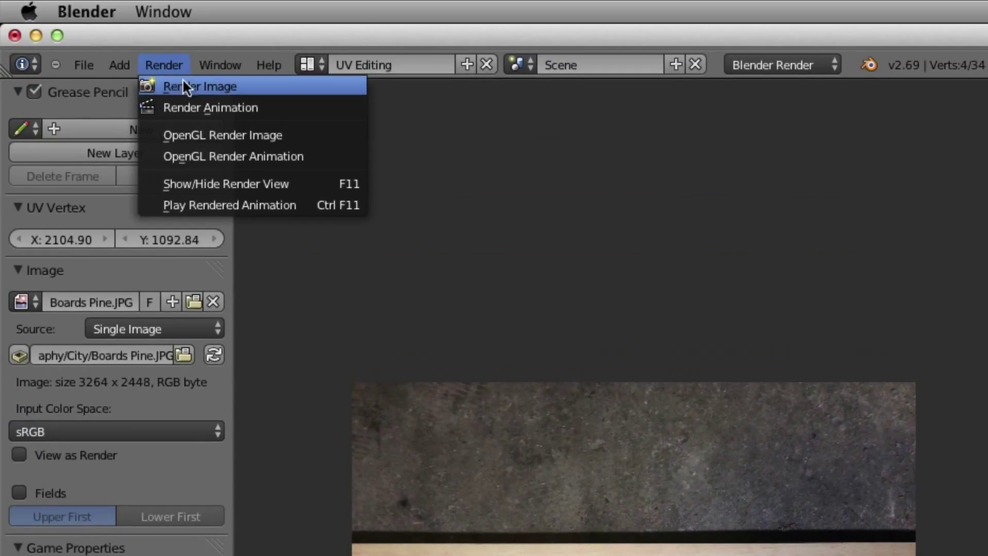
key("Escape")
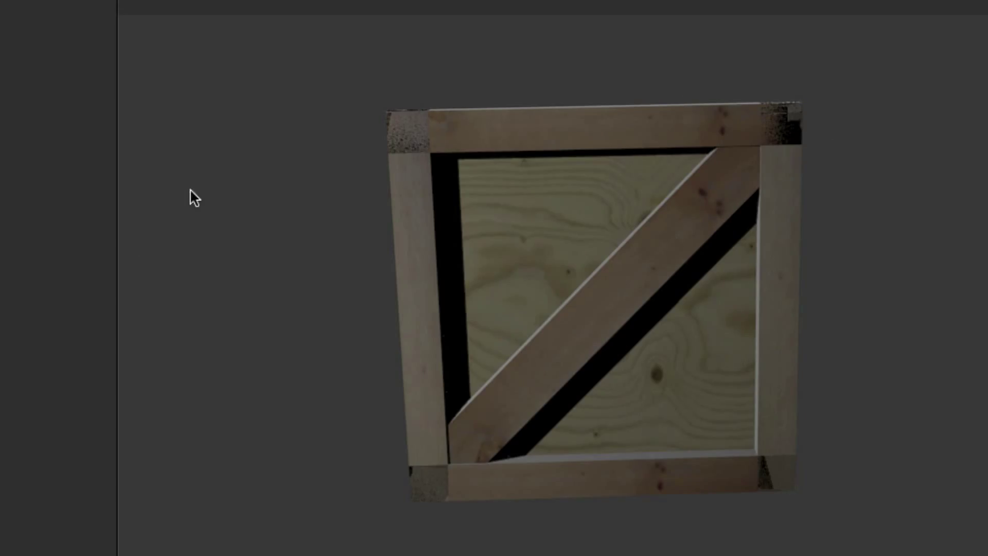
key("Escape")
Step: Select the front faces of the upper and lower horizontal boards and move them slightly along the Y axis
right_click(643, 158)
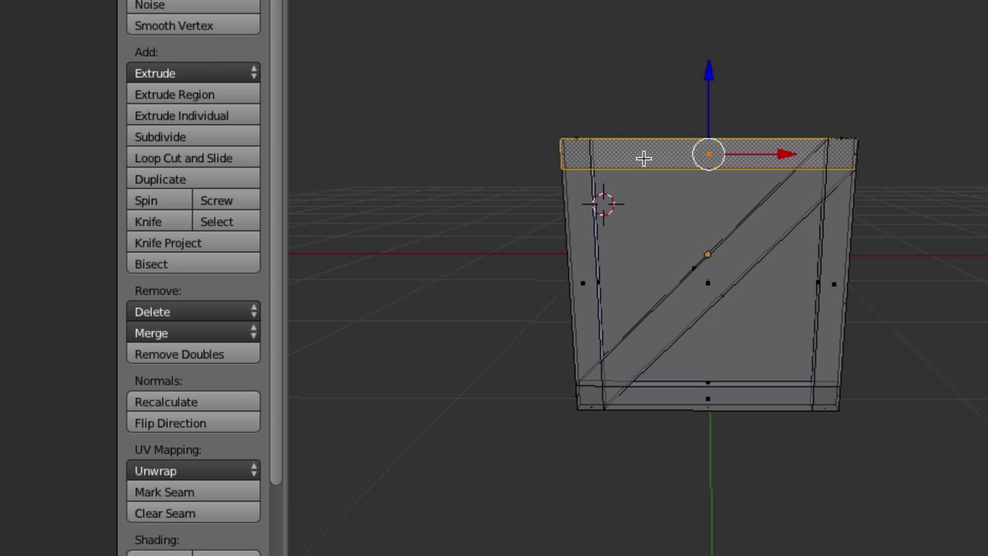
right_click(699, 395, "shift")
key("KP_6")
key("KP_6")
key("KP_6")
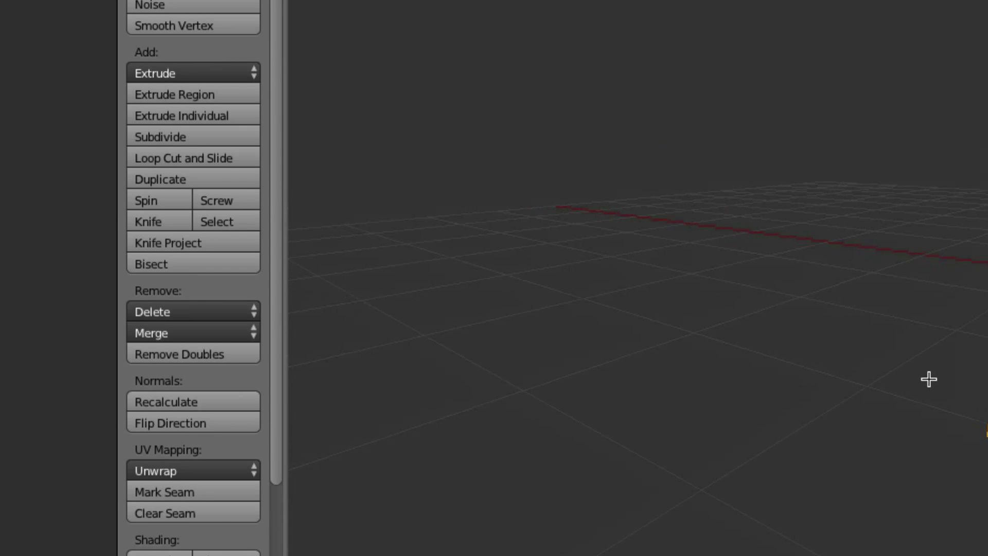
middle_click_drag(930, 379, 928, 379)
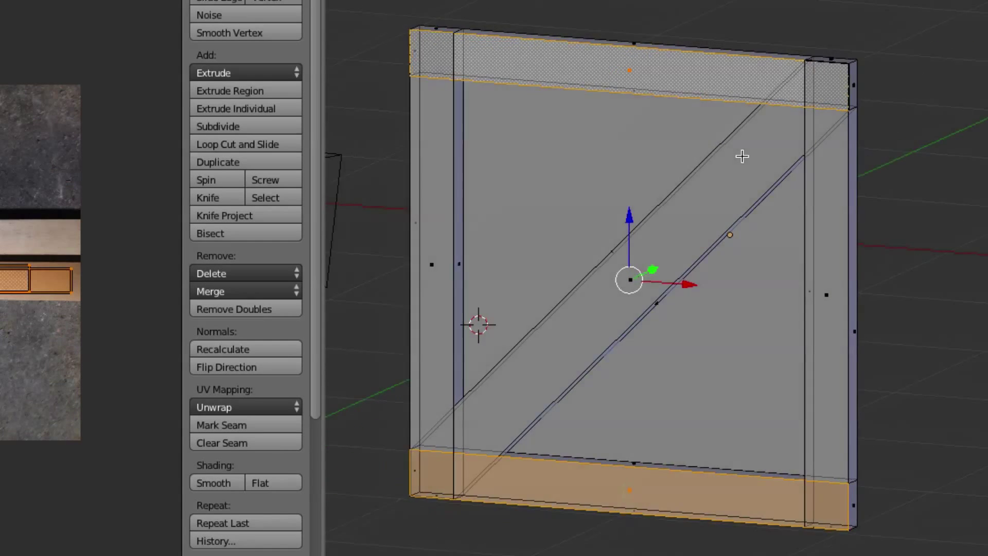
middle_click_drag(742, 156, 742, 156)
key("ctrl+space")
key("y")
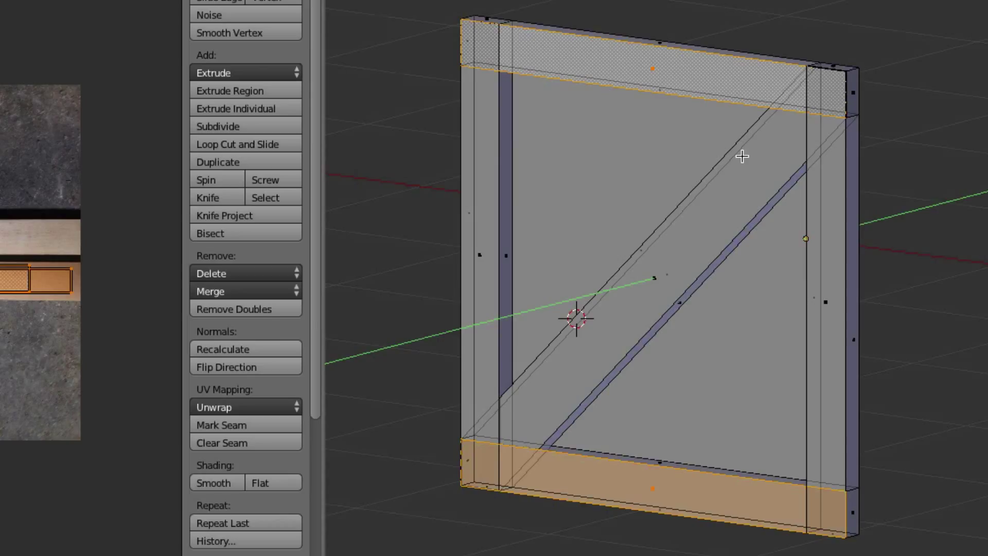
left_click(742, 156)
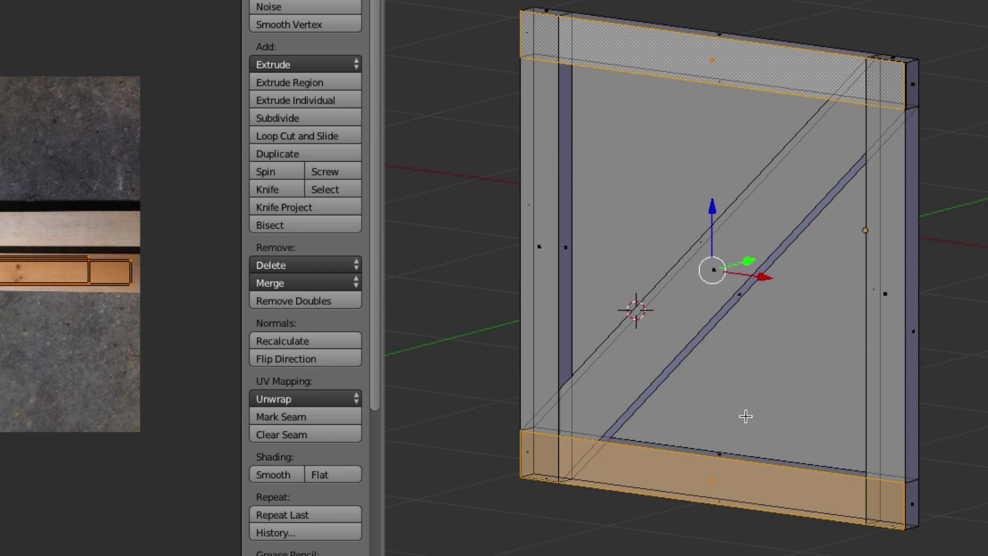
Step: Select the lower horizontal board's inner top face, unwrap its UVs, and assign the Boards Pine.JPG image
right_click(704, 420)
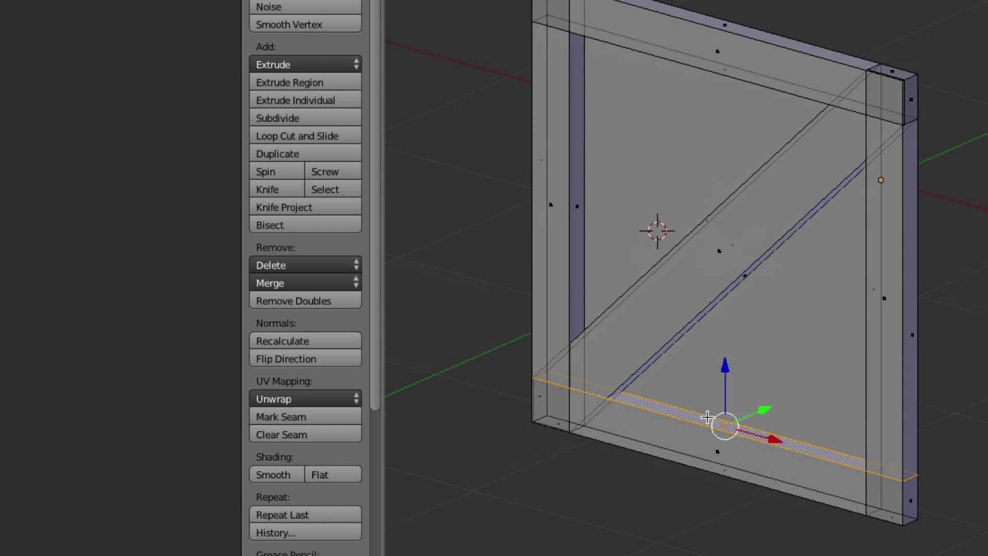
middle_click_drag(671, 391, 725, 403)
key("KP_1")
key("u")
left_click(722, 403)
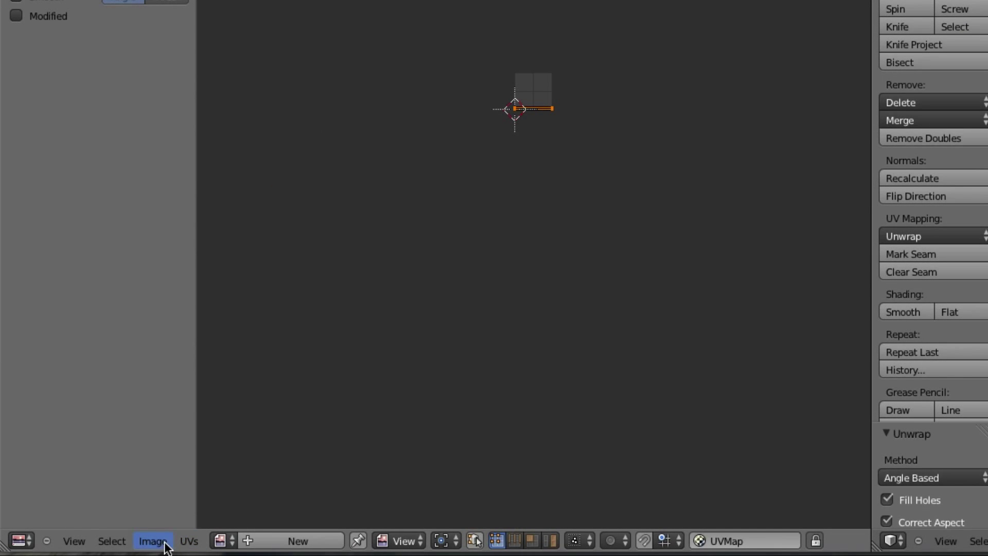
left_click(221, 540)
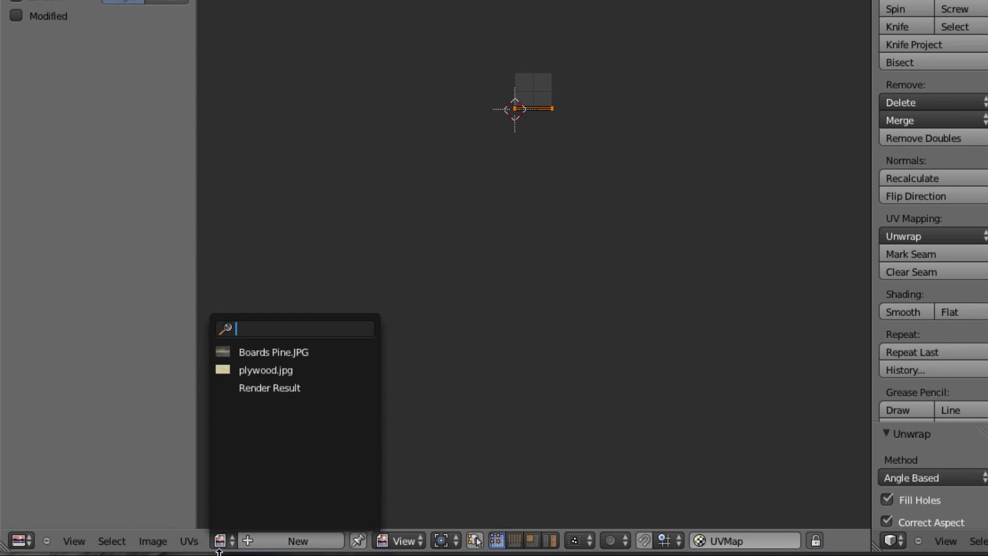
left_click(281, 342)
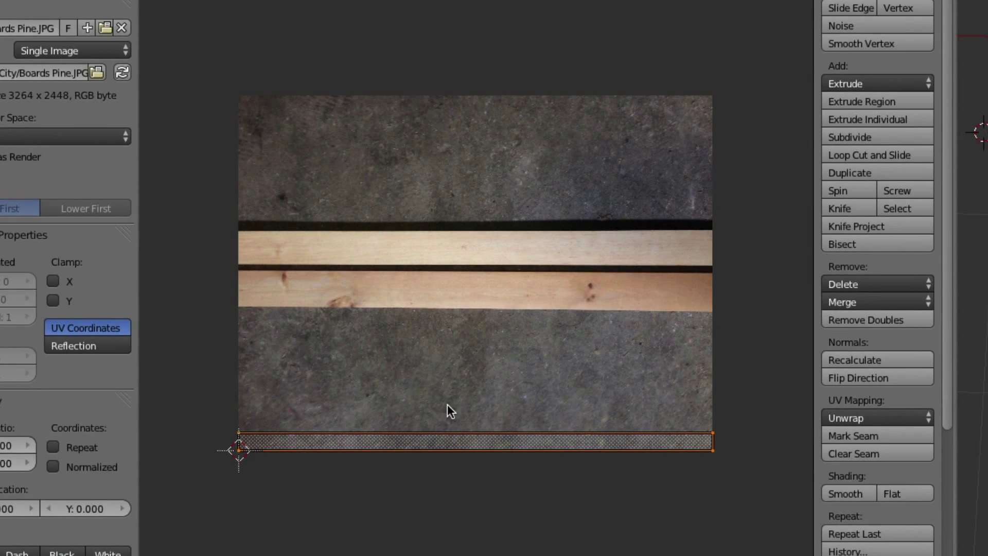
Step: Scale down the UV island of the lower board's top face and move it onto the upper pine board
key("s")
left_click(450, 415)
key("g")
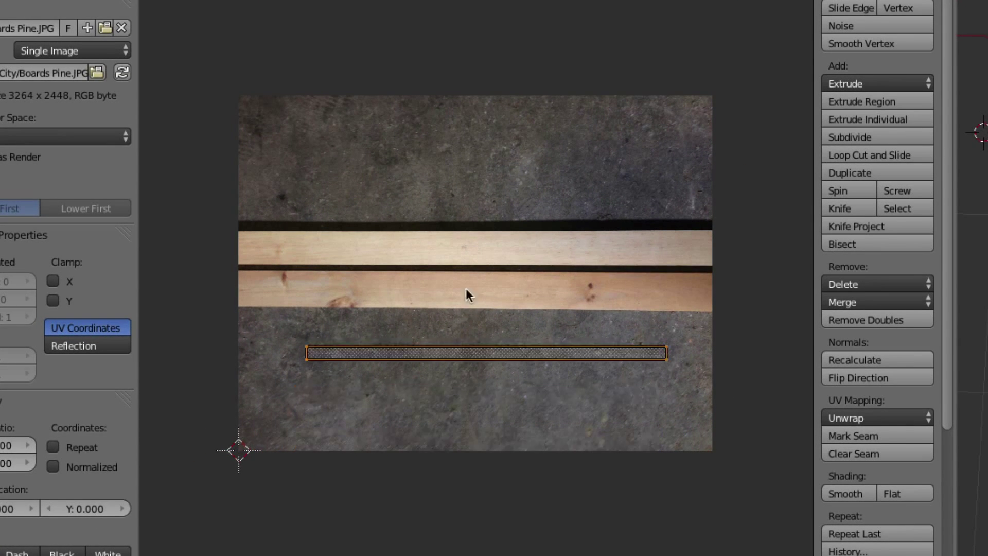
left_click(462, 223)
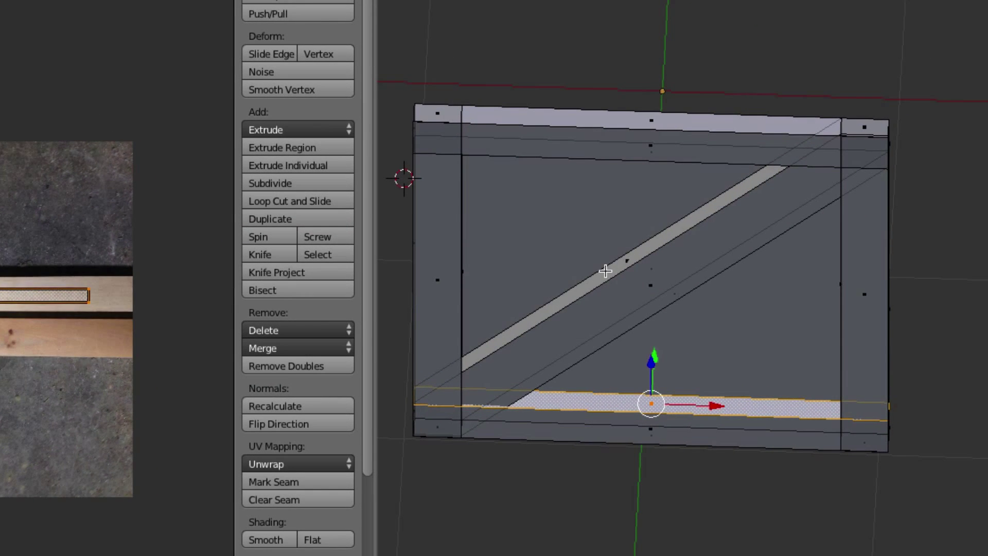
Step: Select the diagonal brace's upper side face, unwrap its UVs, and assign the Boards Pine.JPG image
right_click(688, 267)
key("u")
left_click(598, 267)
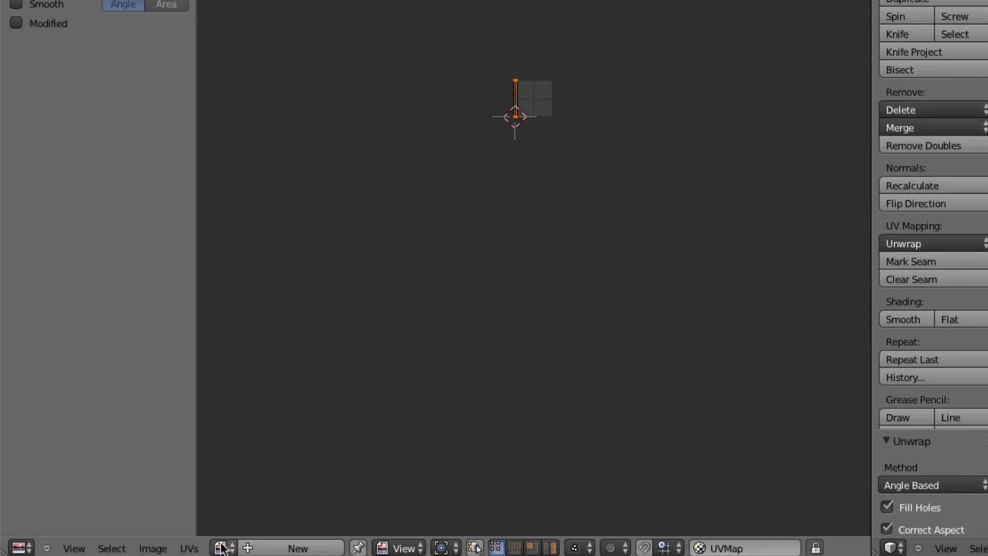
left_click(221, 548)
left_click(278, 357)
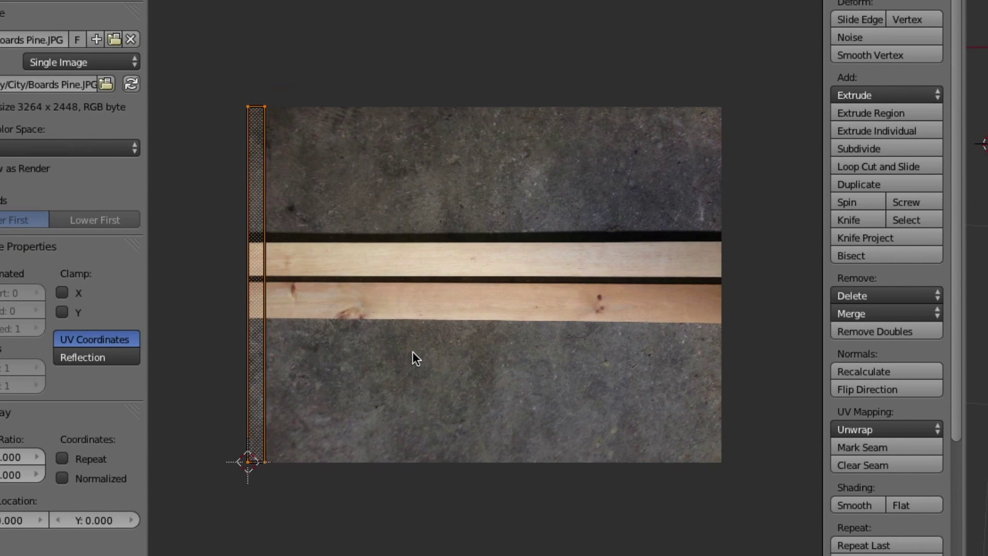
Step: Rotate the UV island of the brace's side face by 90 degrees, scale it down, and move it onto a pine board
type("90")
key("Return")
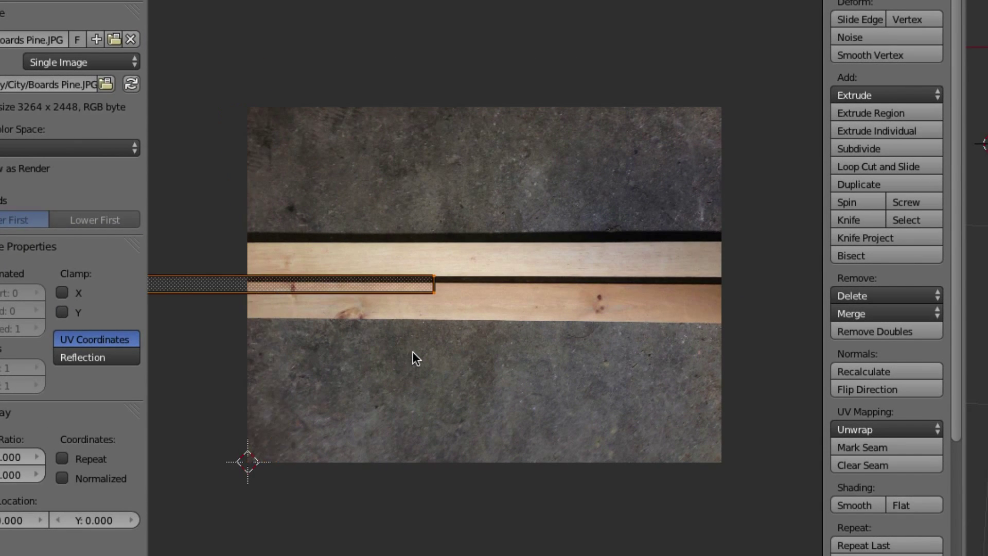
key("s")
left_click(378, 300)
key("g")
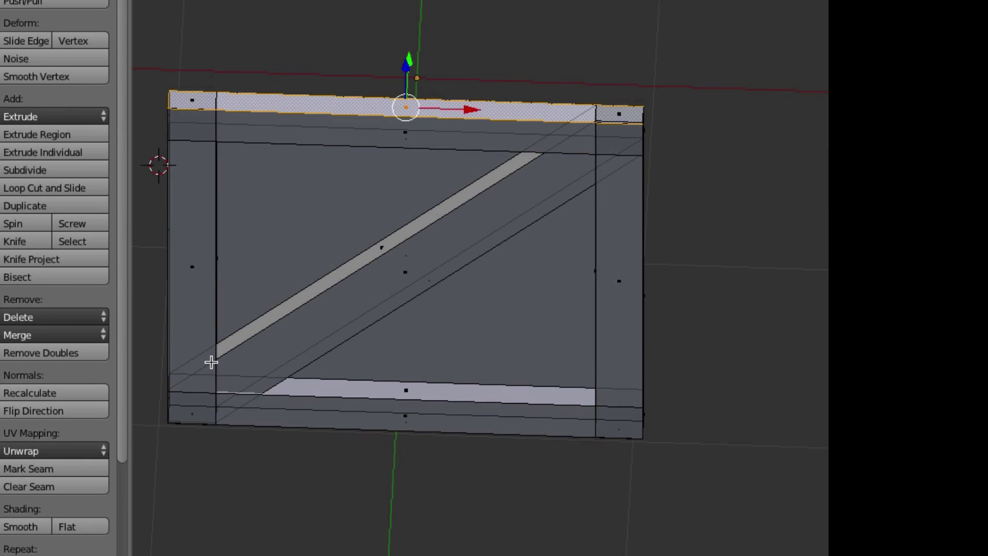
Step: Unwrap the UVs of the upper horizontal board's outer top face and assign the Boards Pine.JPG image
key("u")
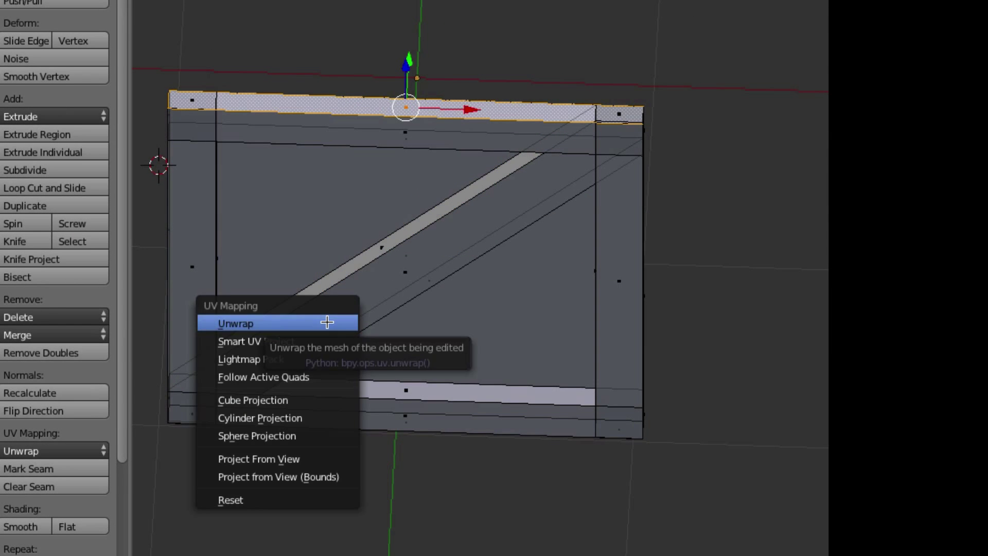
left_click(324, 323)
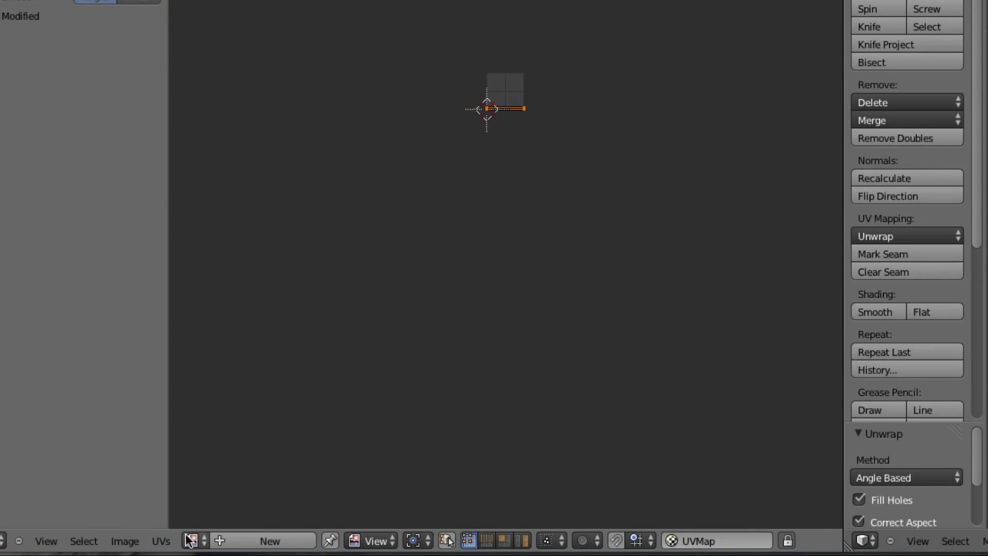
left_click(192, 540)
left_click(270, 352)
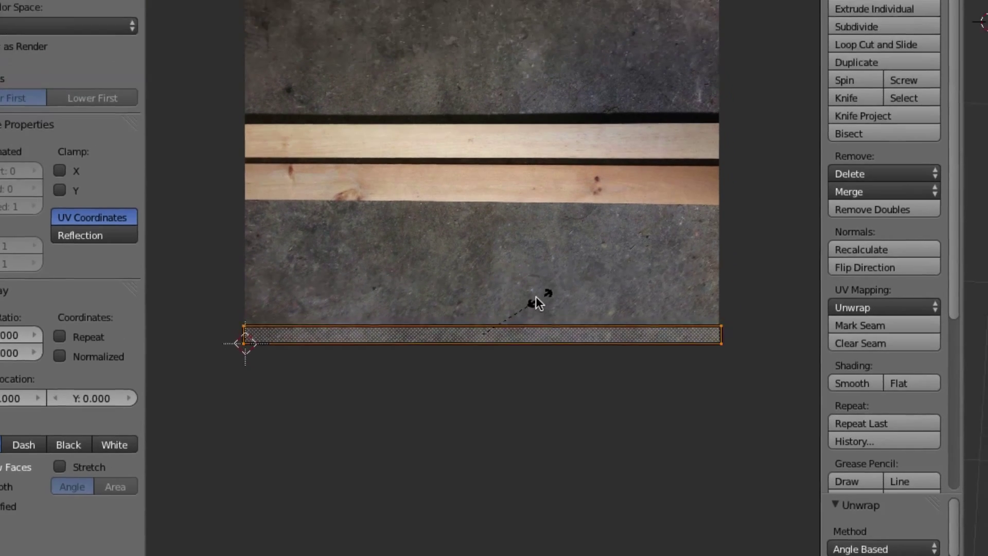
Step: Scale down the UV island of the upper board's top face and move it onto the lower pine board
key("s")
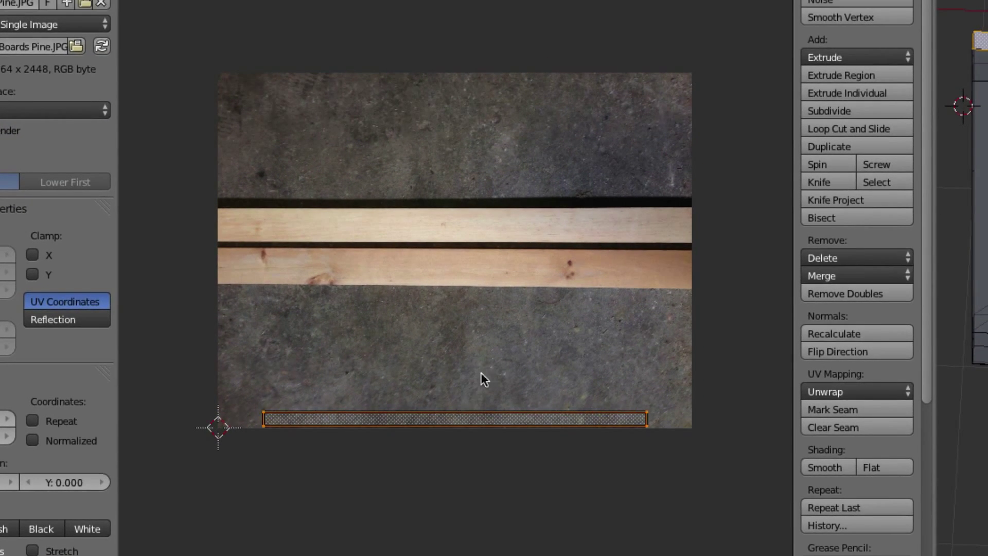
left_click(476, 366)
key("g")
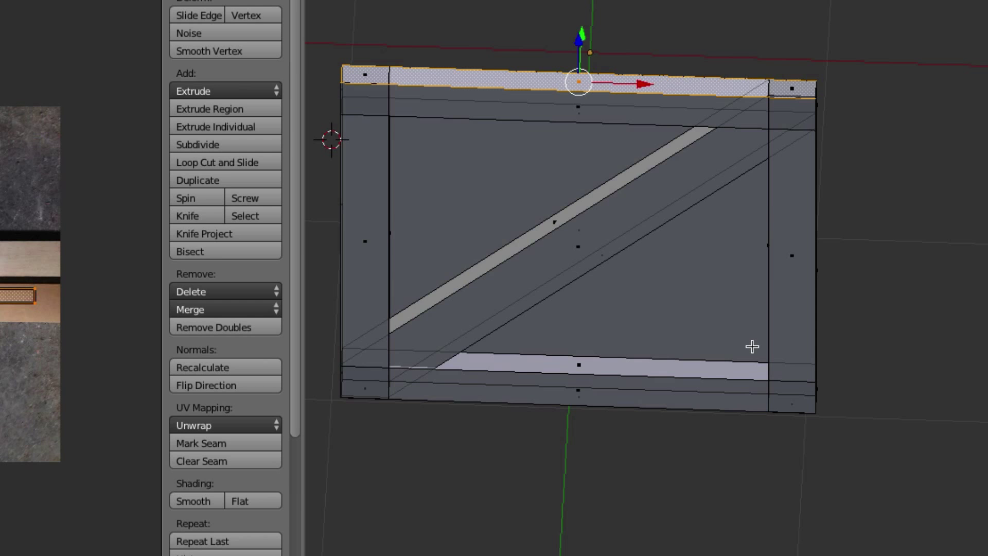
Step: Select the upper horizontal board's inner underside face, unwrap its UVs, and assign the Boards Pine.JPG image
key("KP_2")
key("KP_2")
key("KP_2")
key("KP_2")
key("KP_2")
key("KP_2")
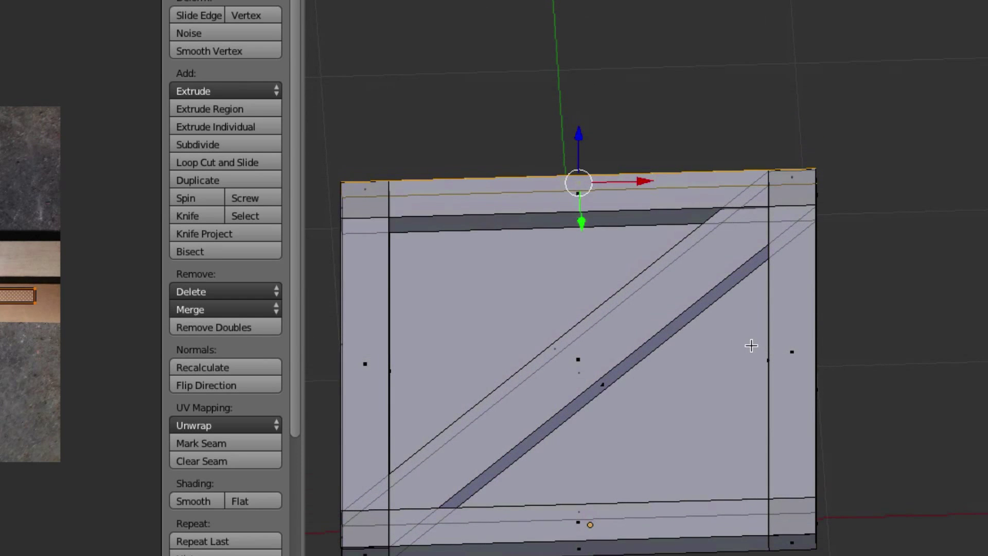
right_click(541, 225)
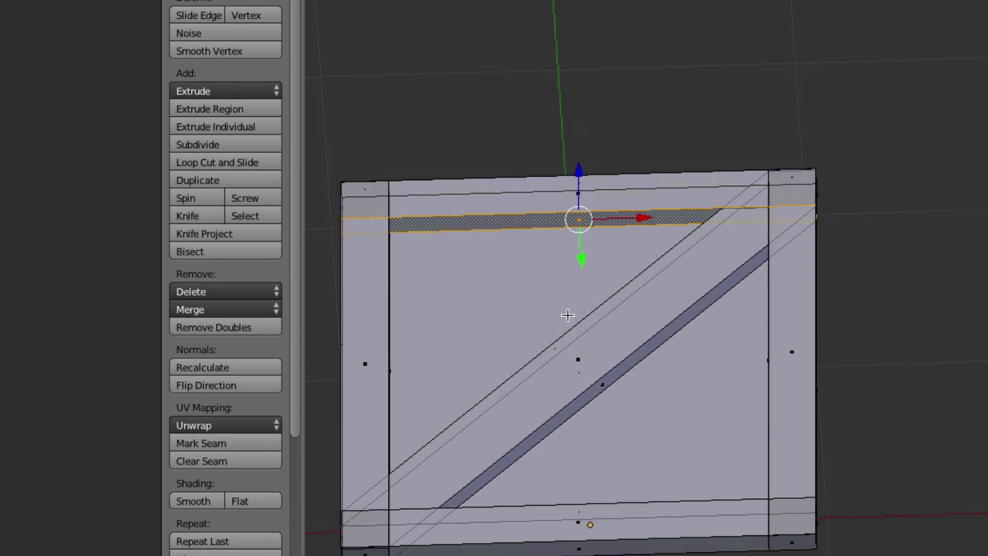
key("u")
left_click(568, 315)
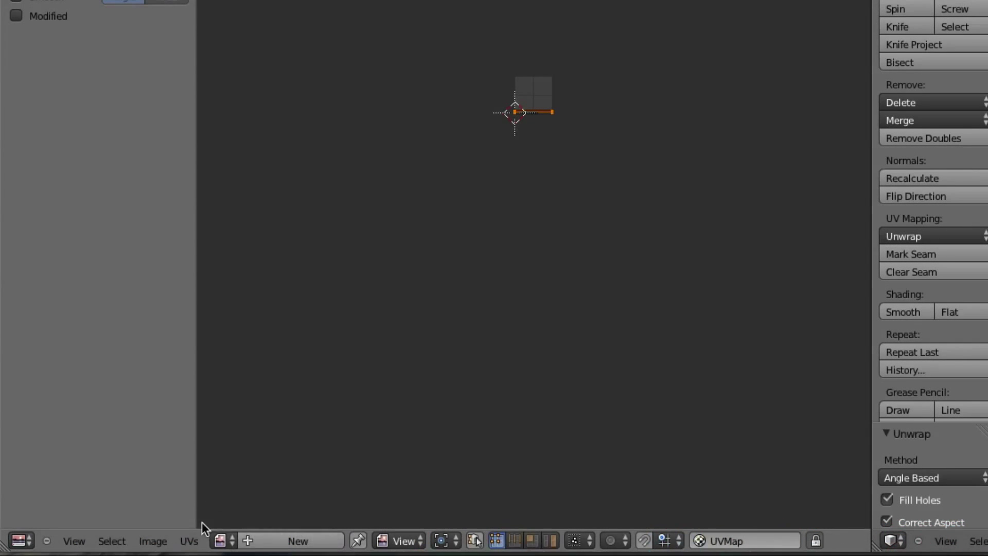
left_click(220, 540)
left_click(264, 349)
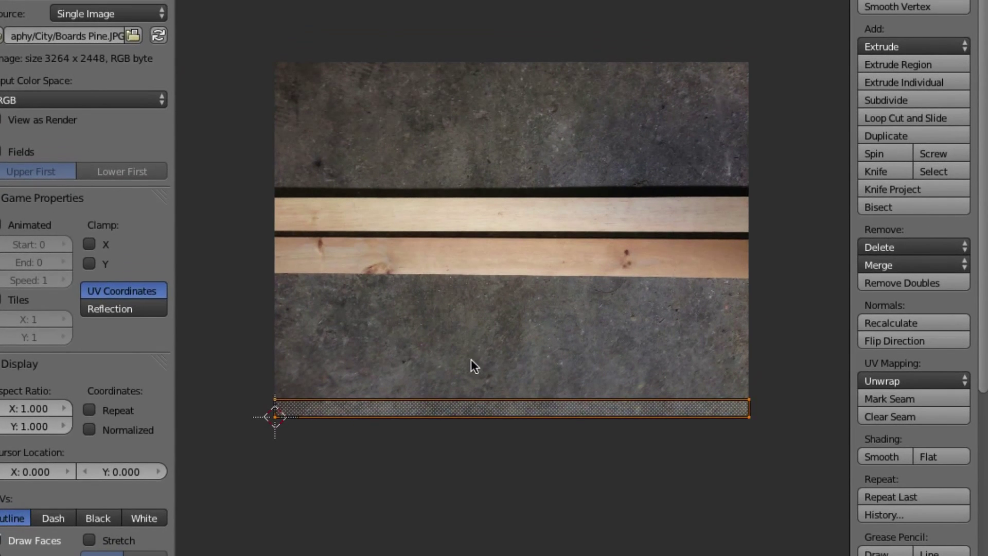
Step: Scale down the UV island of the upper board's underside face and move it onto the lower pine board
key("s")
left_click(488, 385)
key("g")
left_click(473, 230)
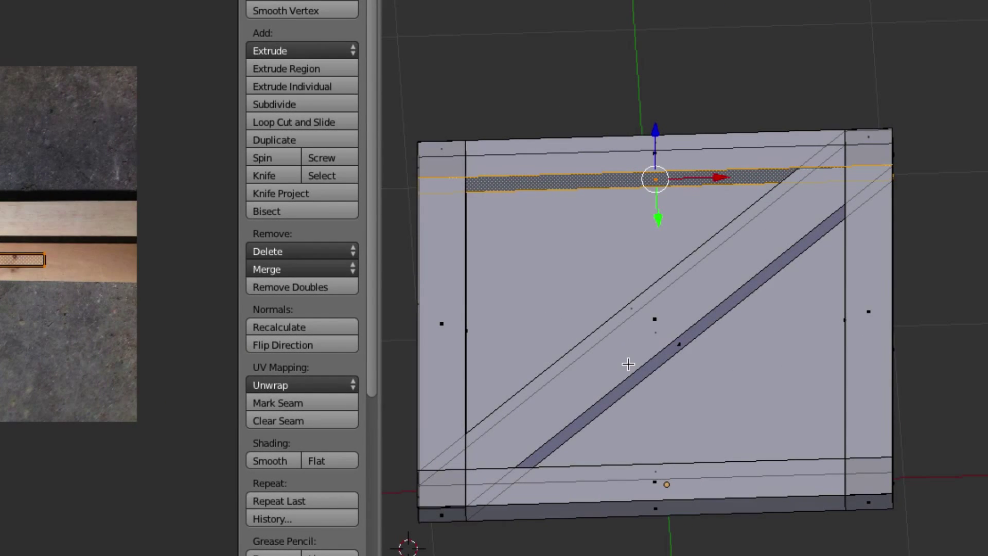
Step: Select the diagonal brace's lower side face, unwrap its UVs, and assign the Boards Pine.JPG image
right_click(651, 371)
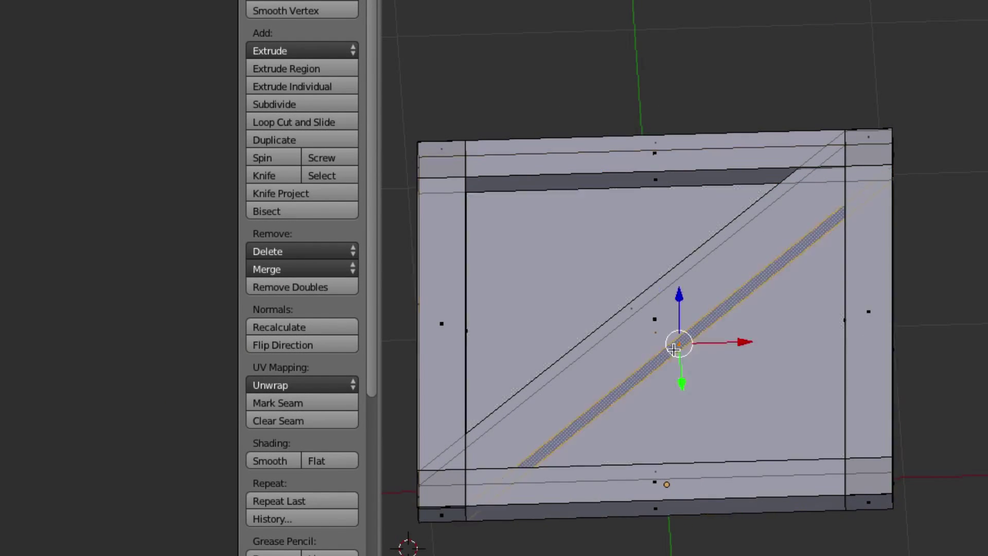
key("u")
left_click(410, 373)
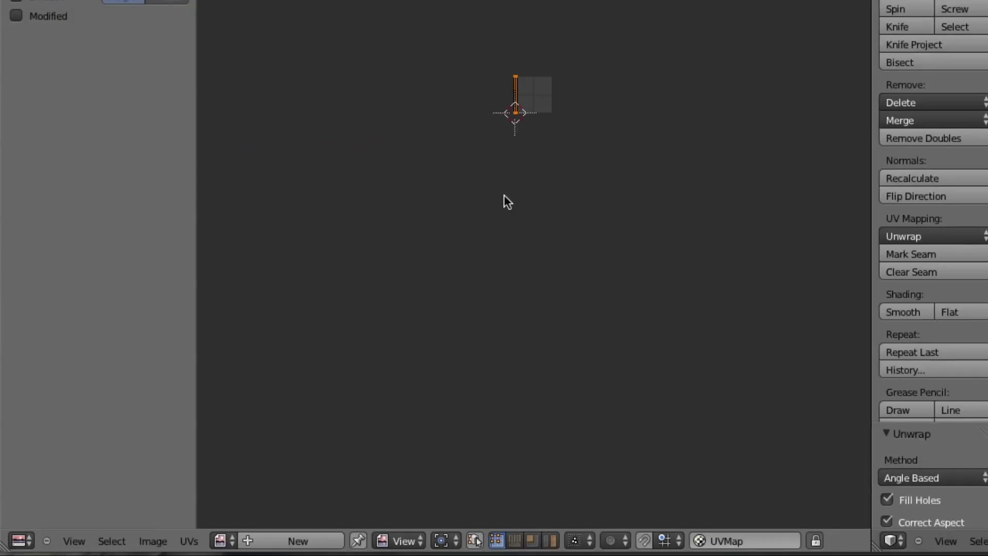
left_click(221, 540)
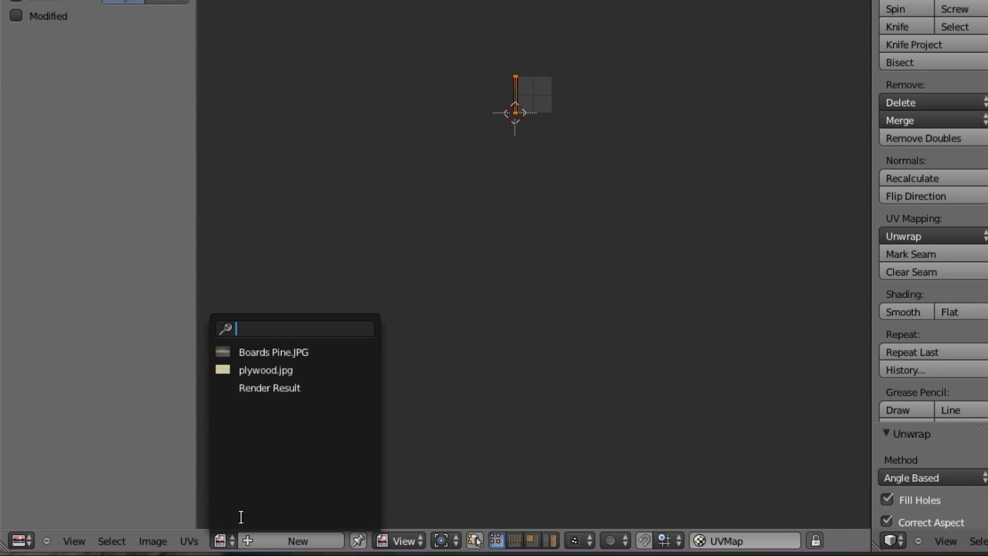
left_click(270, 352)
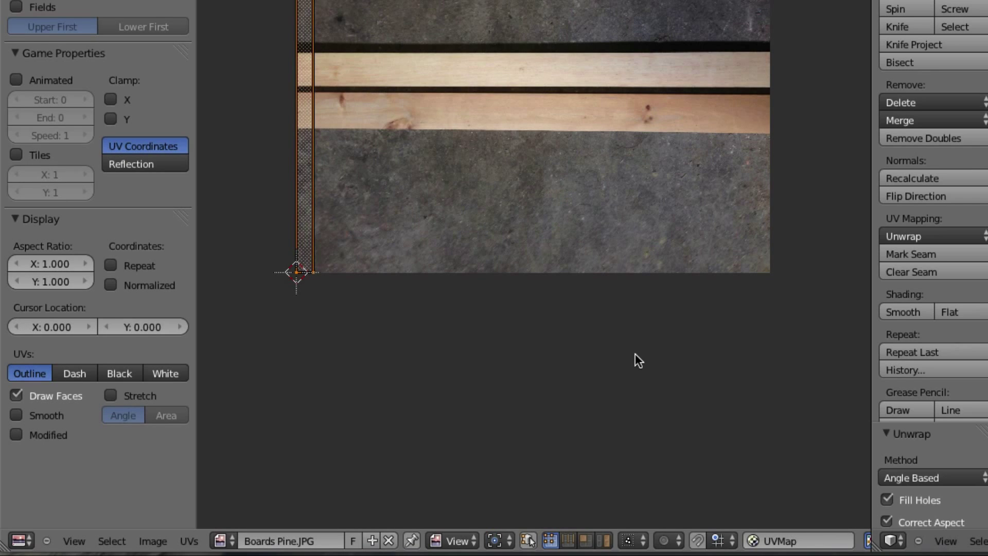
Step: Rotate the UV island of the brace's lower side face by 90 degrees, scale it down slightly, and move it onto the lower pine board
type("r90")
key("Return")
key("s")
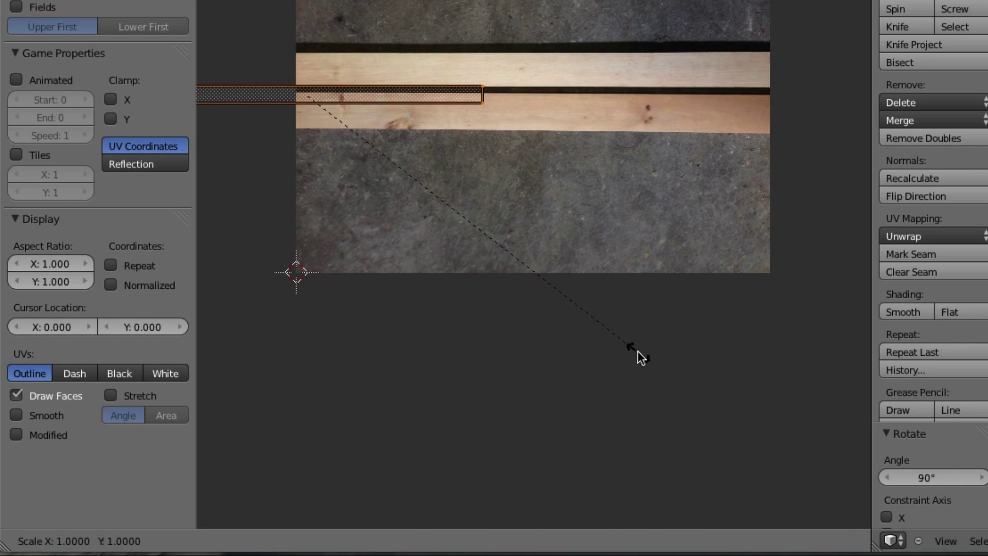
left_click(613, 345)
key("g")
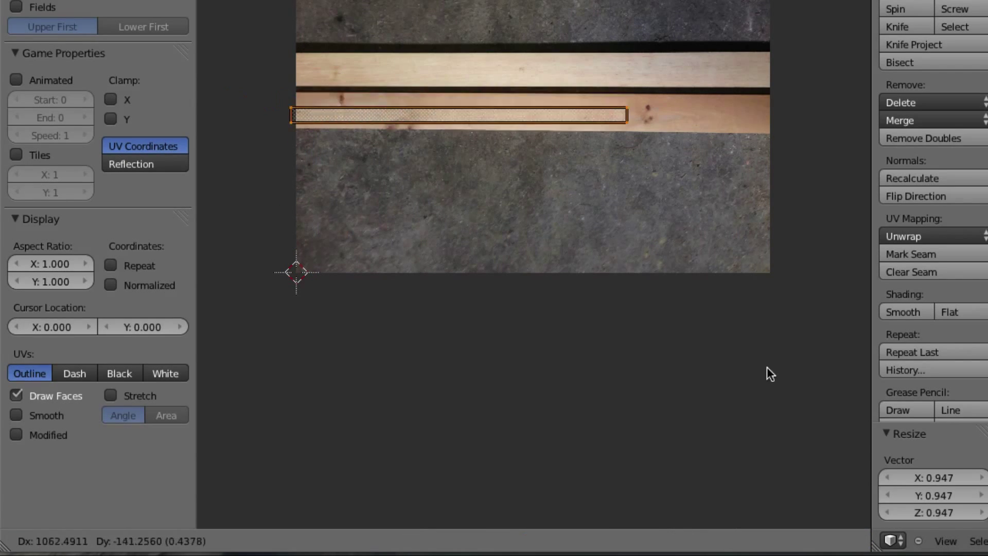
left_click(795, 363)
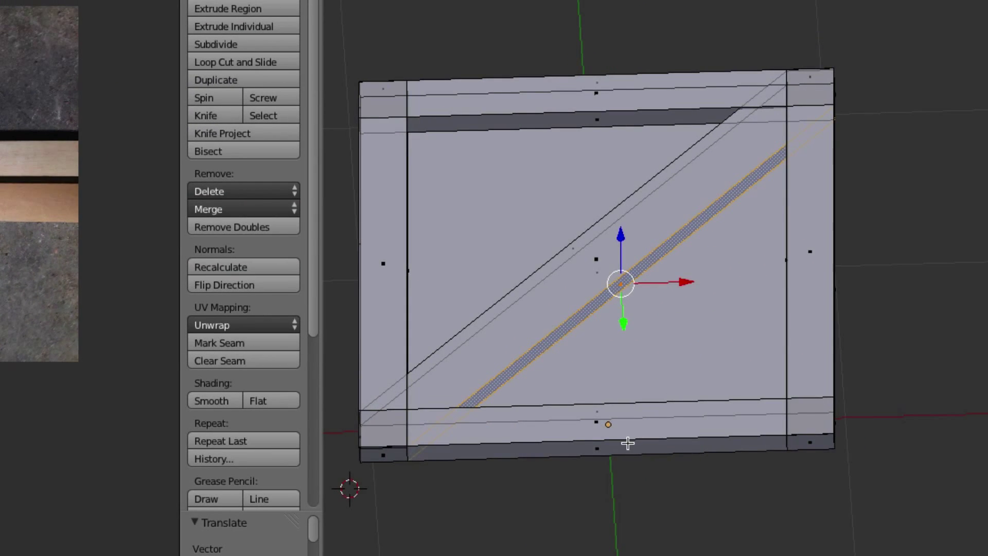
Step: Select the lower horizontal board's outer bottom face, unwrap its UVs, and assign the Boards Pine.JPG image
right_click(628, 443)
key("u")
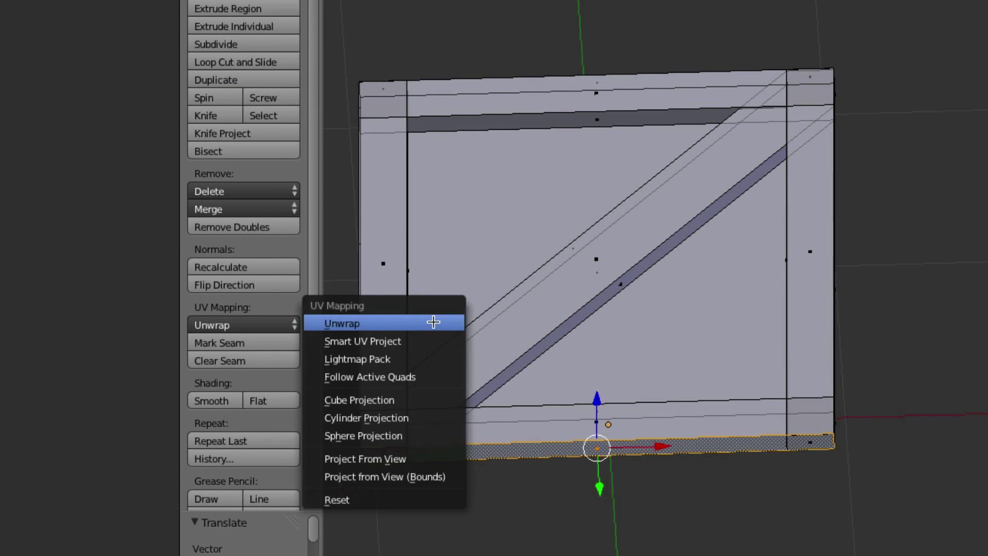
left_click(430, 322)
left_click(208, 540)
left_click(278, 350)
Step: Scale down the UV island of the lower board's bottom face to under half size and move it onto the upper pine board
key("s")
left_click(552, 235)
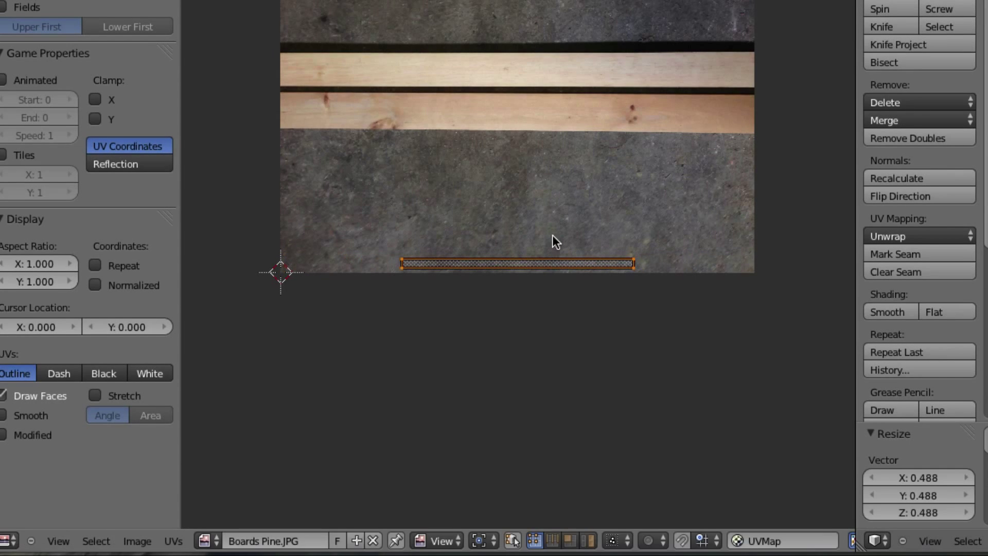
key("s")
left_click(566, 224)
key("g")
left_click(575, 39)
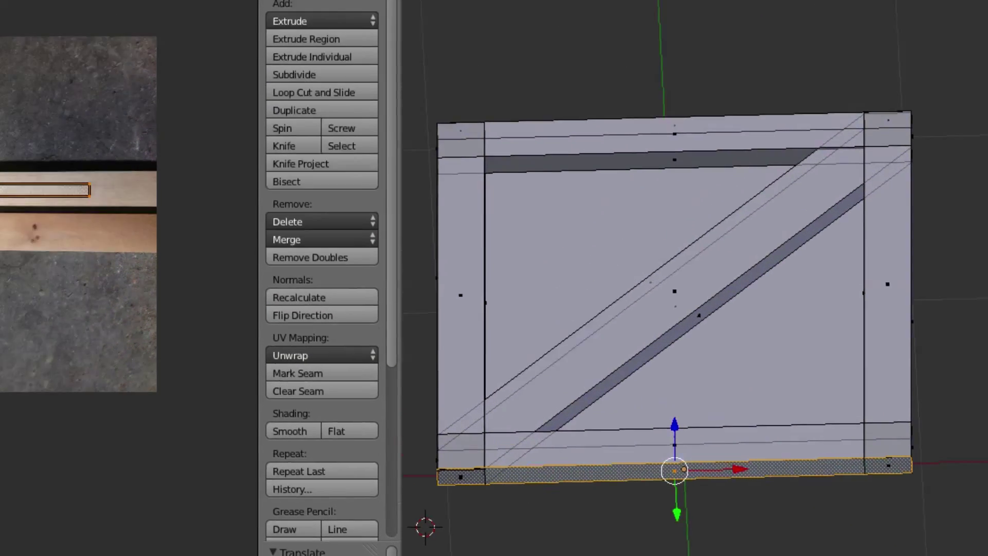
Step: Select the left vertical board's outer side face, unwrap its UVs, and assign the Boards Pine.JPG image
left_click(139, 54)
left_click(143, 66)
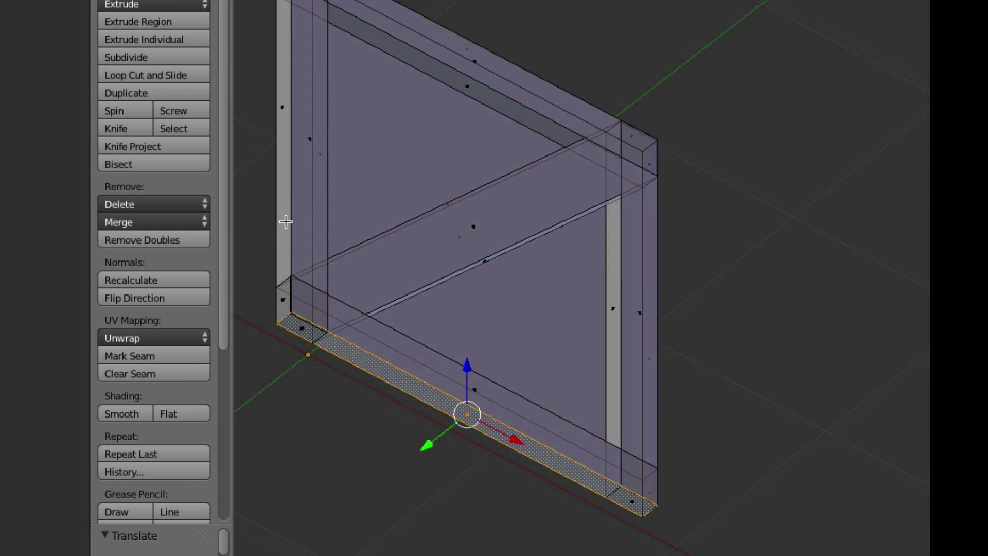
middle_click_drag(342, 247, 282, 201)
right_click(286, 182)
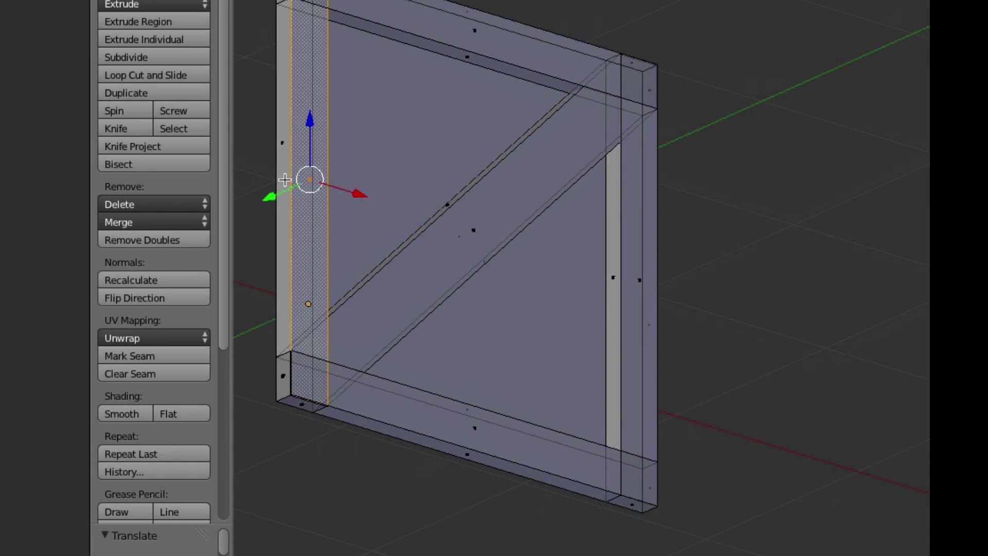
right_click(278, 147)
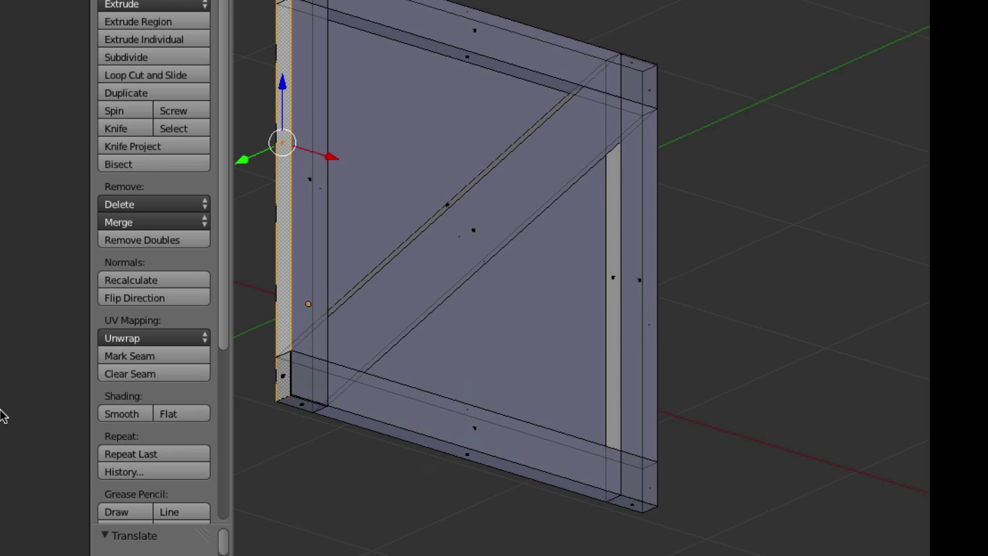
key("u")
left_click(302, 350)
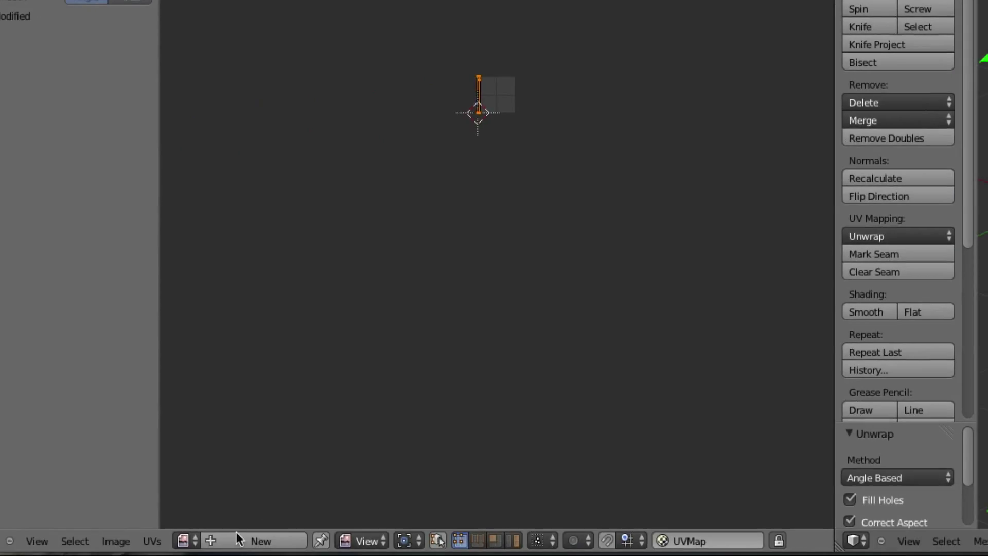
left_click(152, 541)
left_click(184, 541)
left_click(183, 541)
left_click(231, 350)
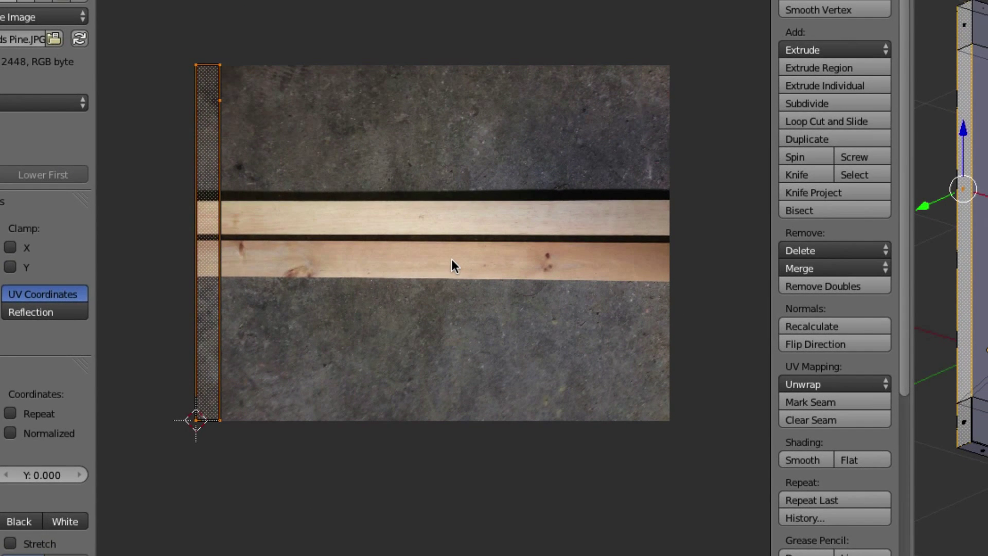
Step: Rotate the UV island of the left vertical board's outer side face by 90 degrees and move it onto the lower pine board
type("r90")
key("Return")
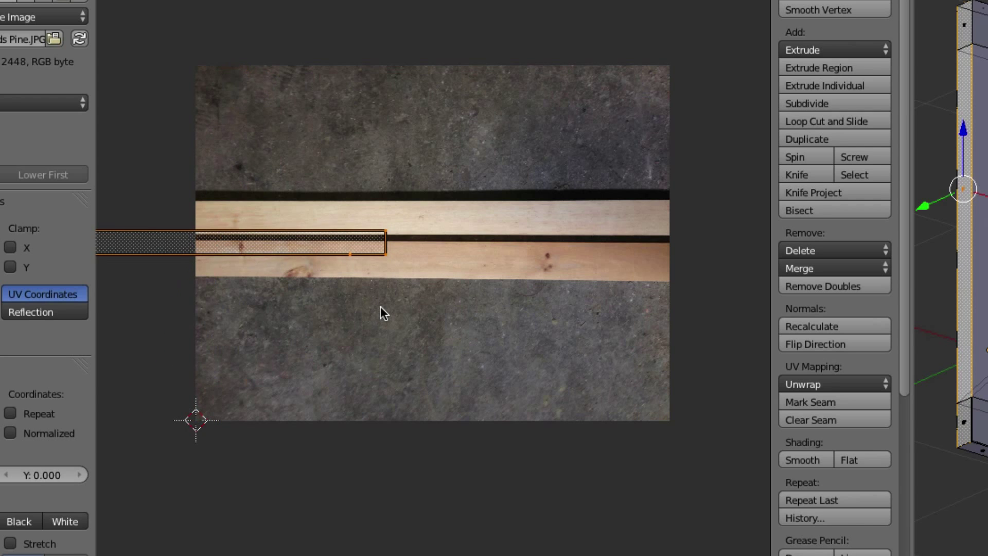
key("g")
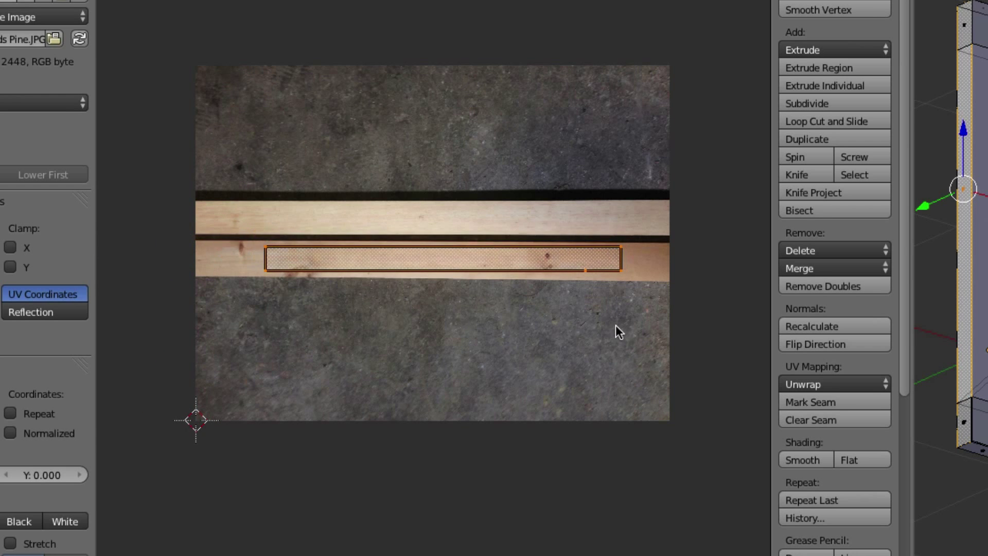
left_click(620, 331)
Step: Select the right vertical board's inner side face, unwrap its UVs, and assign the Boards Pine.JPG image
right_click(691, 376)
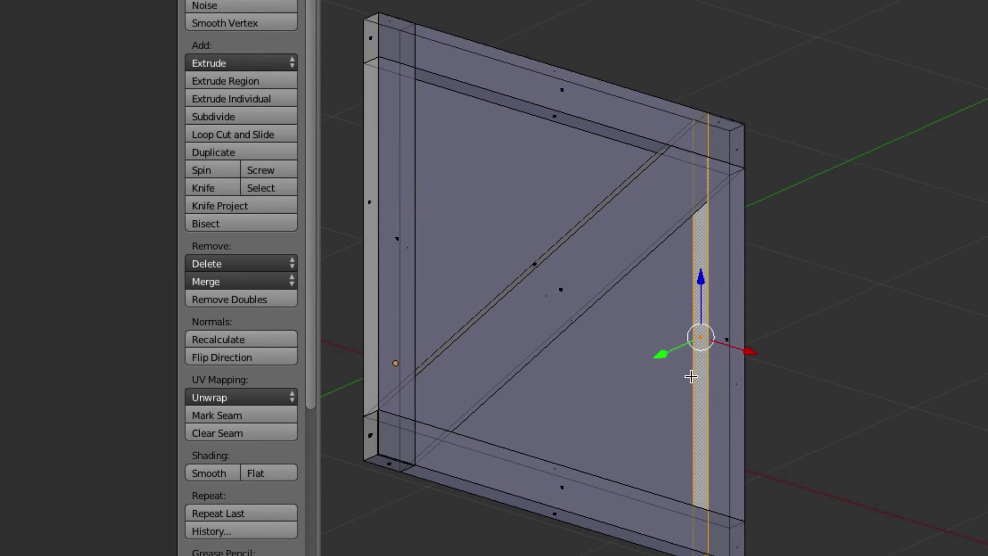
key("u")
left_click(691, 377)
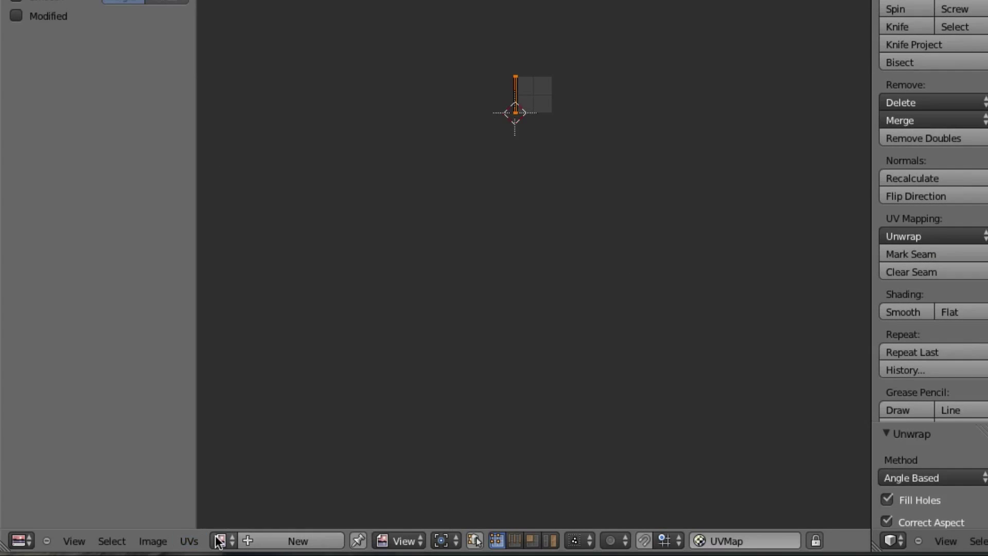
left_click(221, 540)
left_click(303, 353)
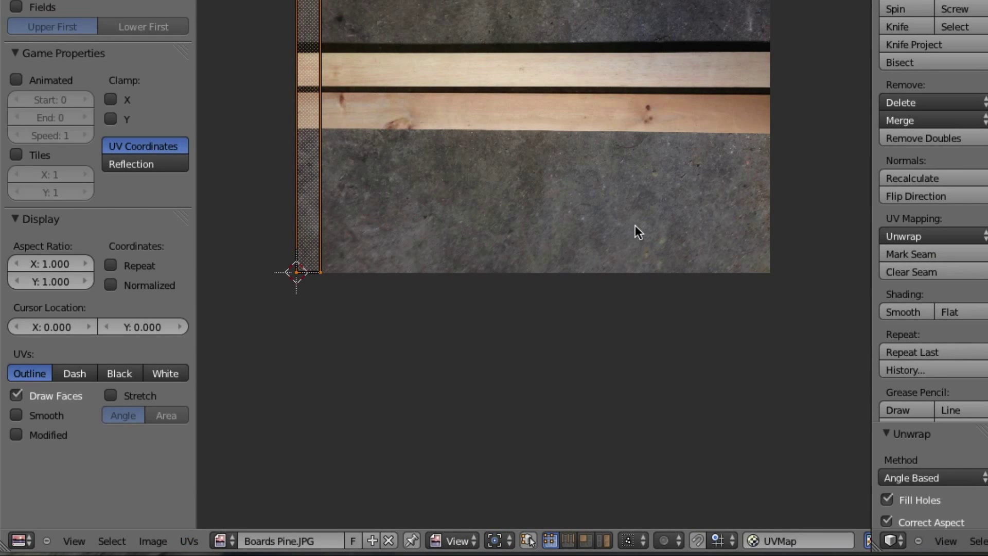
Step: Rotate the UV island of the right vertical board's inner side face by 90 degrees and move it onto the lower pine board
type("r90")
key("Return")
key("g")
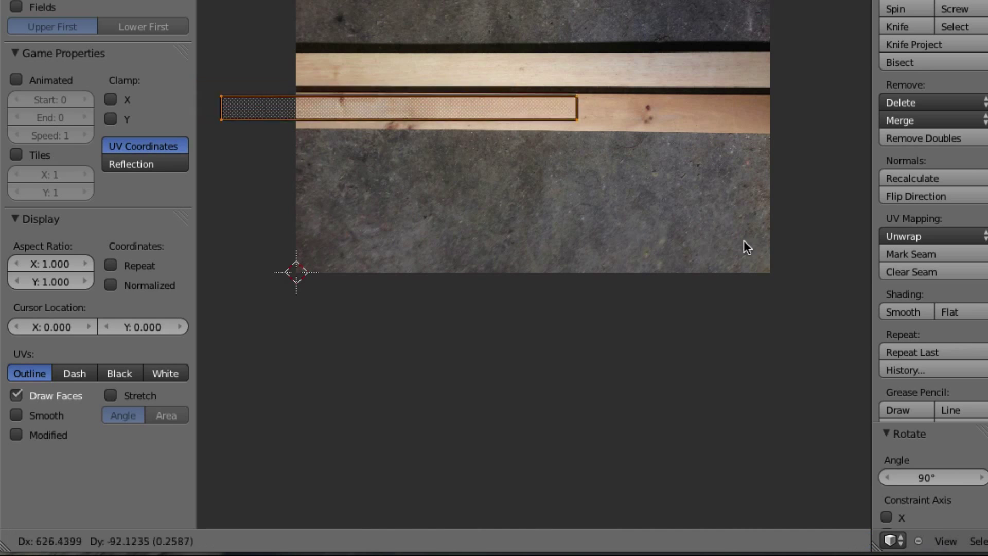
left_click(850, 243)
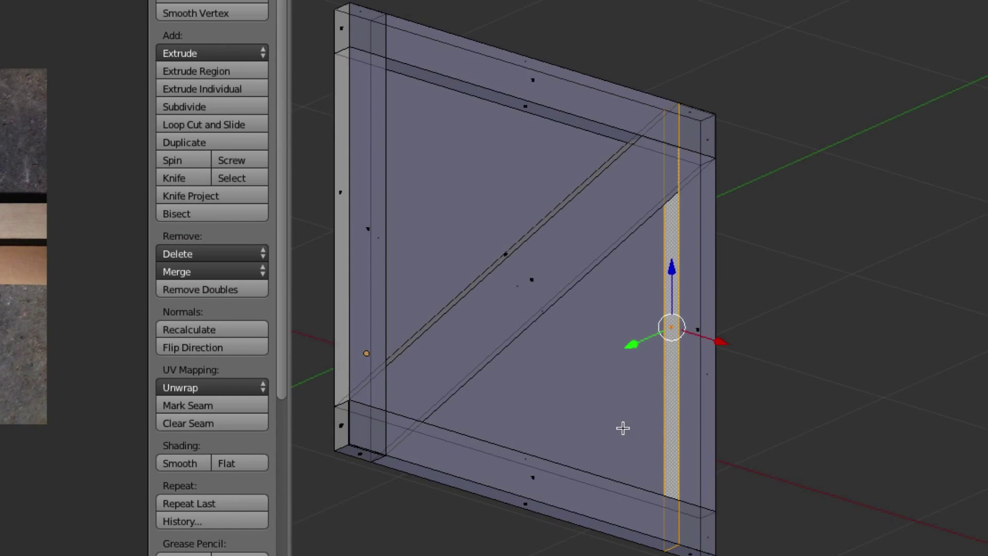
Step: Select the left vertical board's inner side face, unwrap its UVs, and assign the Boards Pine.JPG image
middle_click_drag(732, 405, 739, 405)
middle_click_drag(628, 429, 622, 425)
mouse_move(587, 291)
middle_mouse_down()
mouse_move(582, 298)
mouse_move(606, 277)
mouse_move(602, 294)
middle_mouse_up()
right_click(653, 271)
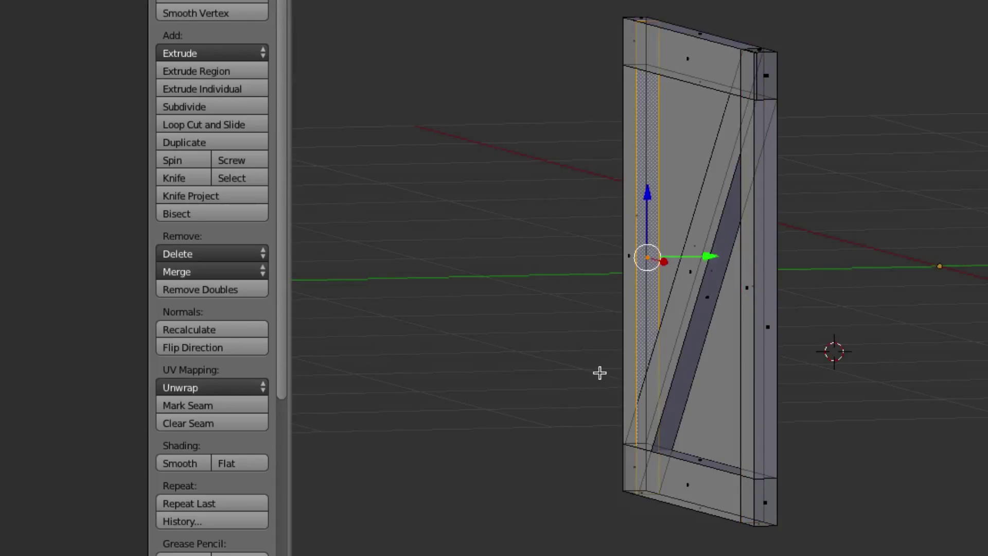
key("u")
left_click(600, 372)
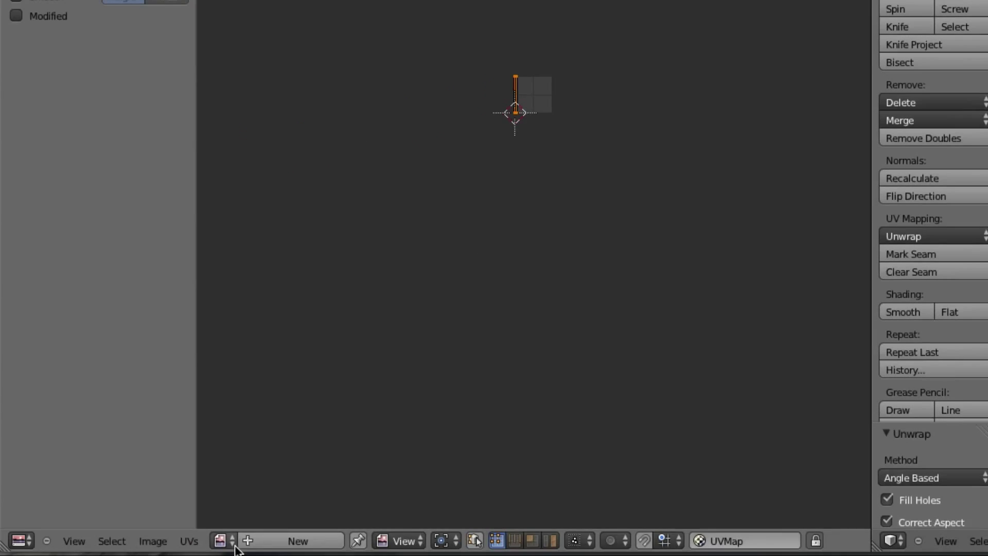
left_click(226, 541)
left_click(286, 348)
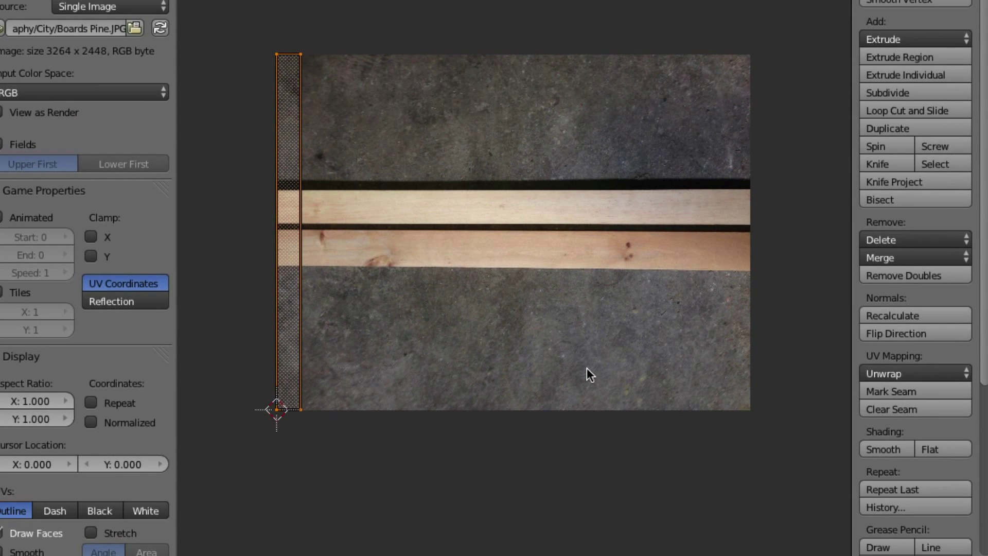
Step: Rotate the UV island of the left vertical board's inner side face by 90 degrees, scale it down, and move it onto the lower pine board
key("9")
key("0")
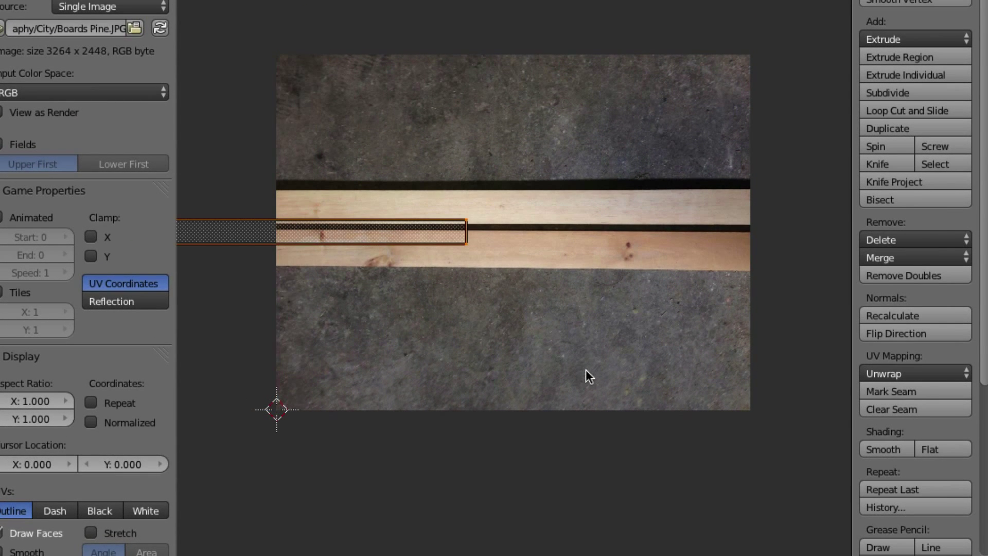
key("s")
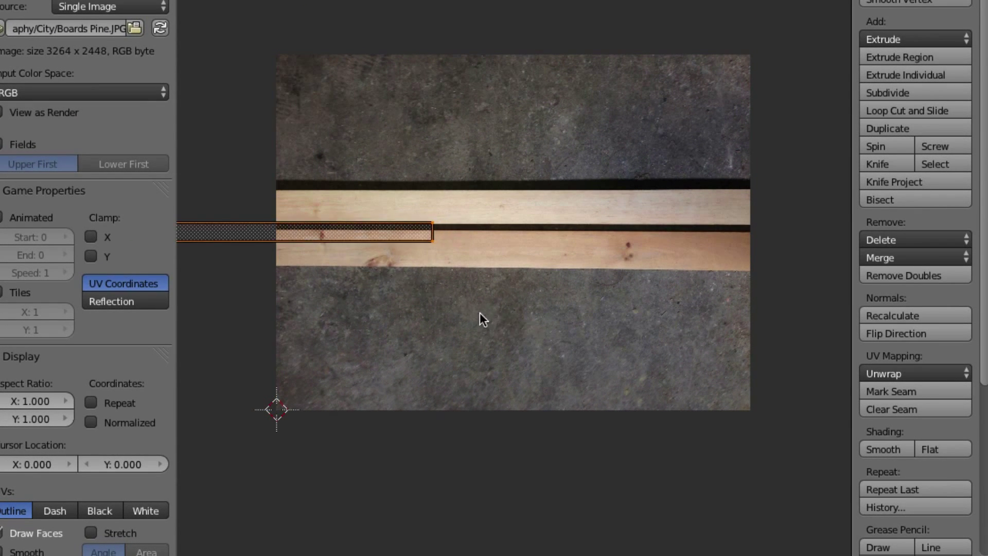
key("g")
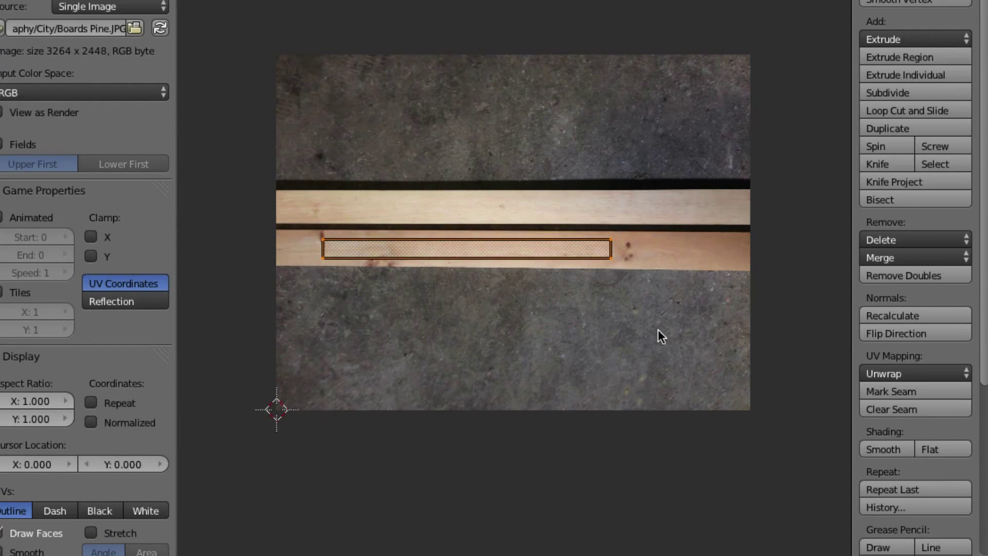
left_click(663, 329)
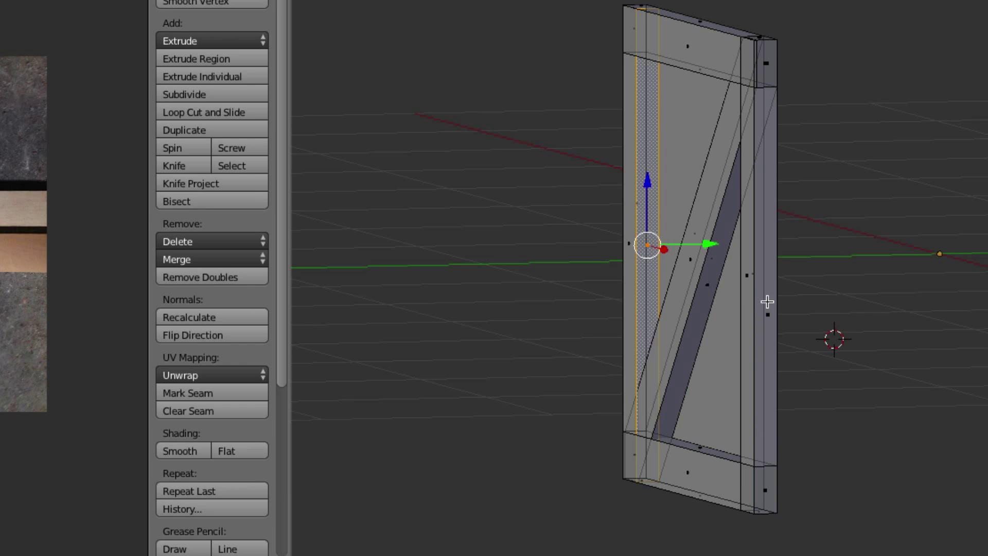
Step: Select the right vertical board's outer side face, unwrap its UVs, and assign the Boards Pine.JPG image
right_click(767, 296)
key("u")
left_click(741, 294)
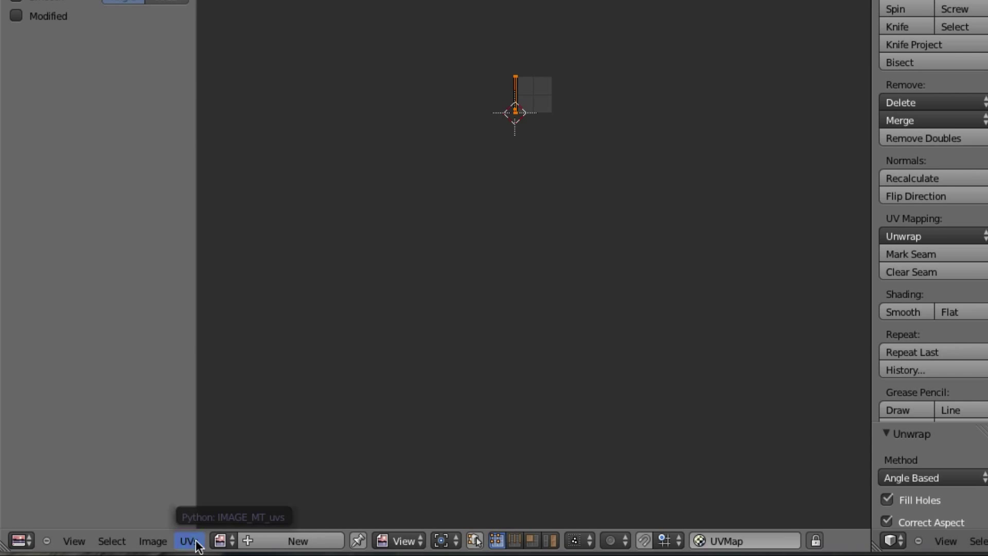
left_click(222, 541)
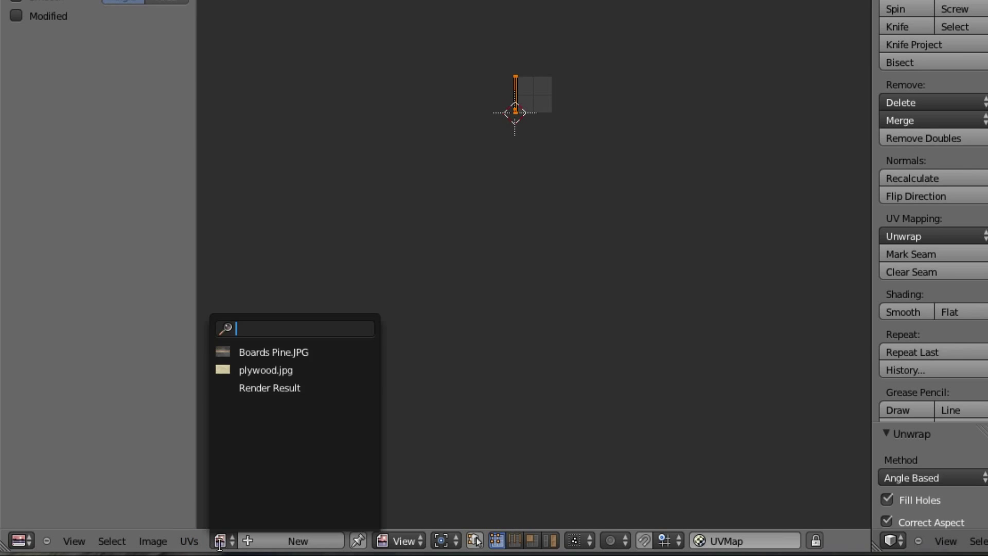
left_click(305, 352)
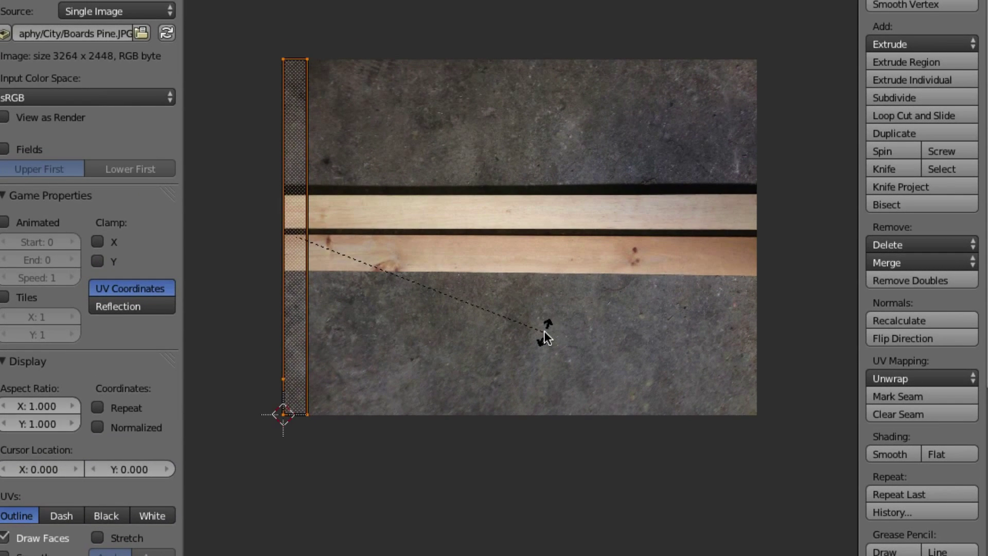
Step: Rotate the UV island of the right vertical board's outer side face by 90 degrees and move it onto the upper pine board
type("90")
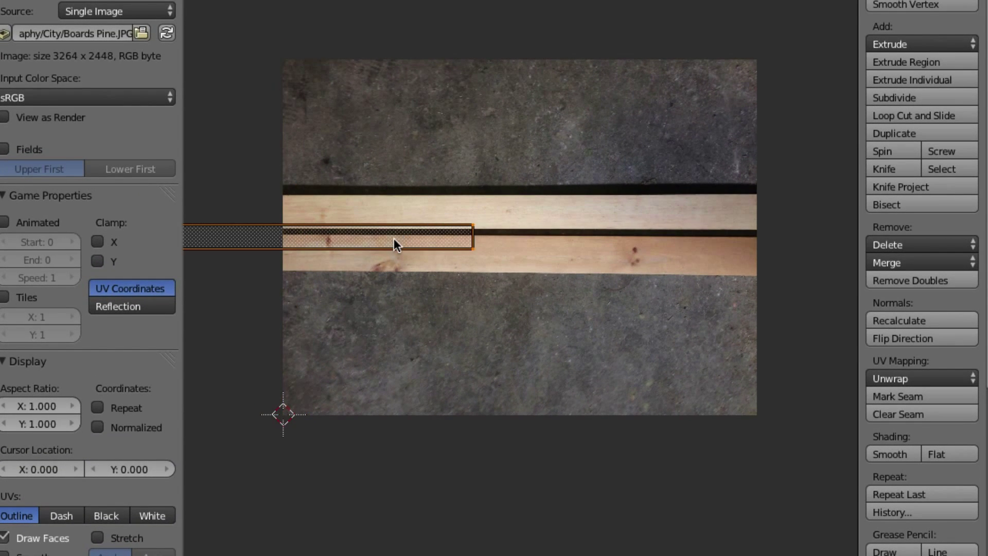
type("g")
left_click(610, 212)
Step: Select the top board's upper face and try to move it along the Z axis
middle_click_drag(787, 412, 787, 412)
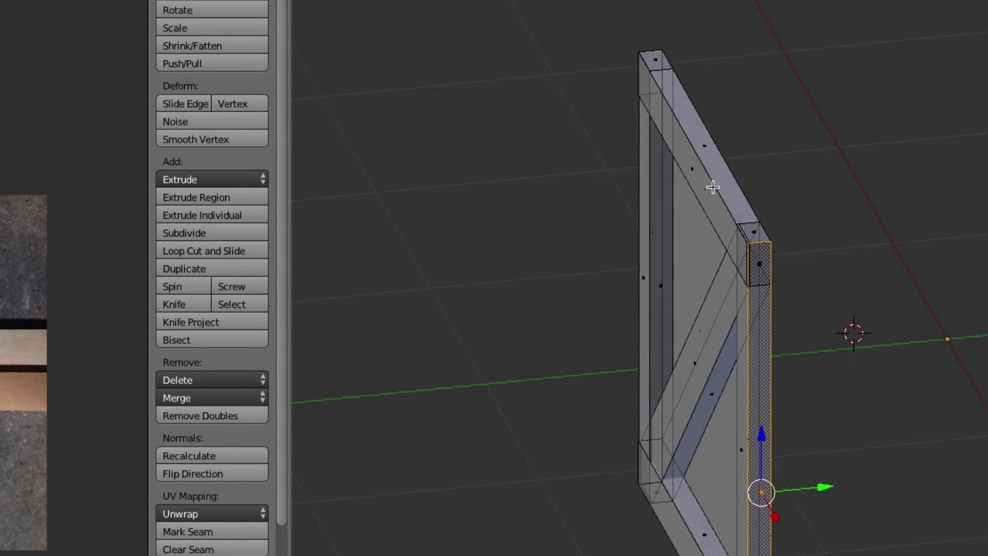
right_click(714, 156)
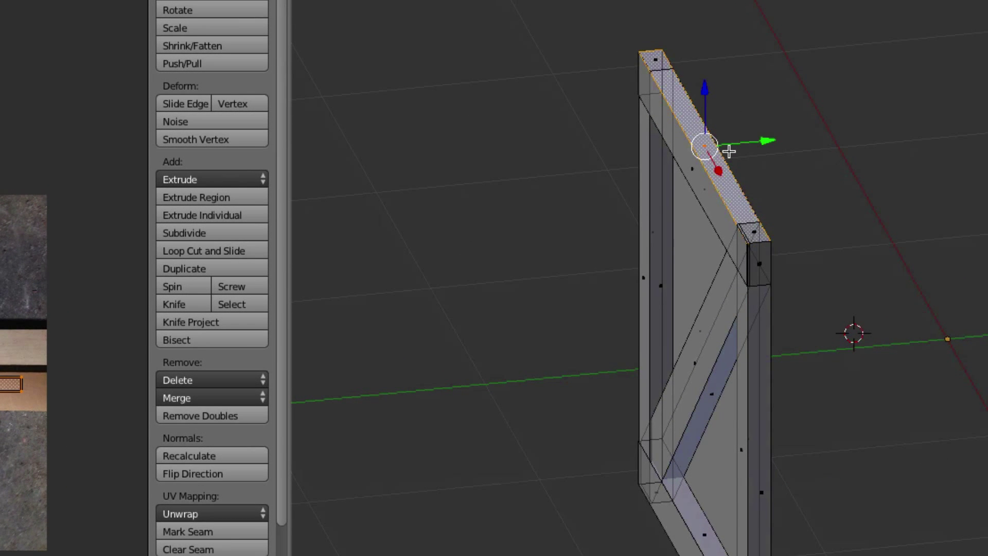
key("g")
key("z")
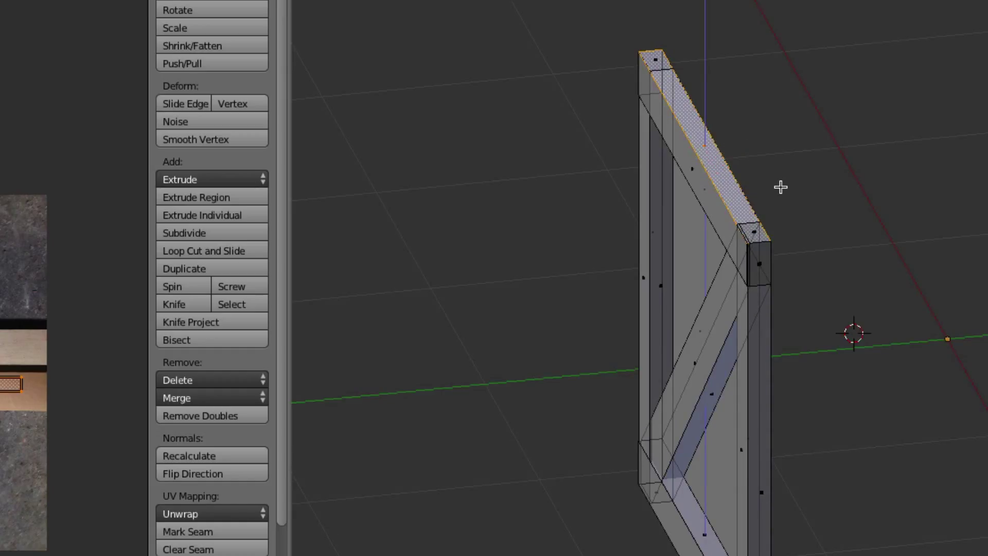
key("Escape")
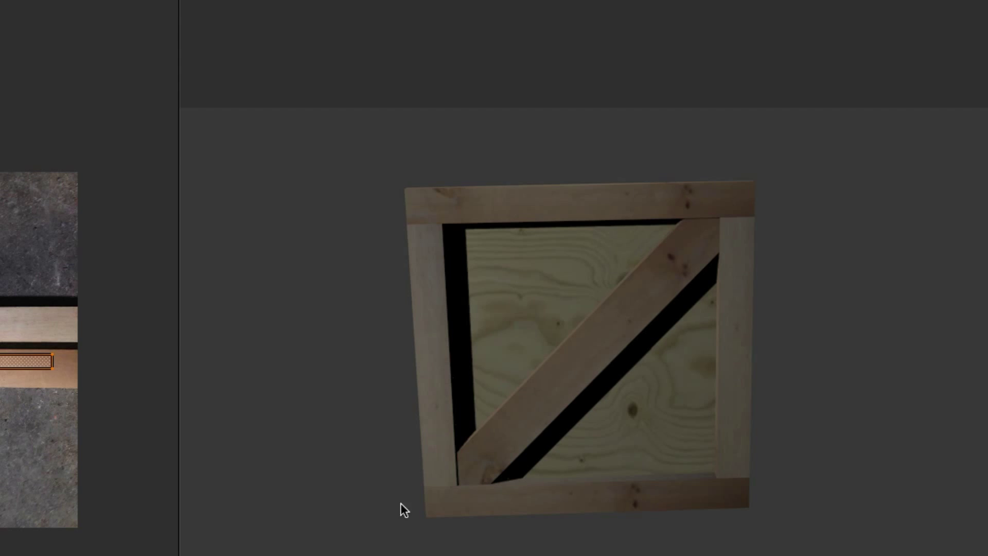
Step: Close the render, leave edit mode, and move and rotate the camera to see the crate panel from an angle
key("Escape")
middle_click_drag(669, 499, 715, 475)
middle_click_drag(772, 427, 772, 430)
middle_click_drag(634, 460, 609, 421)
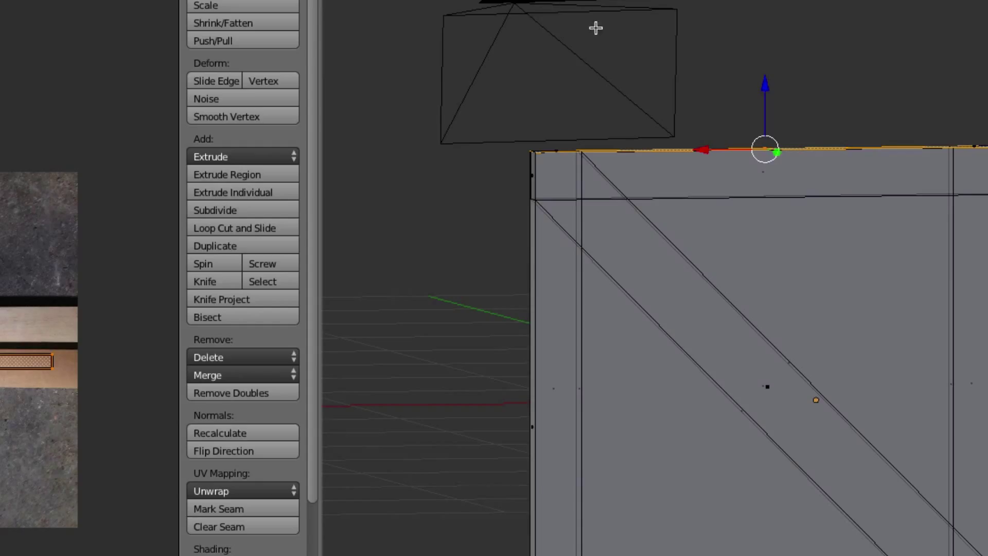
key("KP_0")
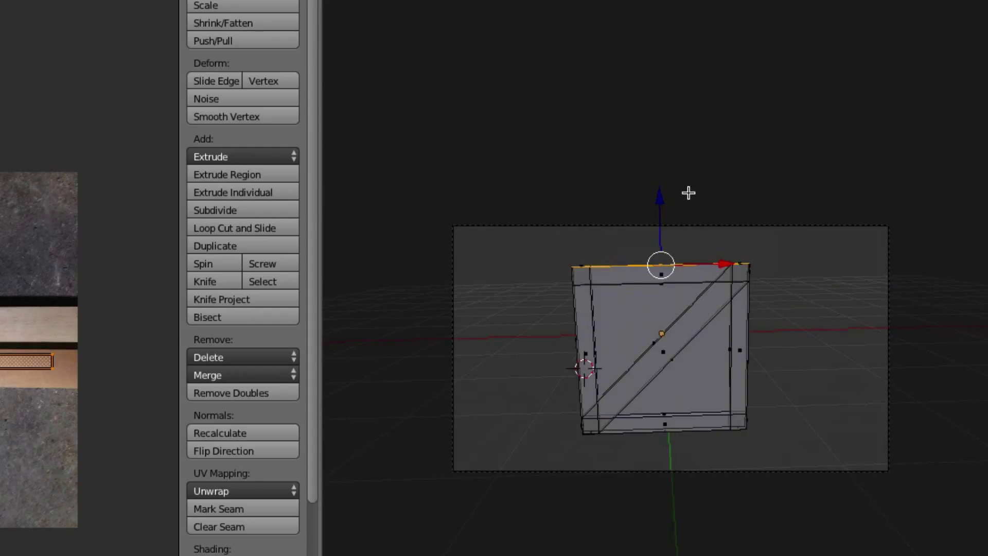
key("Tab")
right_click(603, 225)
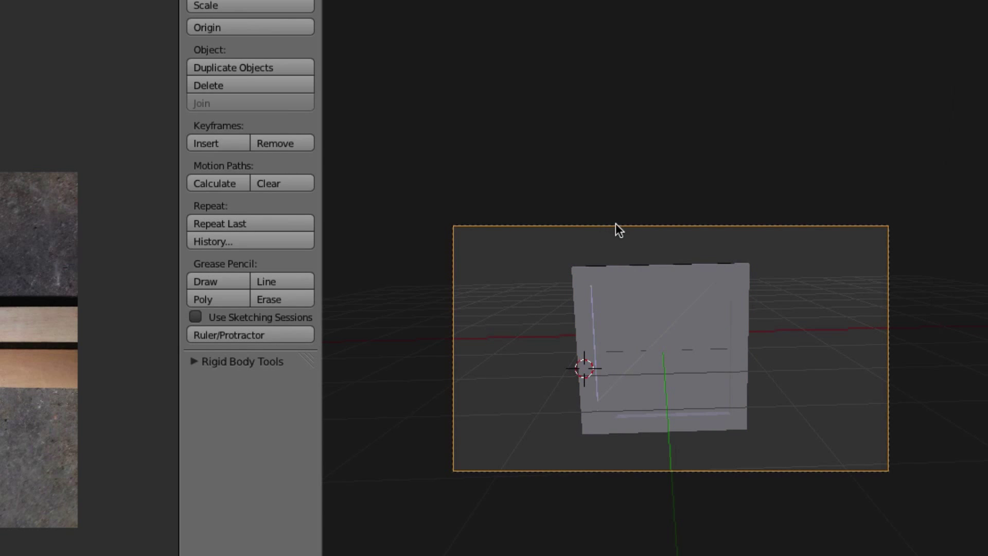
key("g")
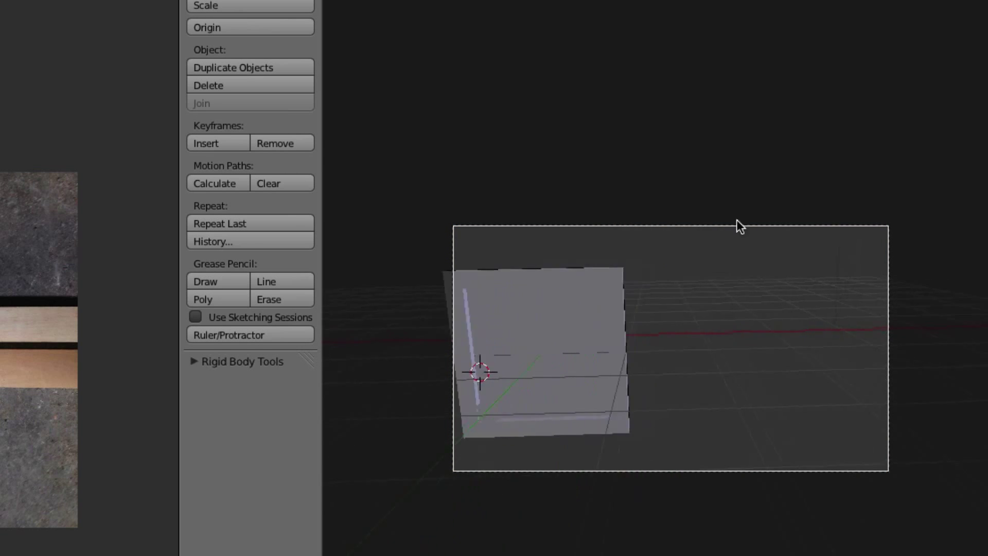
left_click(863, 222)
key("r")
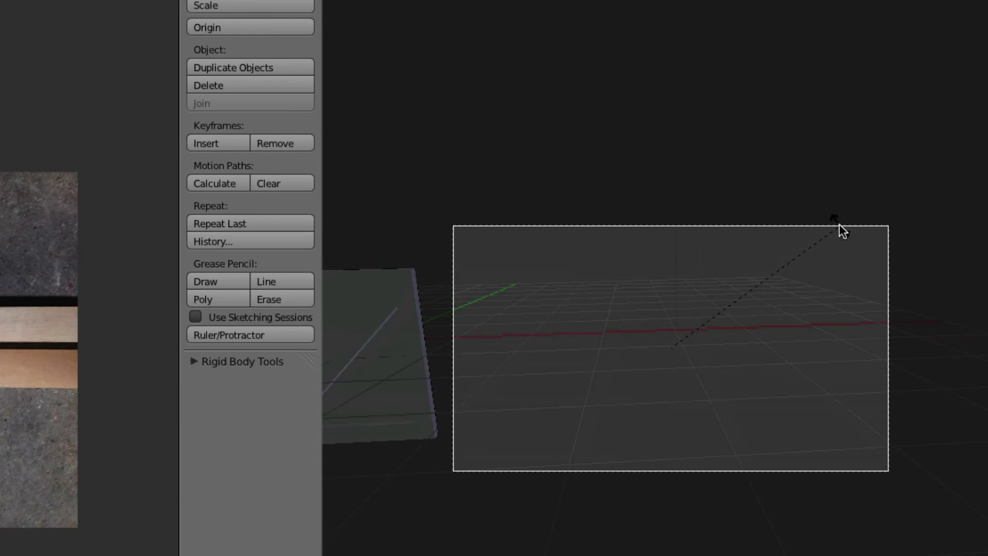
left_click(742, 224)
Step: Select the crate panel, return to edit mode, and render the new camera angle to inspect the side faces
right_click(657, 300)
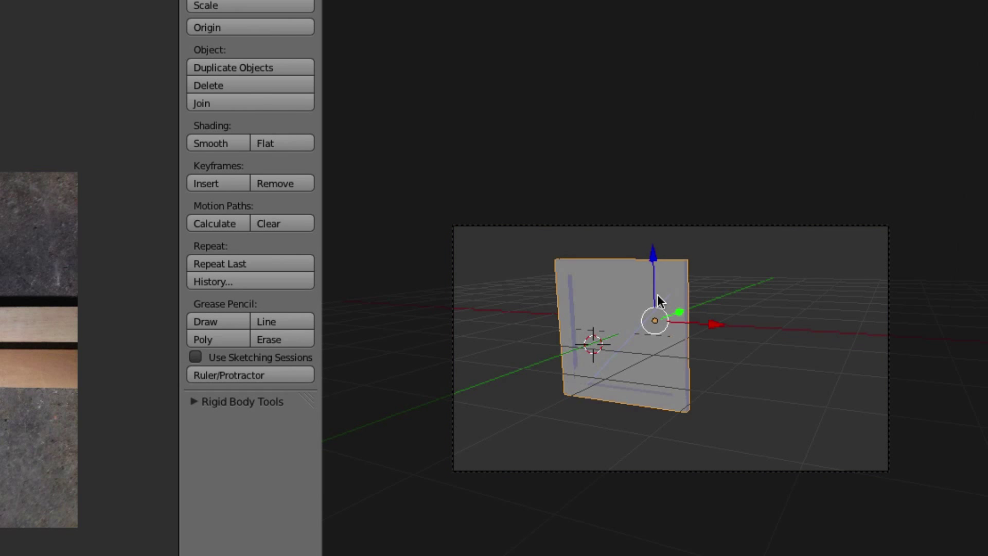
key("Tab")
key("KP_0")
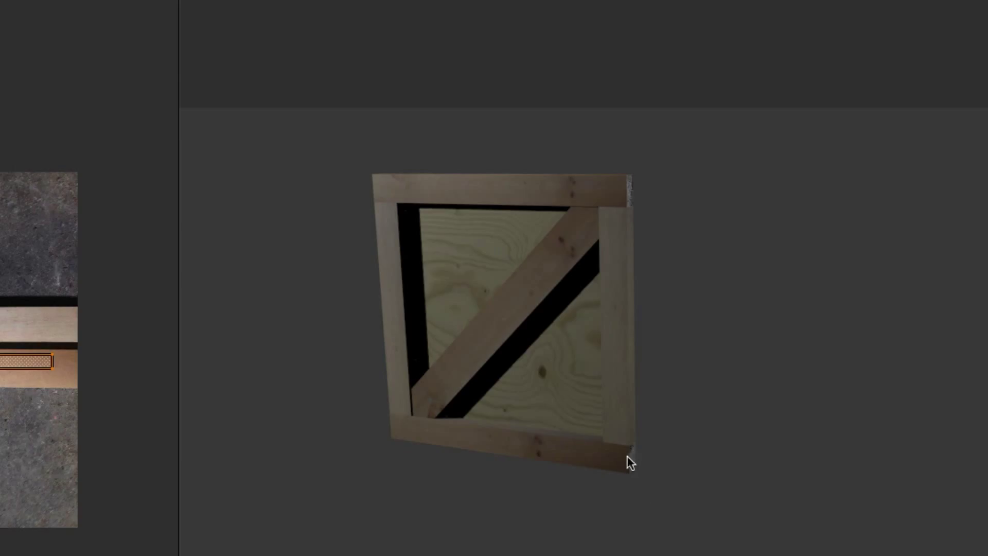
key("Escape")
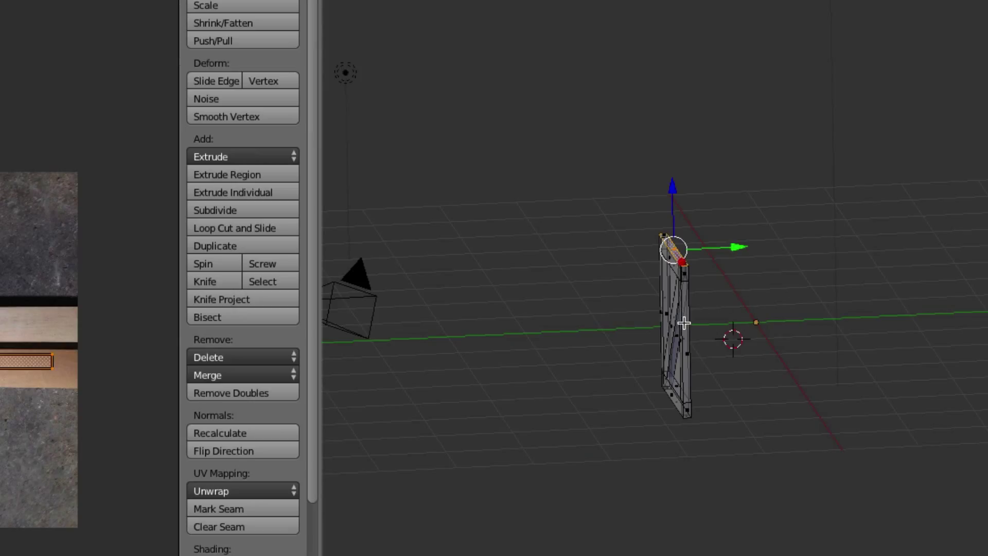
Step: Select the right vertical board's outer side face and move it 0.001 along the X axis
middle_click_drag(727, 348, 746, 354)
scroll(746, 354, "up", 18)
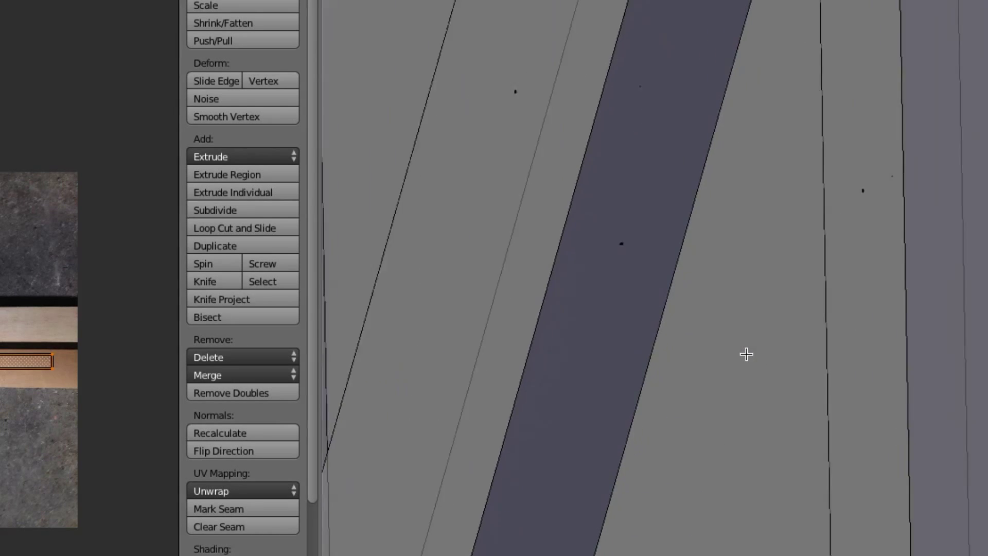
scroll(747, 353, "down", 6)
scroll(747, 352, "down", 5)
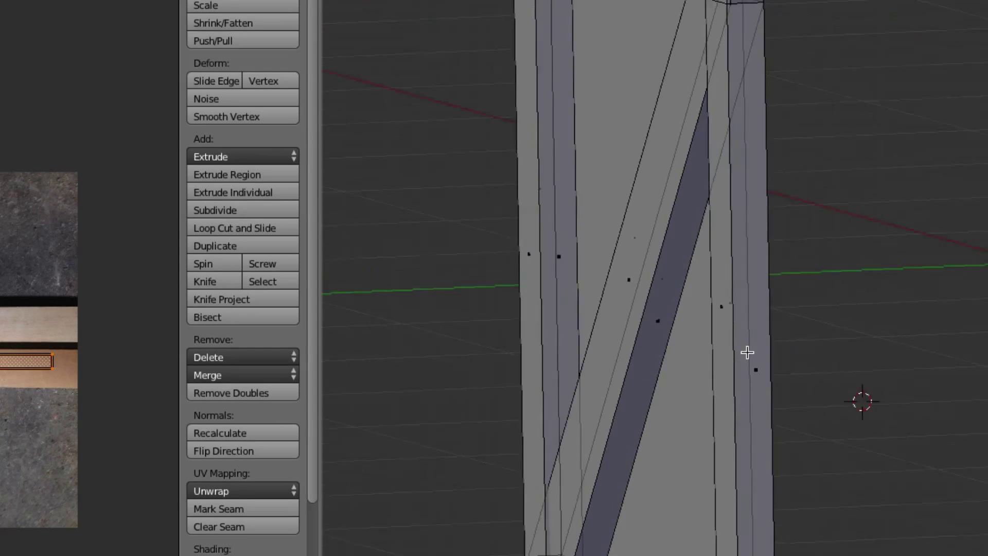
right_click(747, 353)
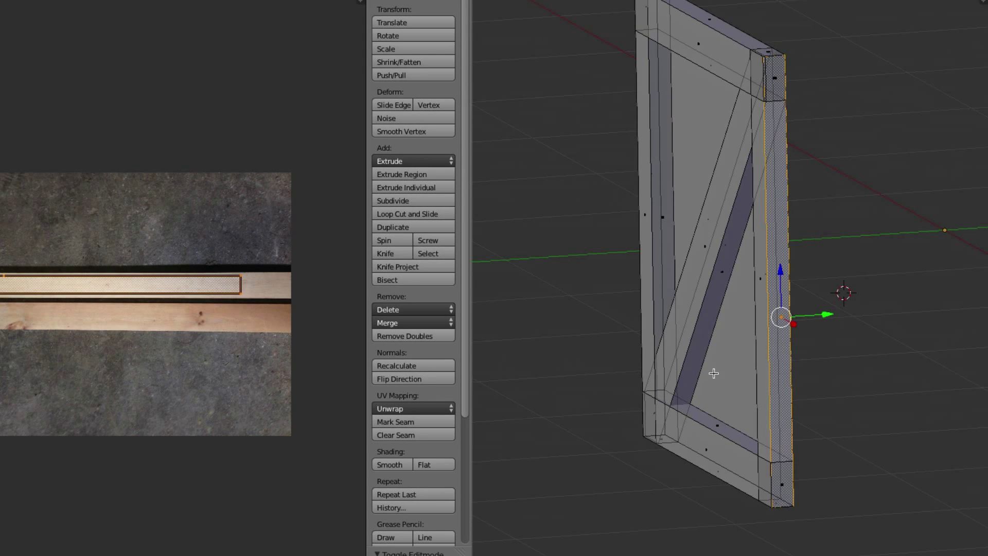
key("g")
key("g")
key("x")
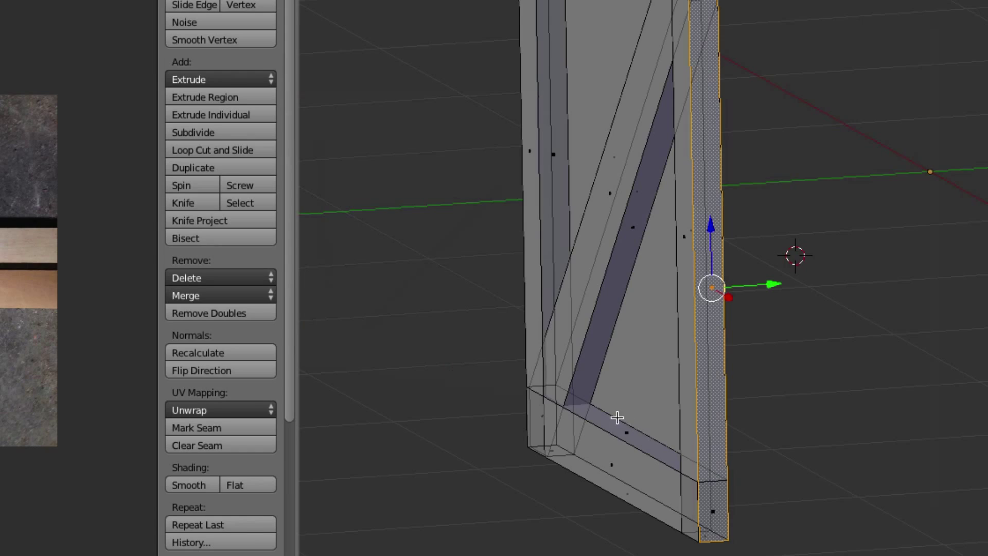
Step: Select the underside face of the bottom board
scroll(612, 417, "down", 6)
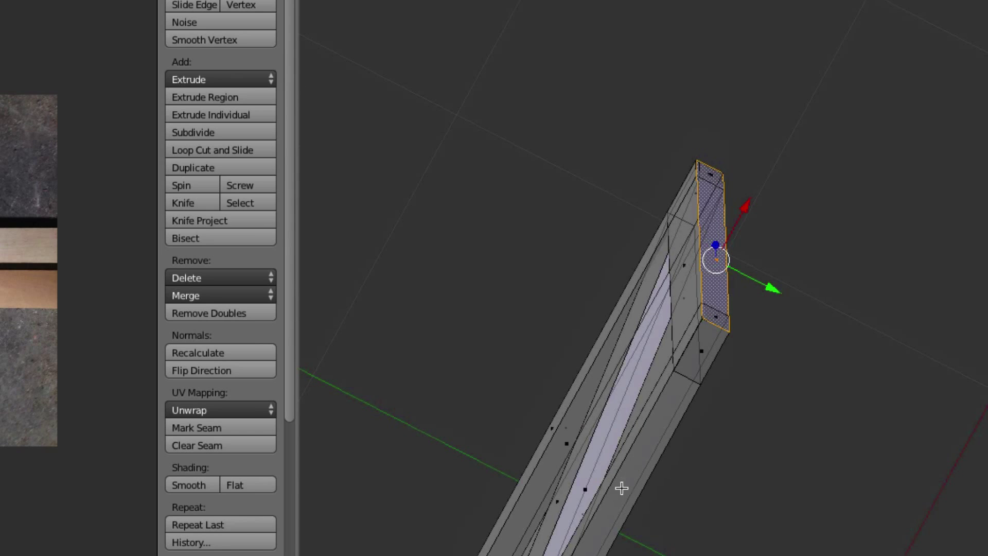
right_click(616, 512)
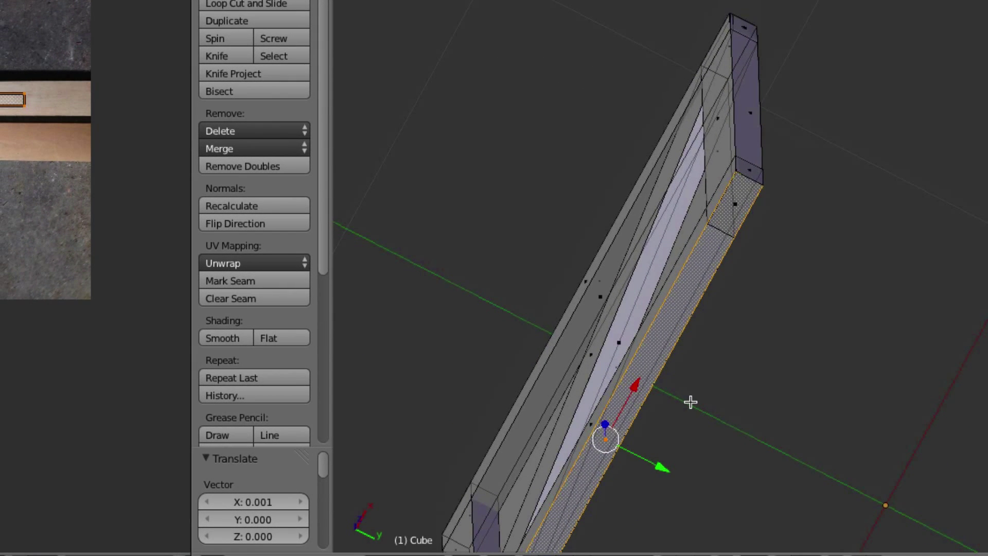
scroll(690, 402, "up", 1)
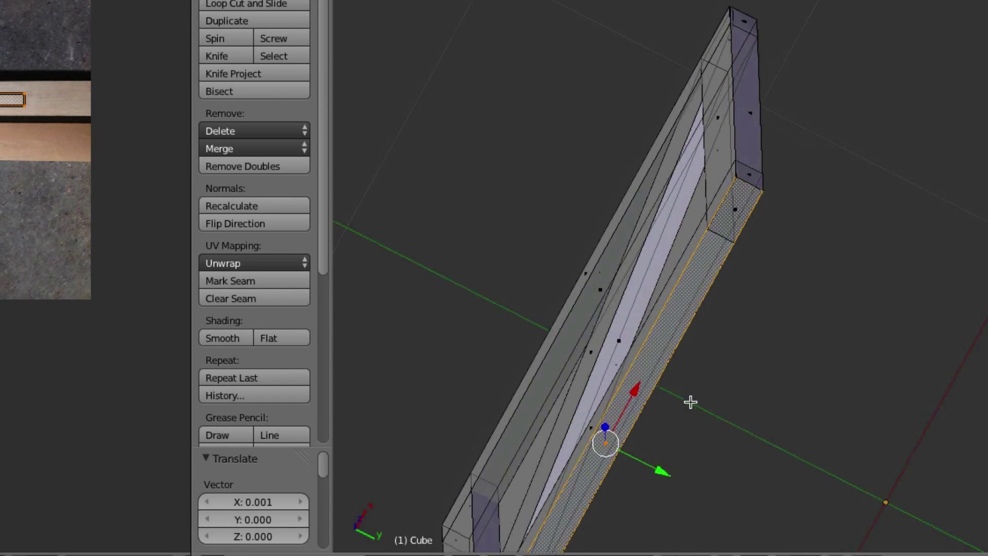
key("r")
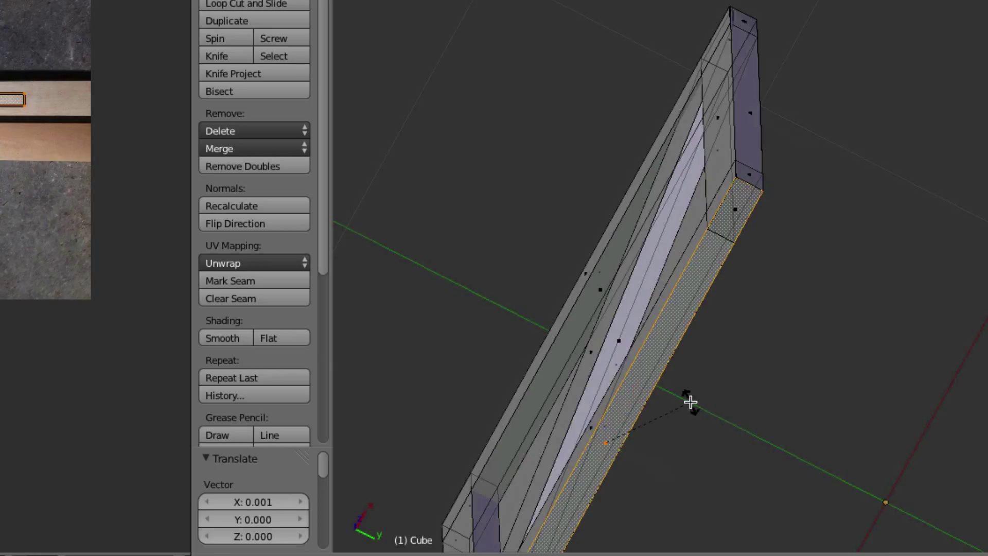
key("z")
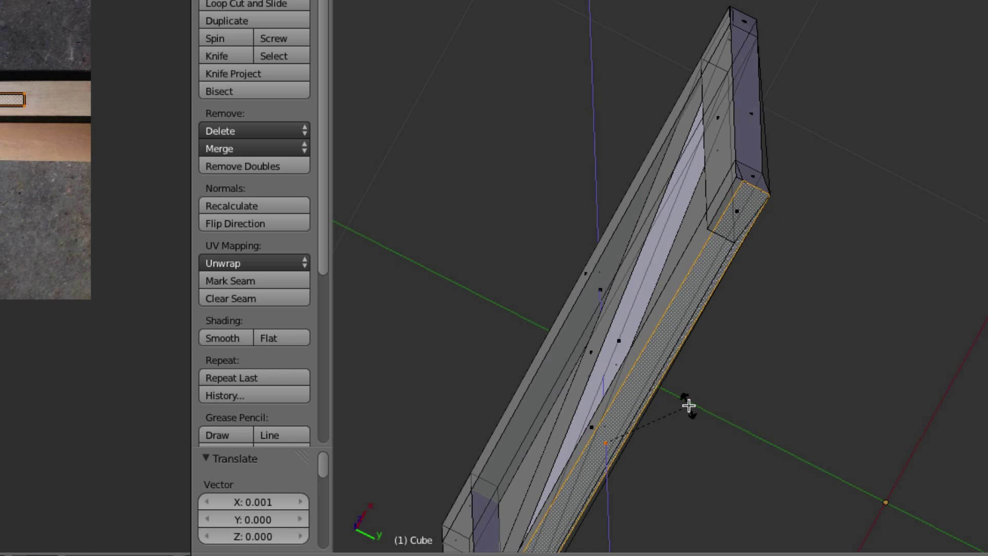
right_click(689, 406)
Step: Move the bottom board's underside face -0.001 along the Z axis
middle_click_drag(711, 400, 709, 437)
key("g")
key("z")
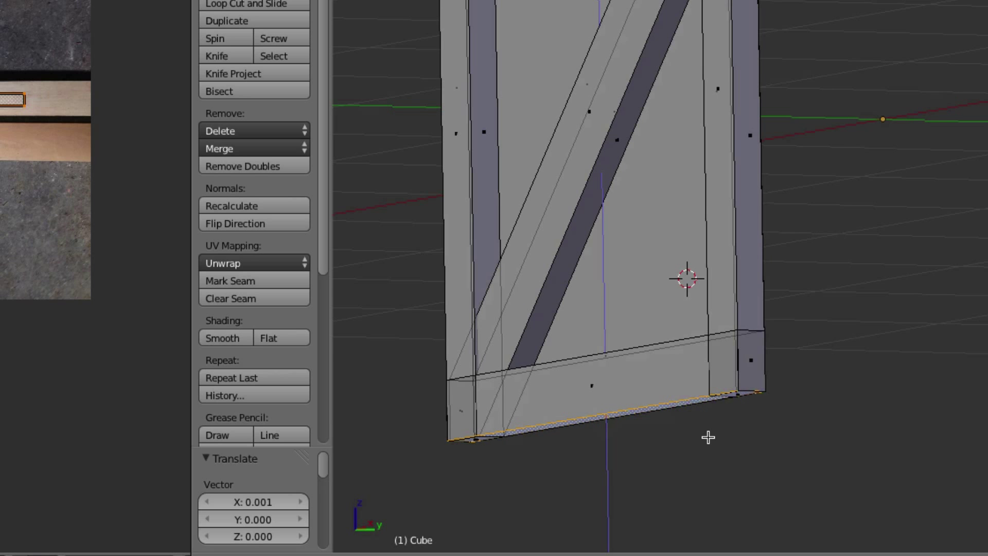
left_click(708, 437)
Step: Select the outer side face of the opposite vertical board and try to move it along the X axis
scroll(529, 337, "up", 2)
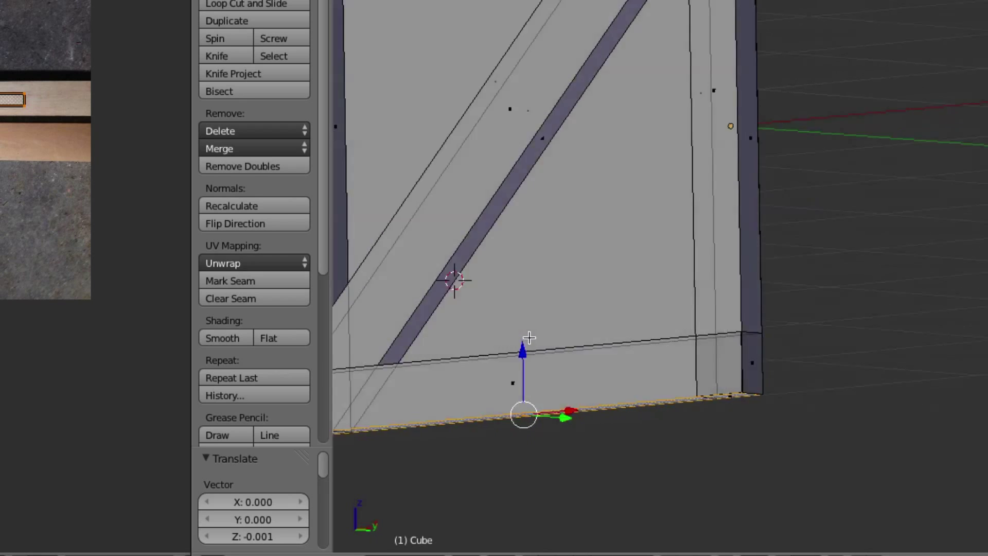
middle_click_drag(529, 337, 517, 280)
right_click(432, 233)
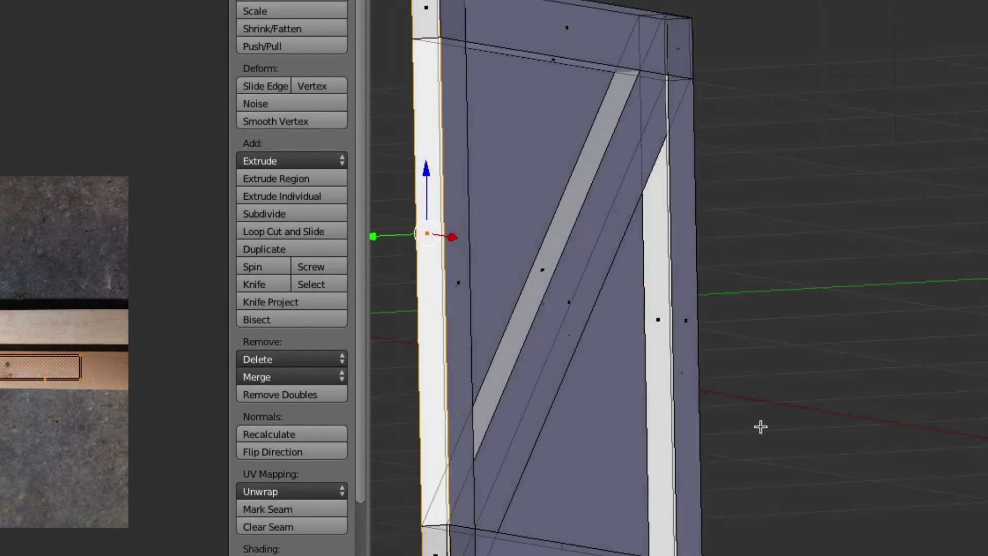
middle_click_drag(761, 426, 761, 426)
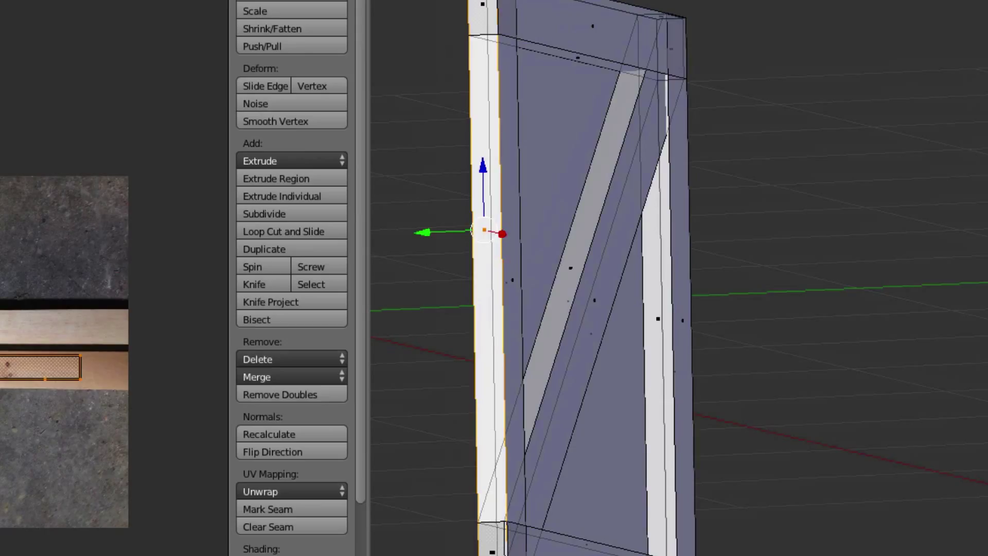
key("g")
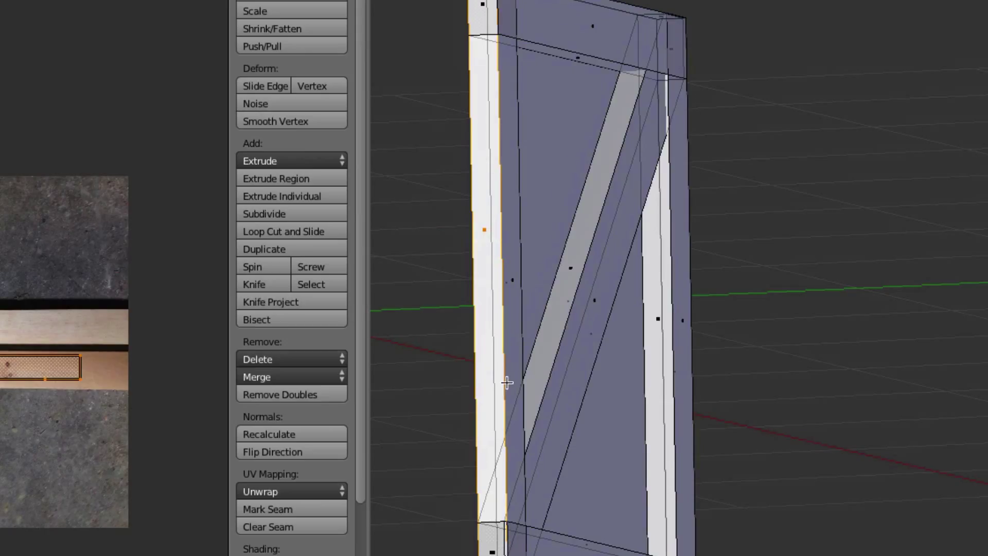
key("x")
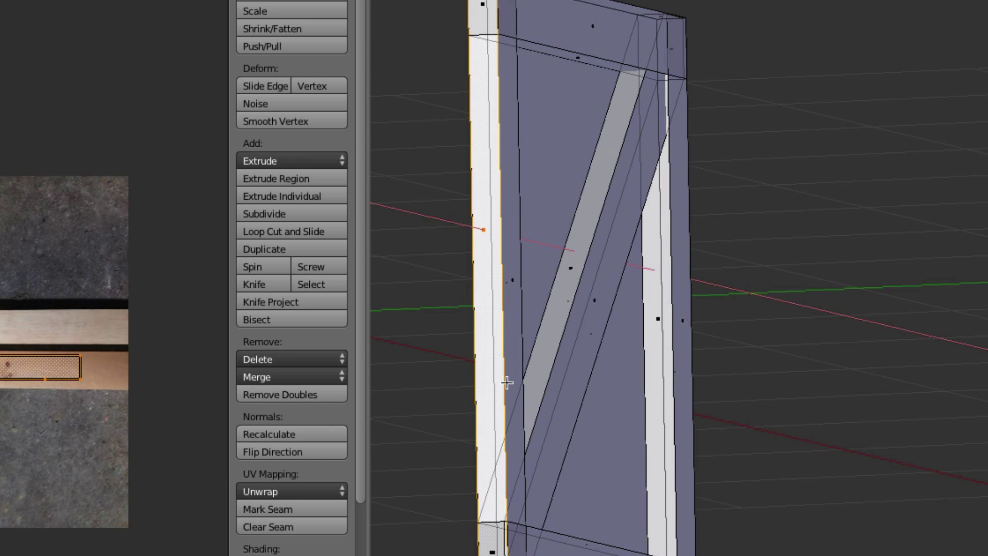
right_click(507, 383)
Step: Leave edit mode and set the viewport shading to Texture to check the crate panel's mapped faces
middle_click_drag(756, 241, 604, 264)
scroll(600, 264, "down", 6)
scroll(603, 264, "down", 4)
key("Tab")
scroll(612, 262, "up", 6)
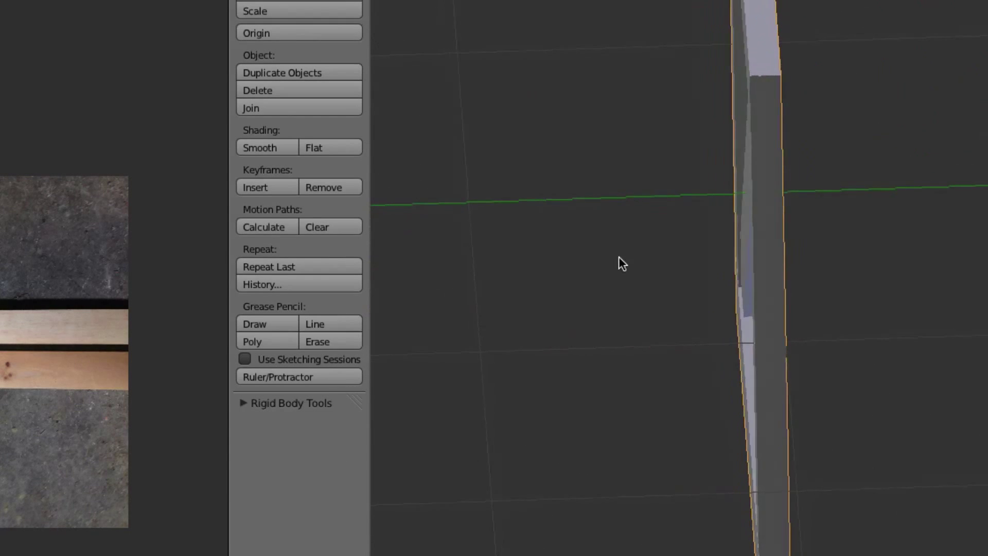
middle_click_drag(675, 261, 675, 330)
scroll(670, 257, "down", 6)
scroll(667, 262, "up", 3)
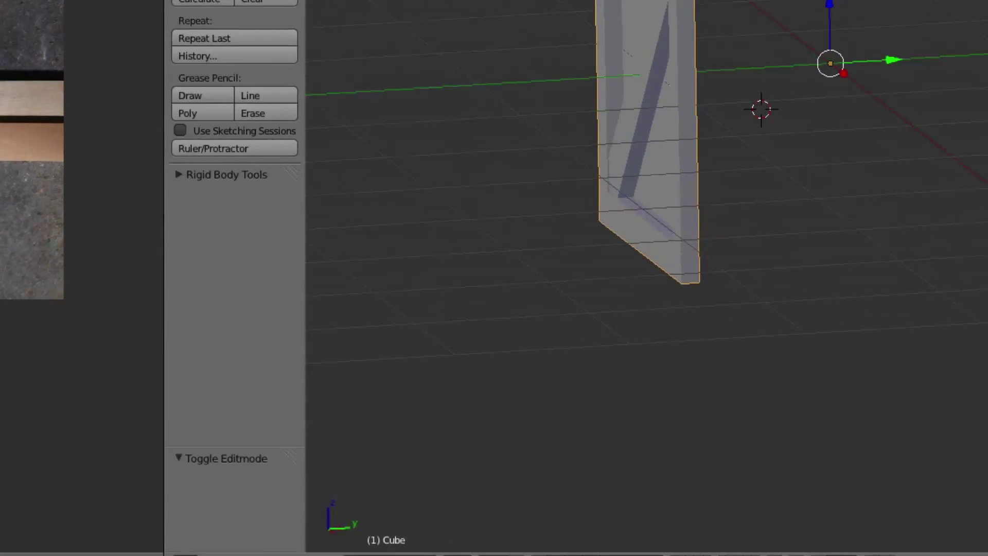
left_click(446, 541)
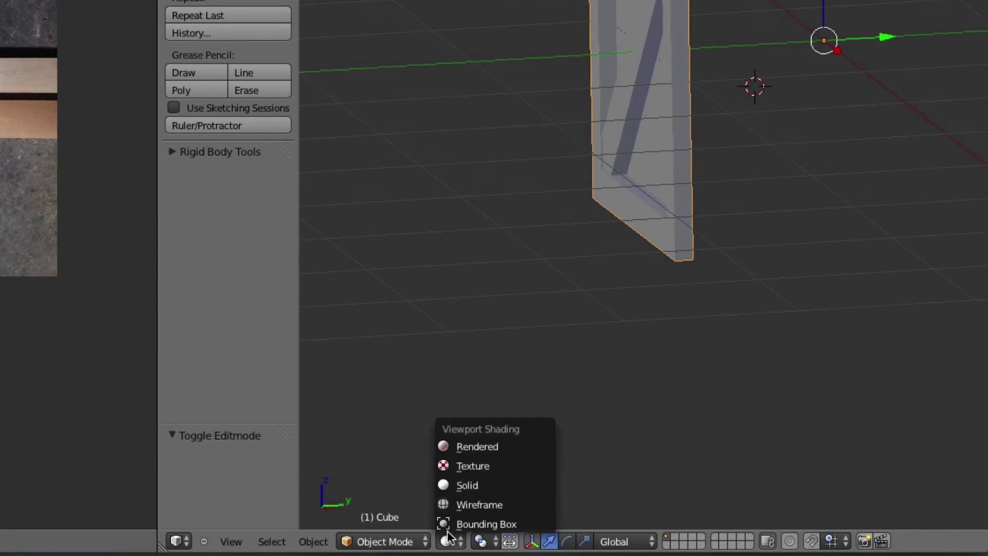
left_click(483, 467)
middle_click_drag(497, 380, 528, 380)
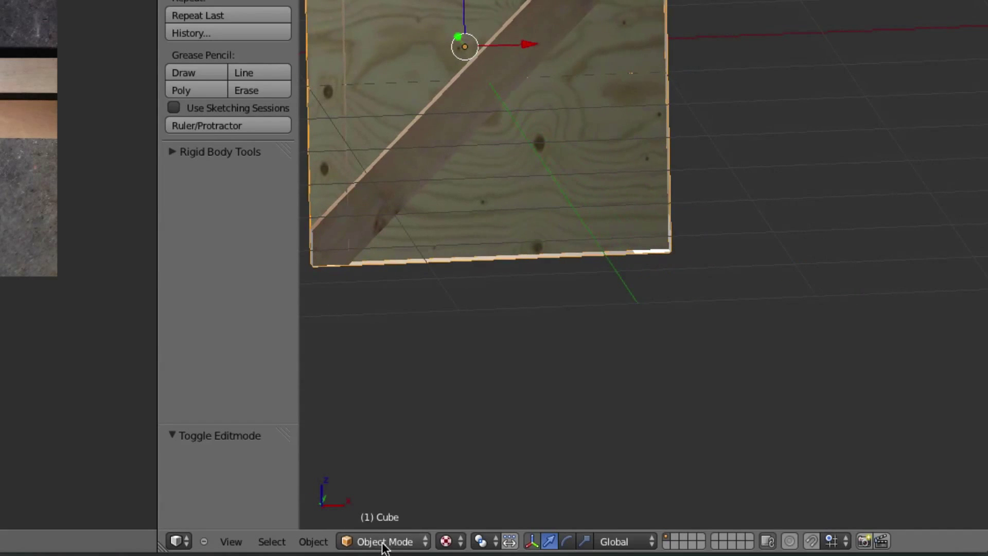
Step: Set the viewport shading to Rendered and inspect the crate panel's front and side faces from several angles
left_click(445, 540)
left_click(466, 444)
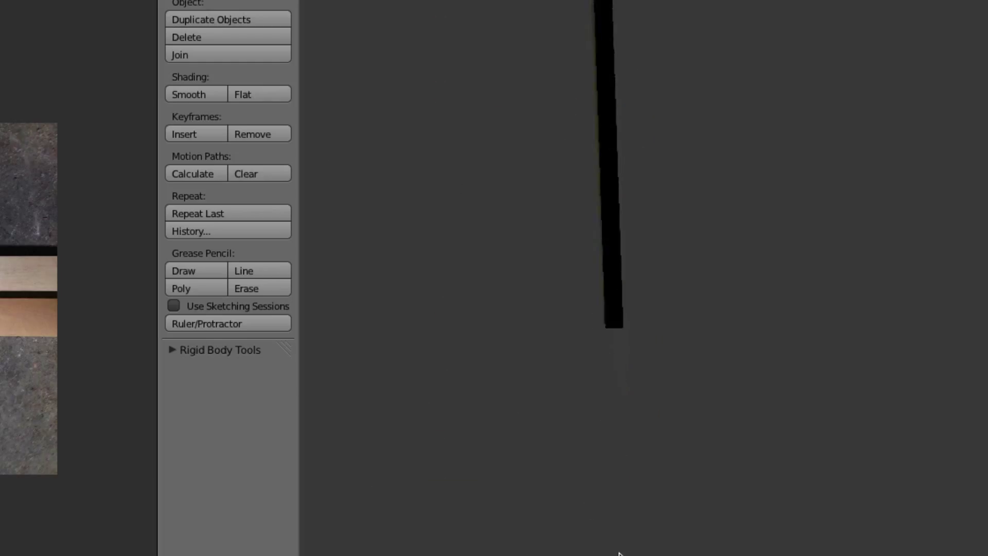
key("KP_6")
key("KP_6")
key("KP_6")
key("KP_6")
key("KP_6")
key("KP_6")
key("KP_6")
key("KP_6")
key("KP_6")
key("KP_6")
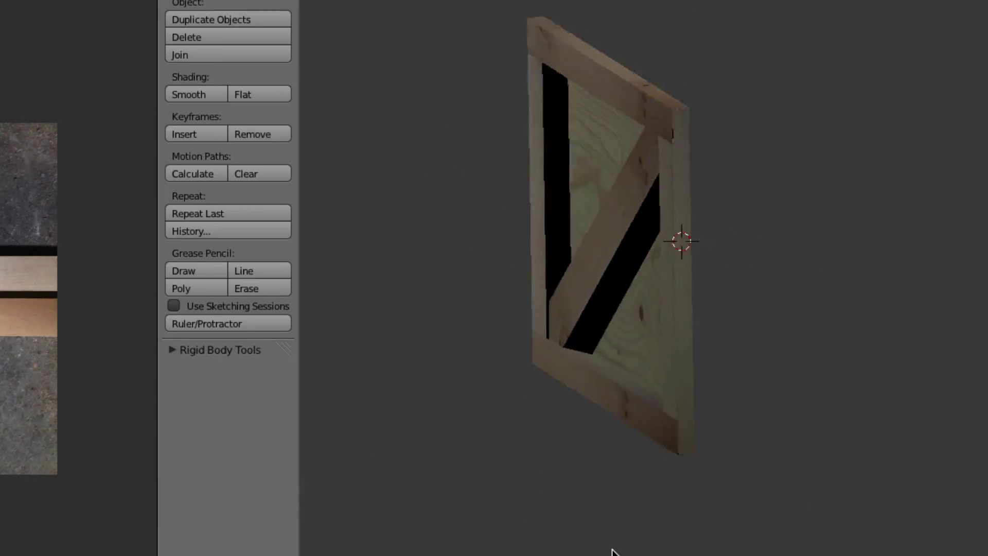
key("KP_4")
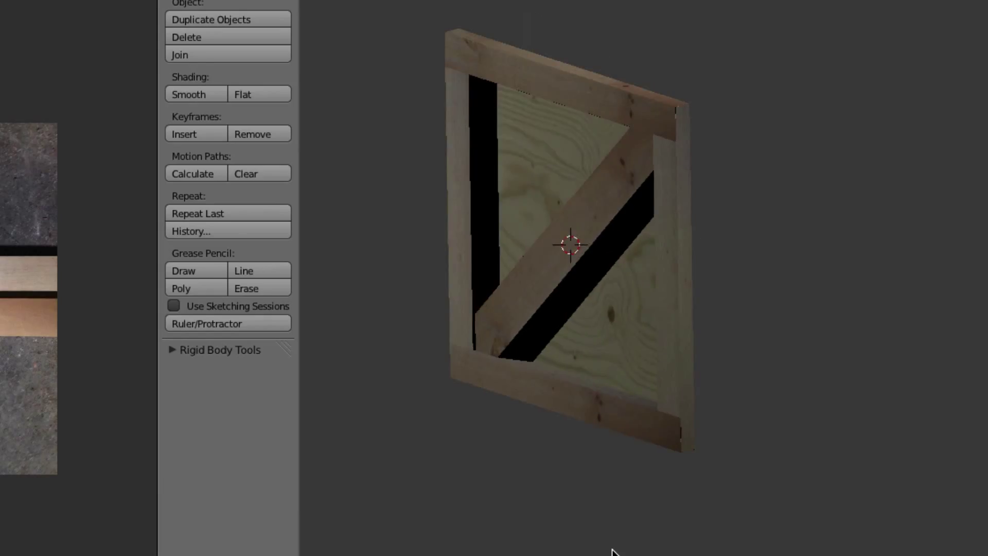
key("KP_4")
key("KP_4")
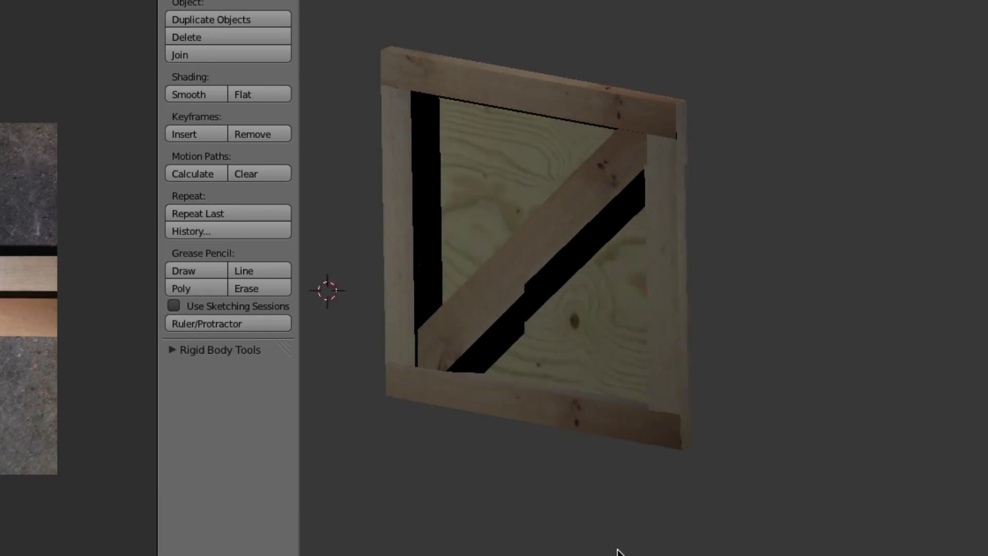
key("KP_4")
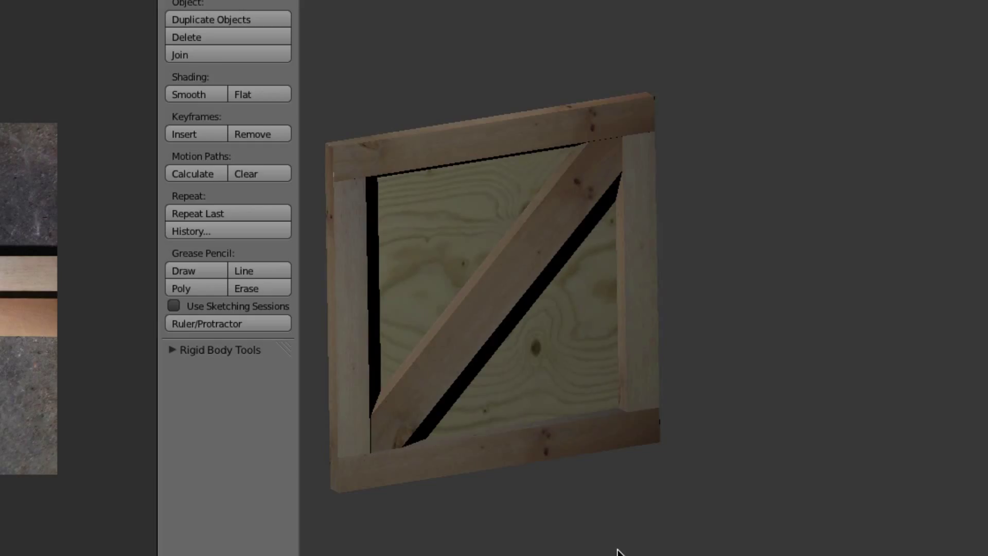
key("KP_4")
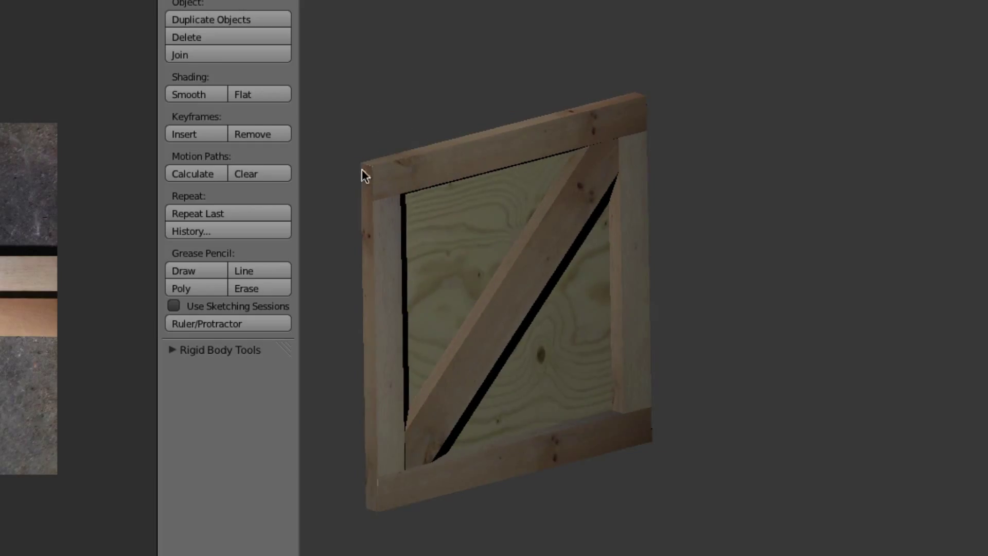